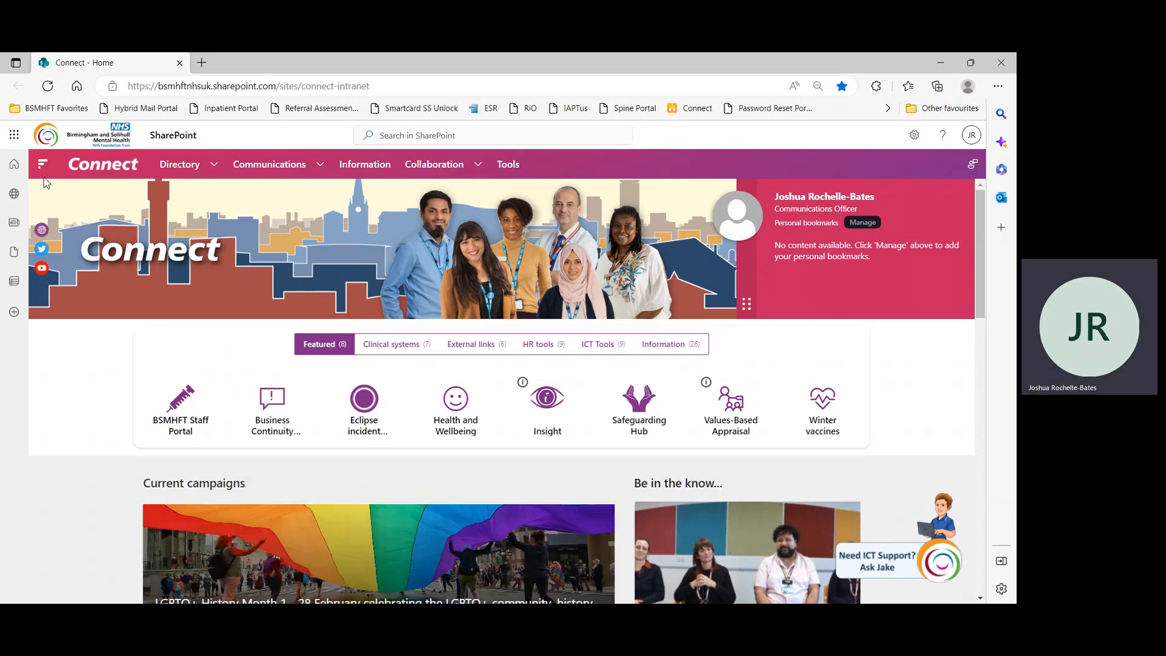
Open Forms from the Microsoft 365 app launcher and start a new form
left_click(15, 136)
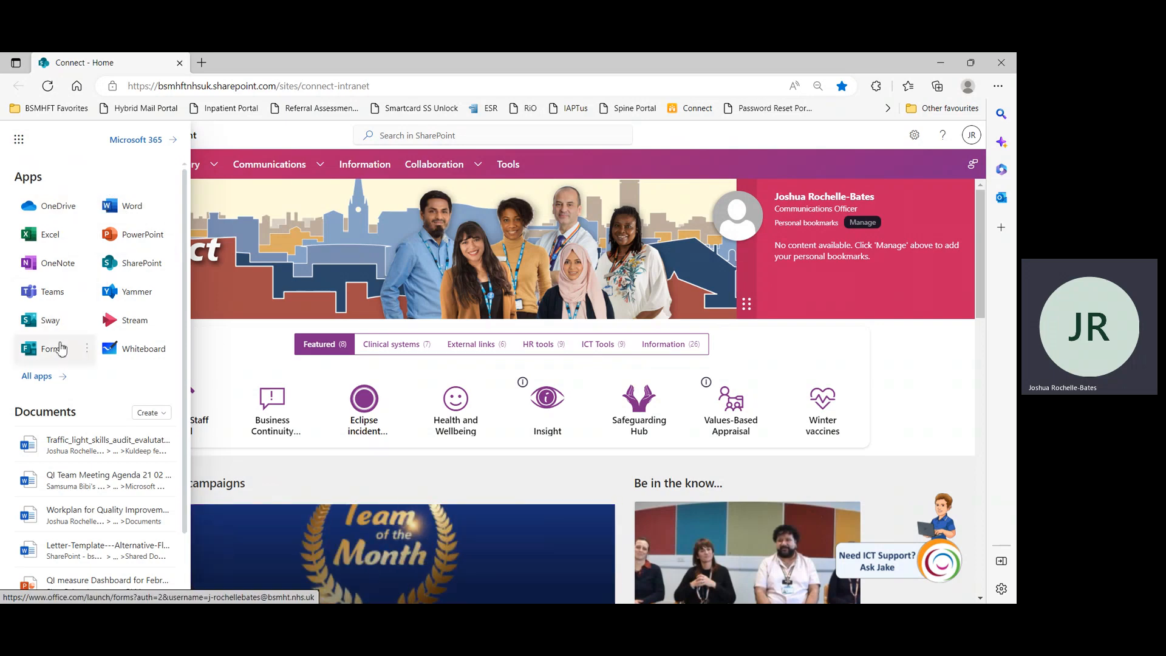
left_click(60, 351)
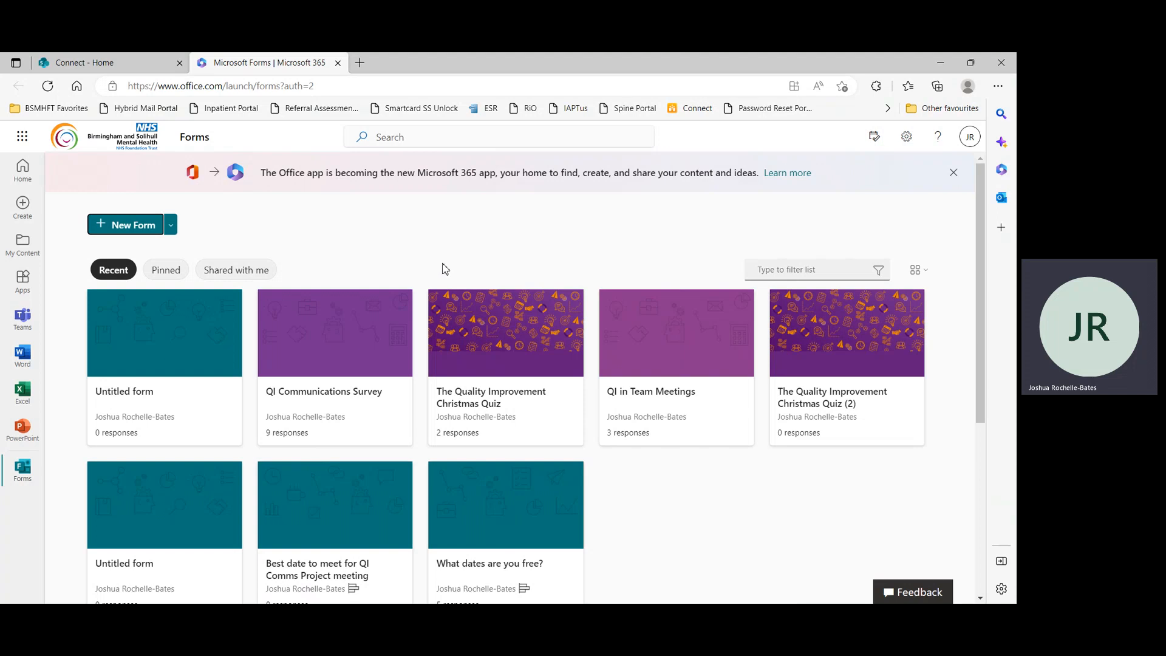
left_click(132, 233)
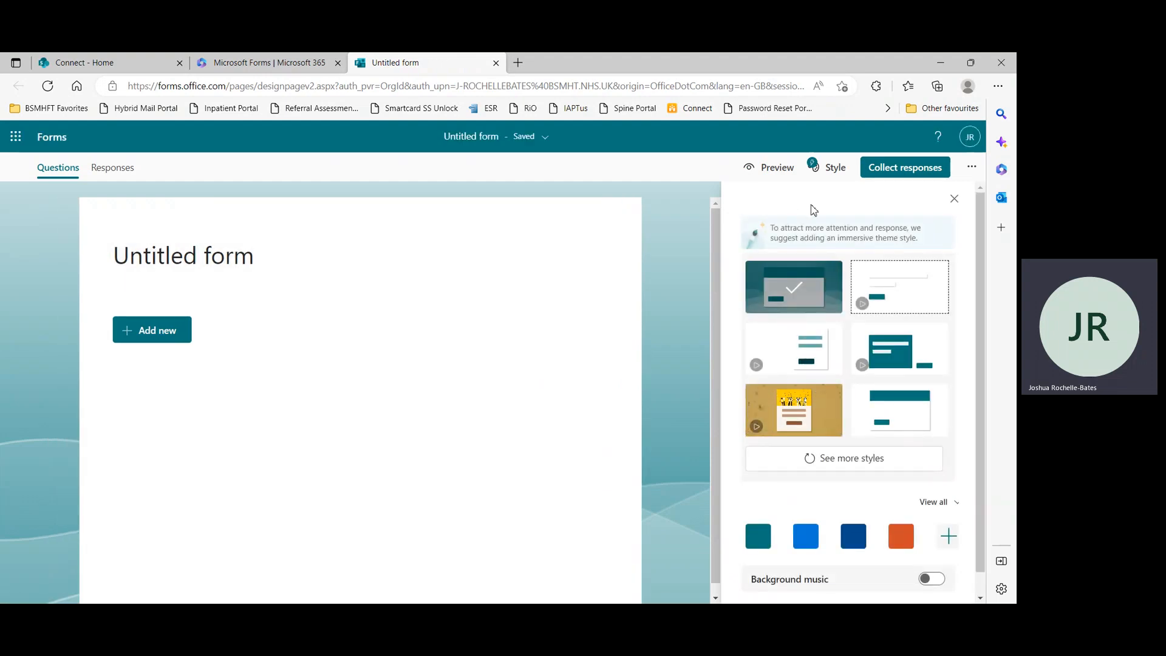
Title the form "Quality Improvement Communications Survey"
left_click(380, 260)
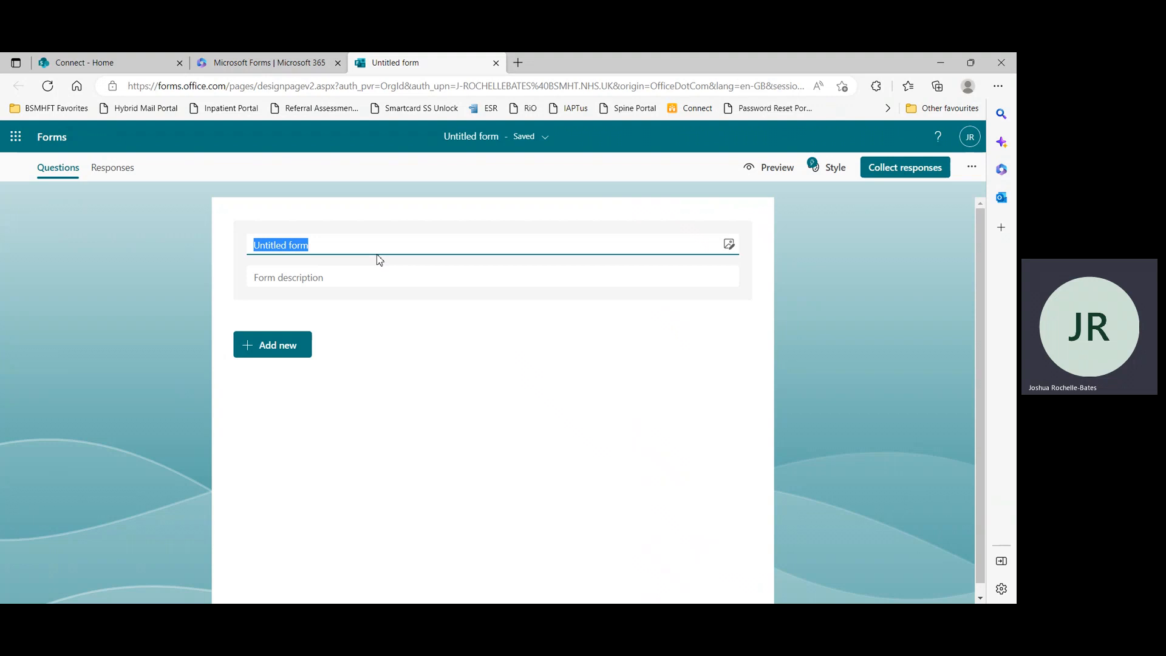
type("Quali")
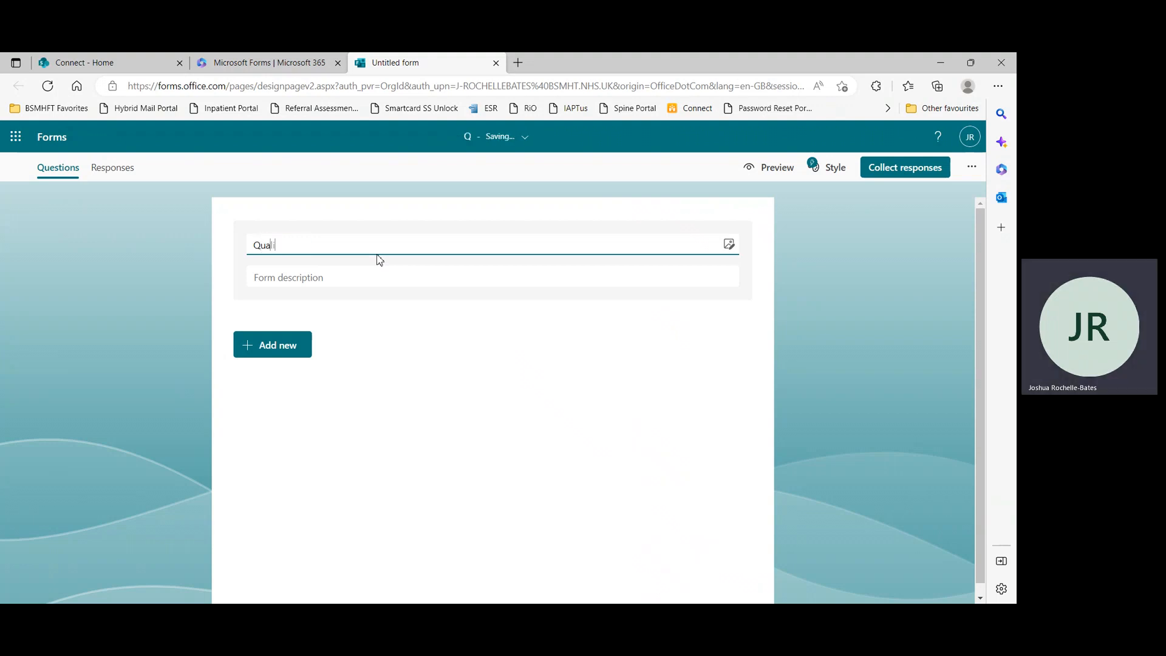
type("ty Improvement ")
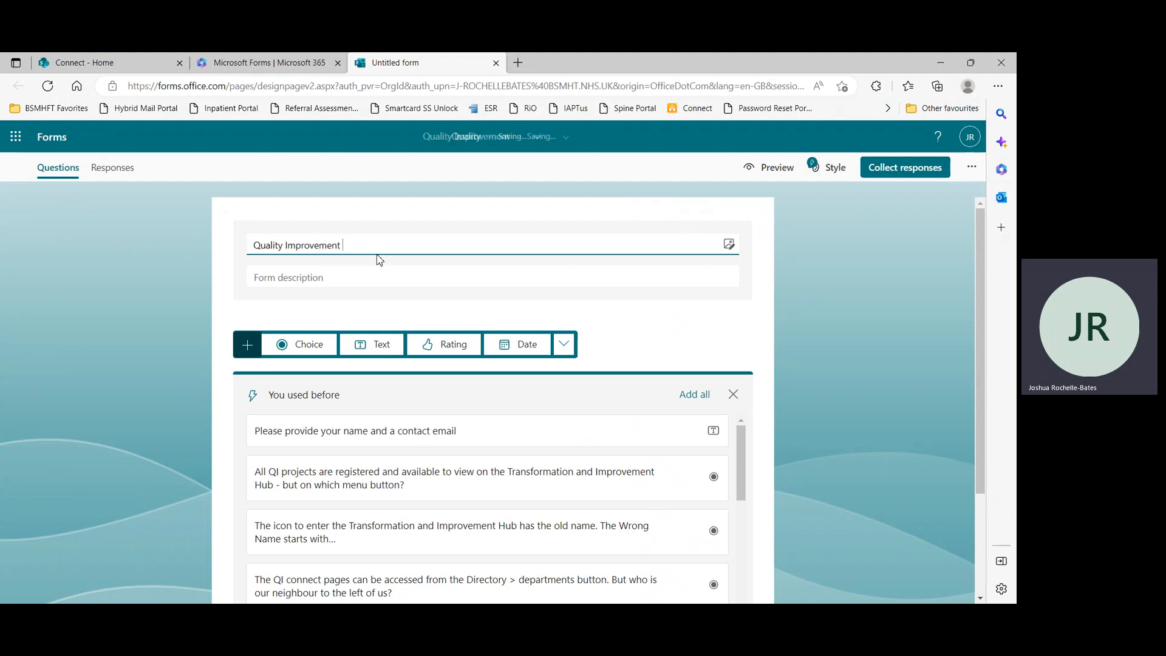
type("Com")
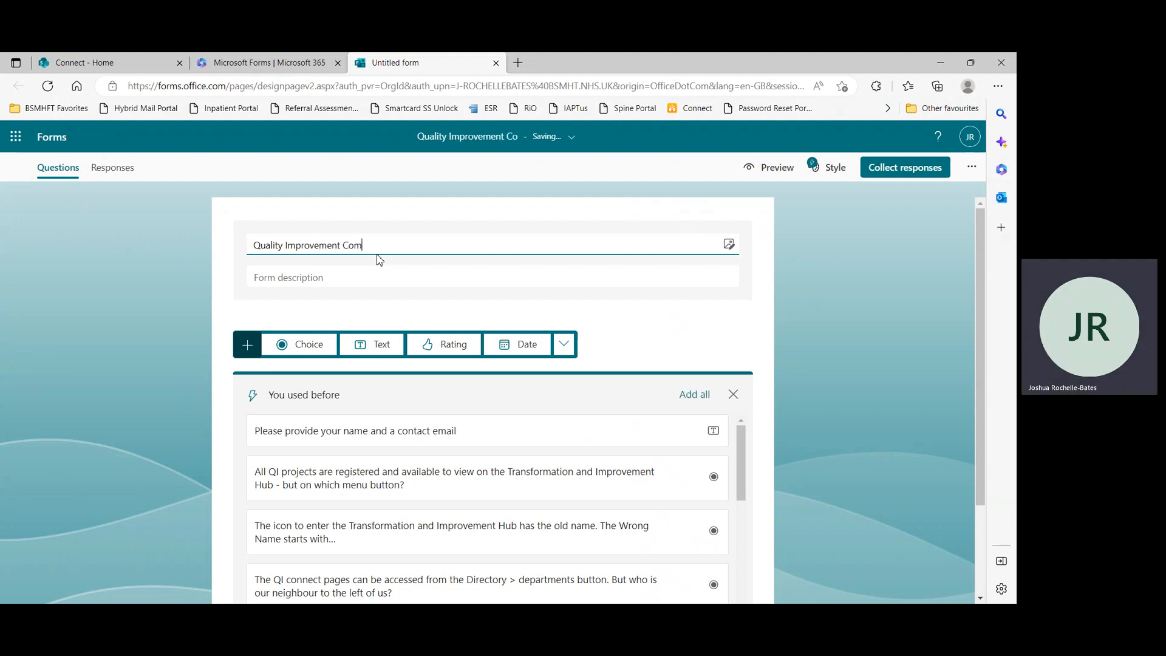
type("munications ")
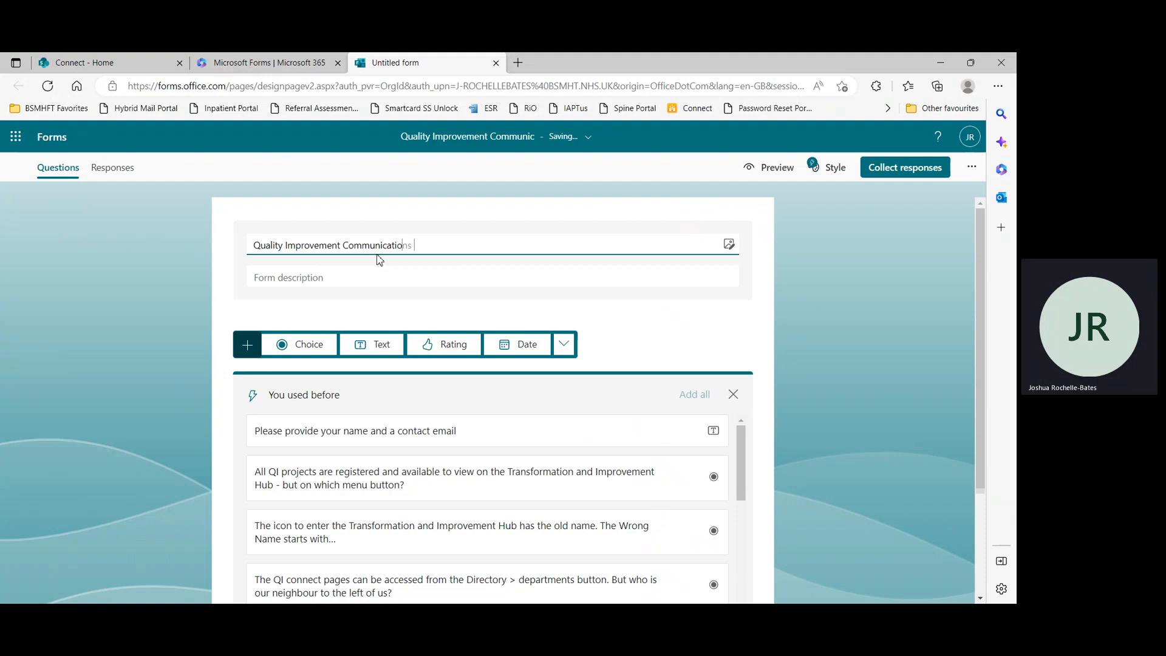
type("Survey")
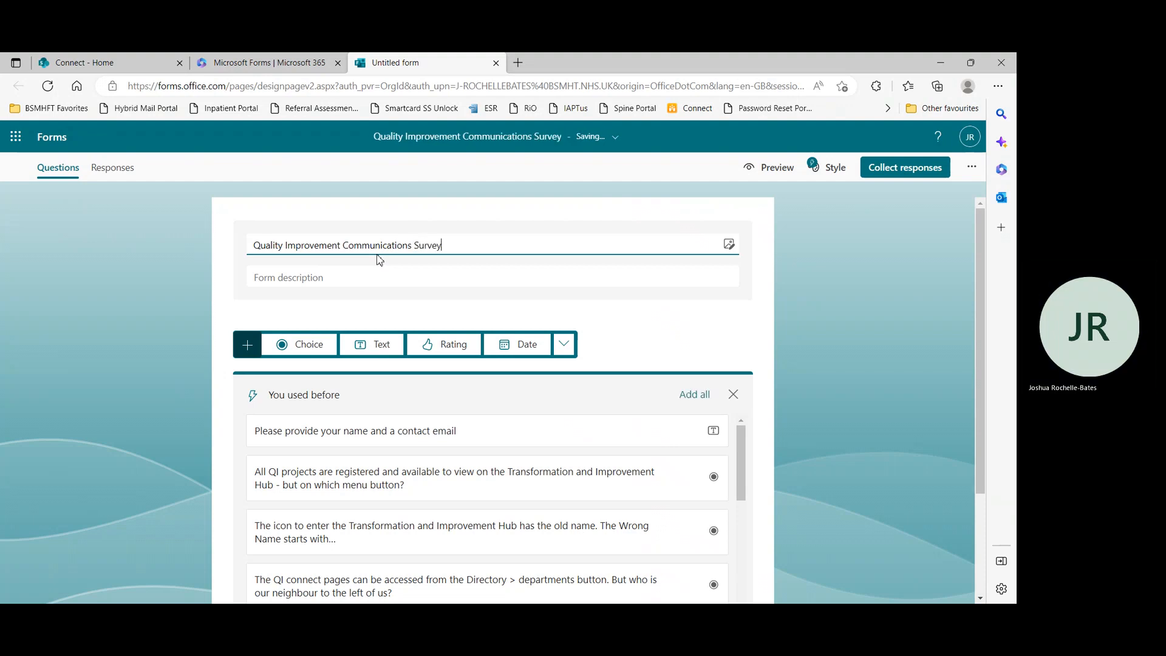
Set the form description to "A survey to find out how effective QI Communications are."
left_click(347, 277)
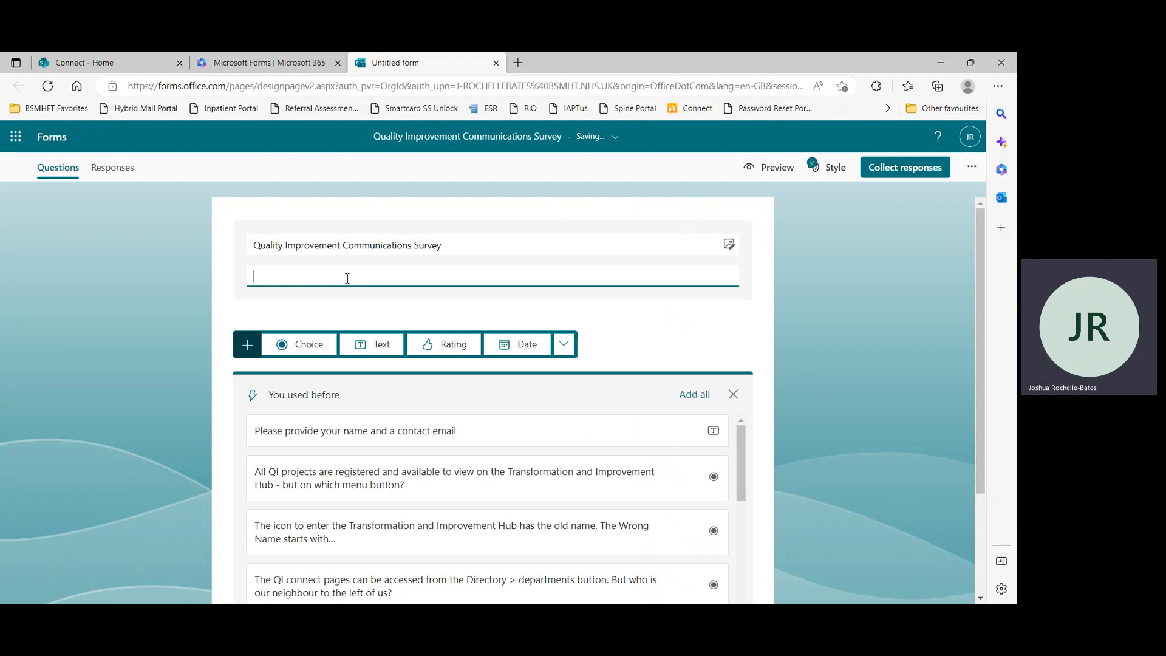
type("A survey to fin")
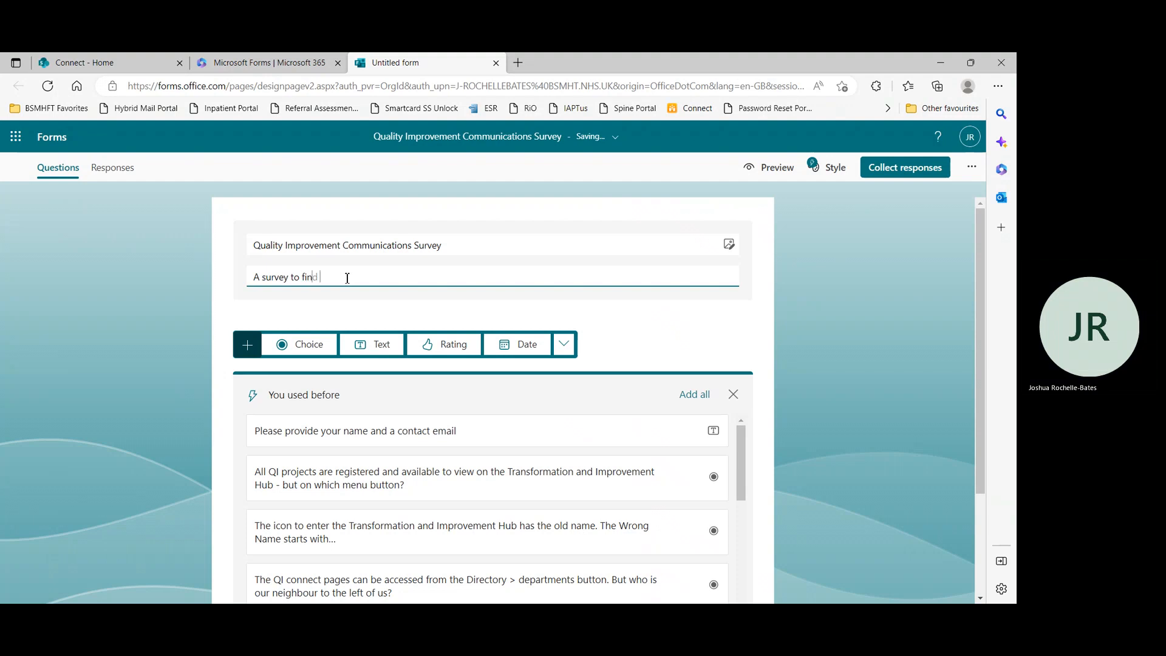
type("d out how effective QI Co")
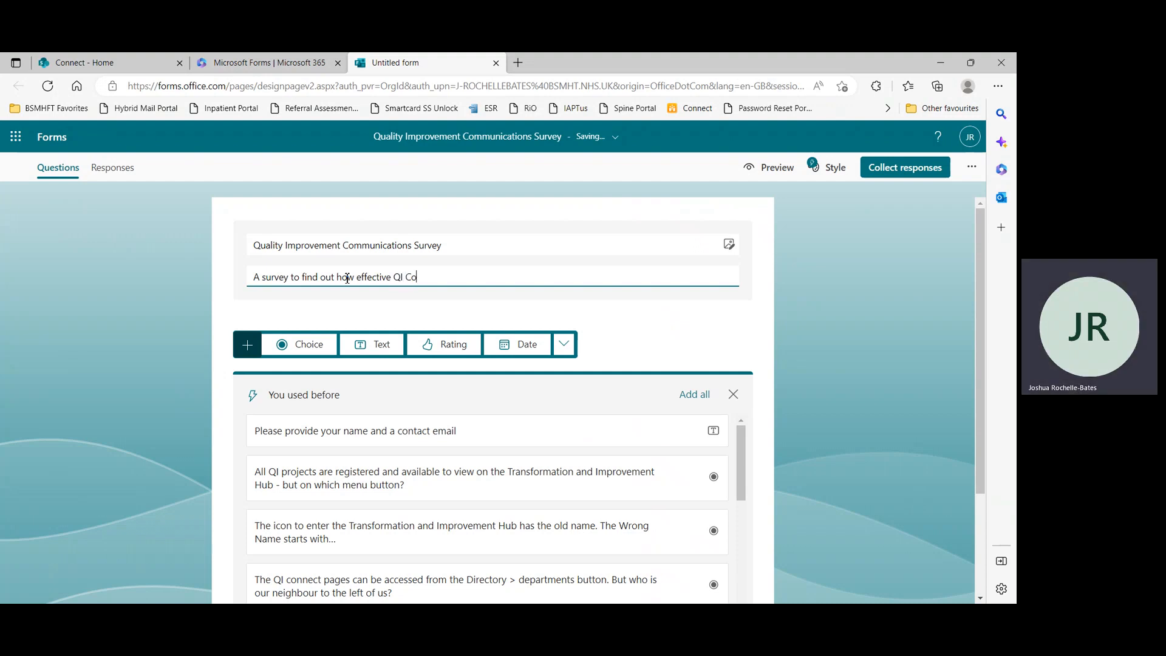
type("mmunications are.")
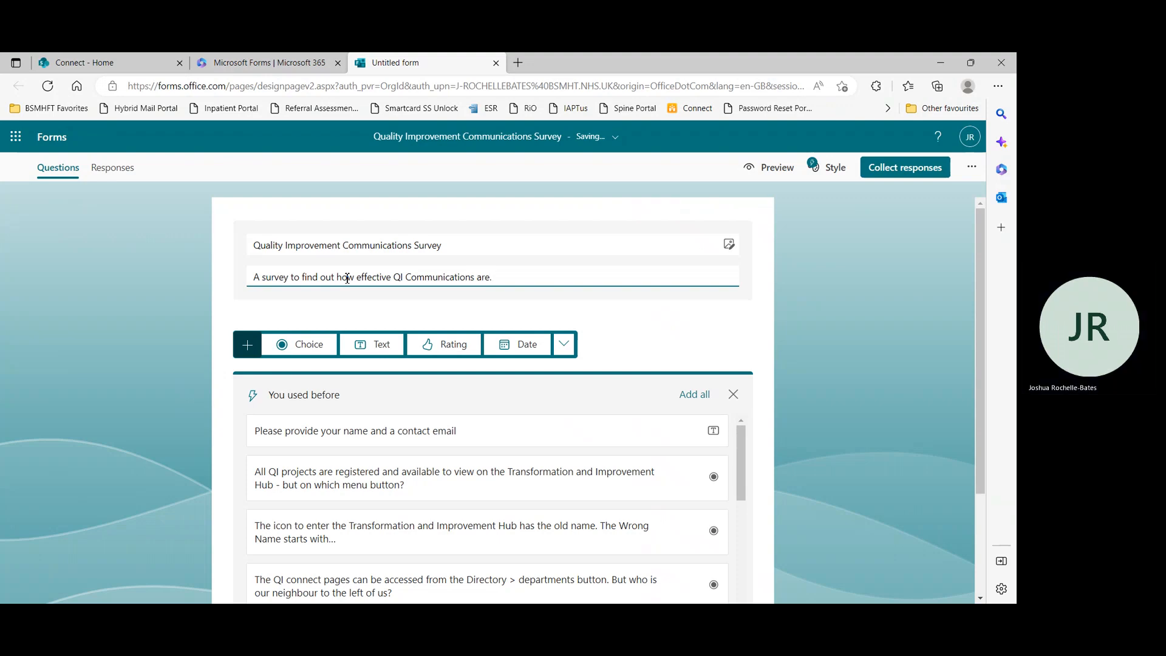
left_click(792, 323)
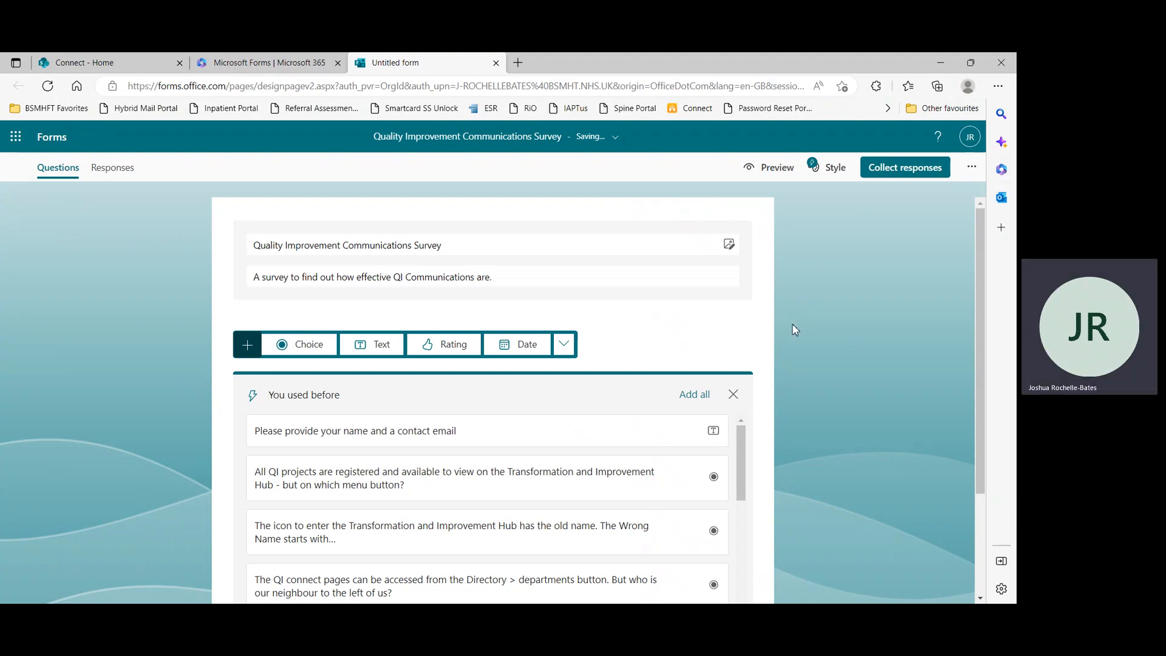
Browse the previously used and recommended question suggestions, then dismiss the suggestions list
scroll(371, 331, "down", 1)
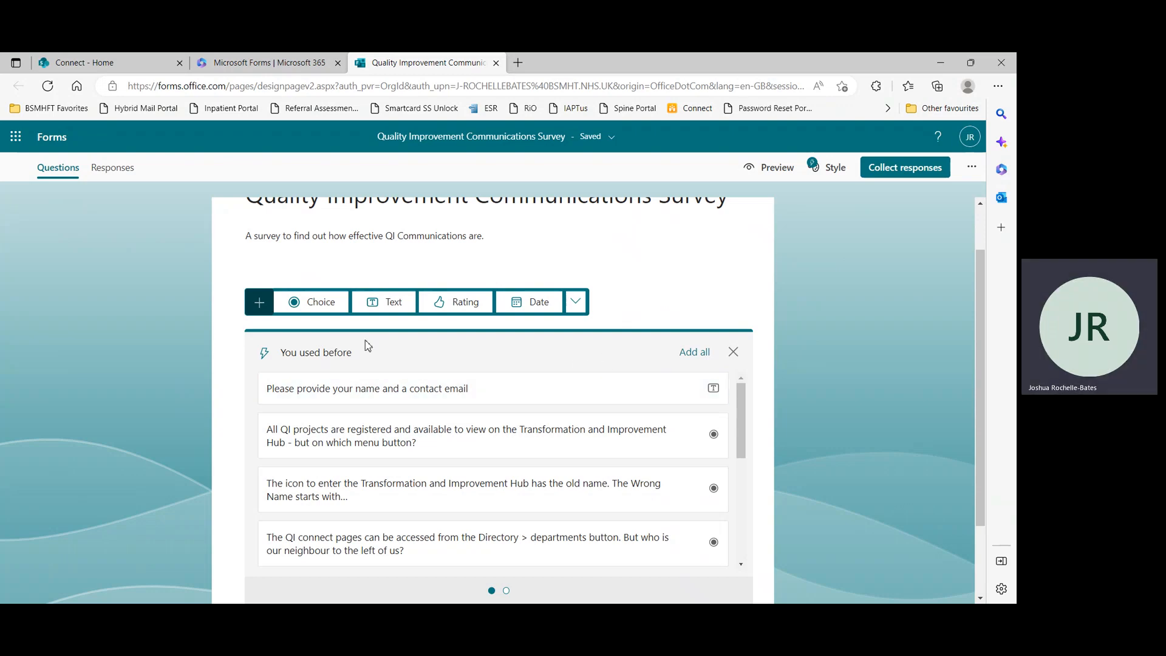
scroll(508, 357, "down", 1)
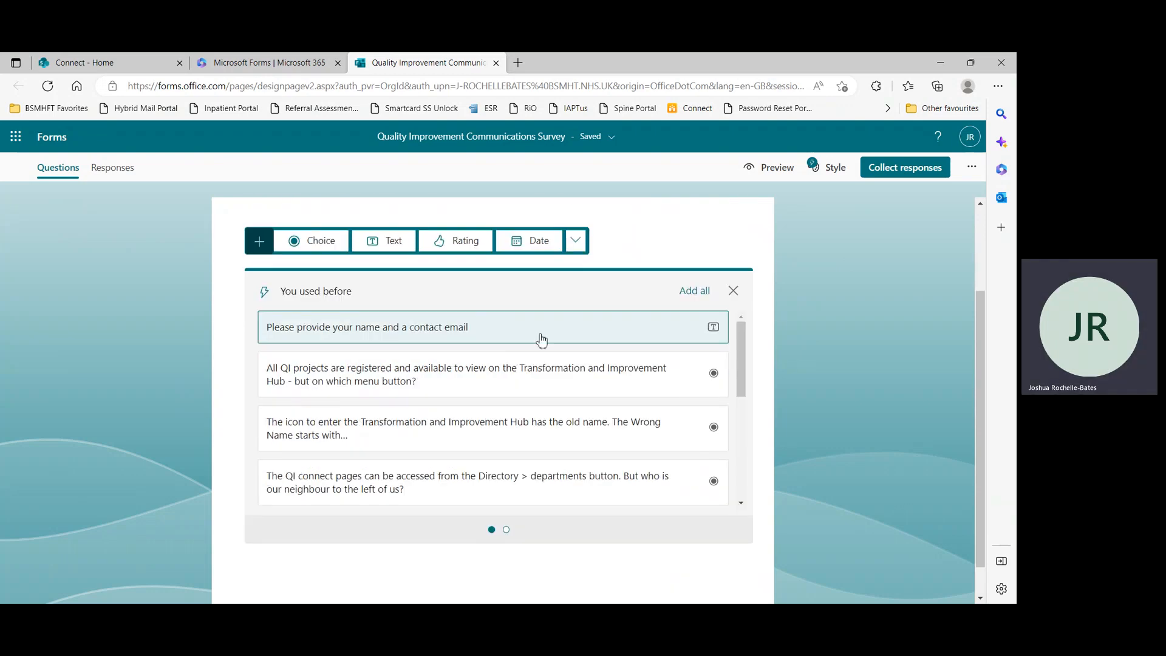
scroll(738, 367, "down", 3)
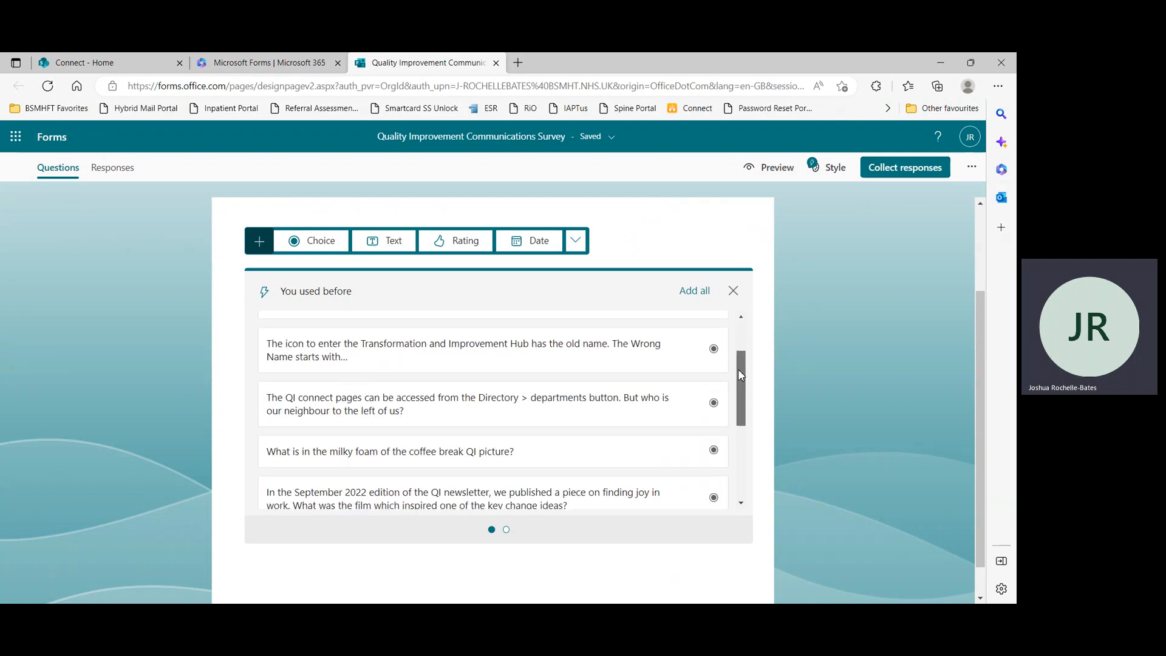
left_click_drag(739, 380, 746, 438)
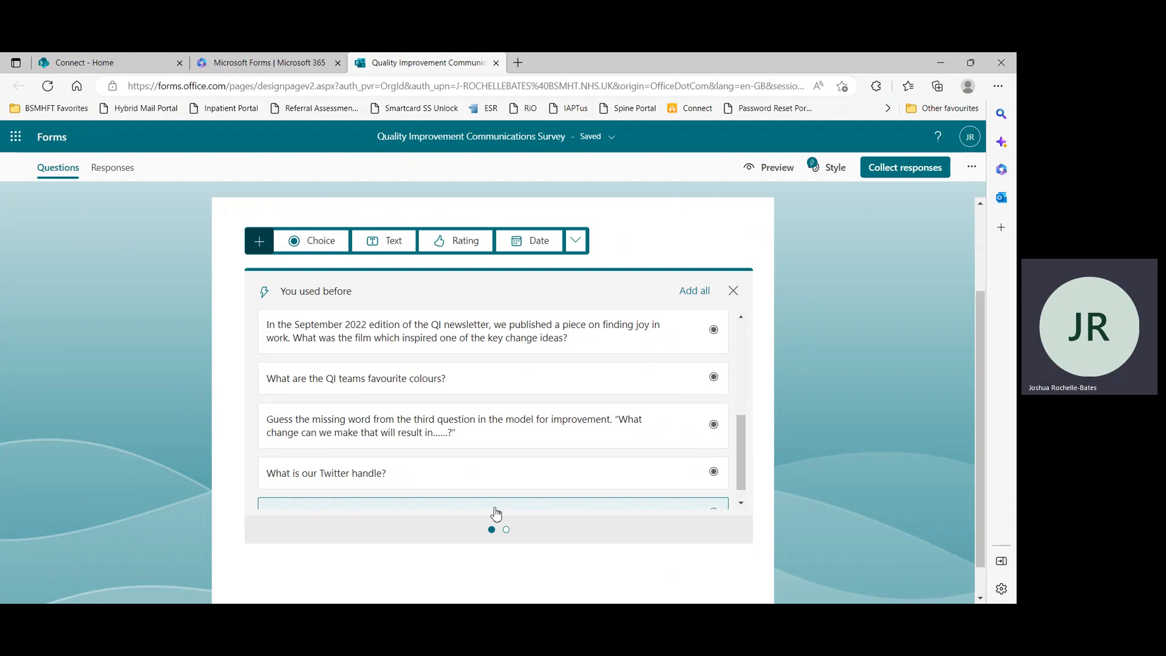
left_click(505, 530)
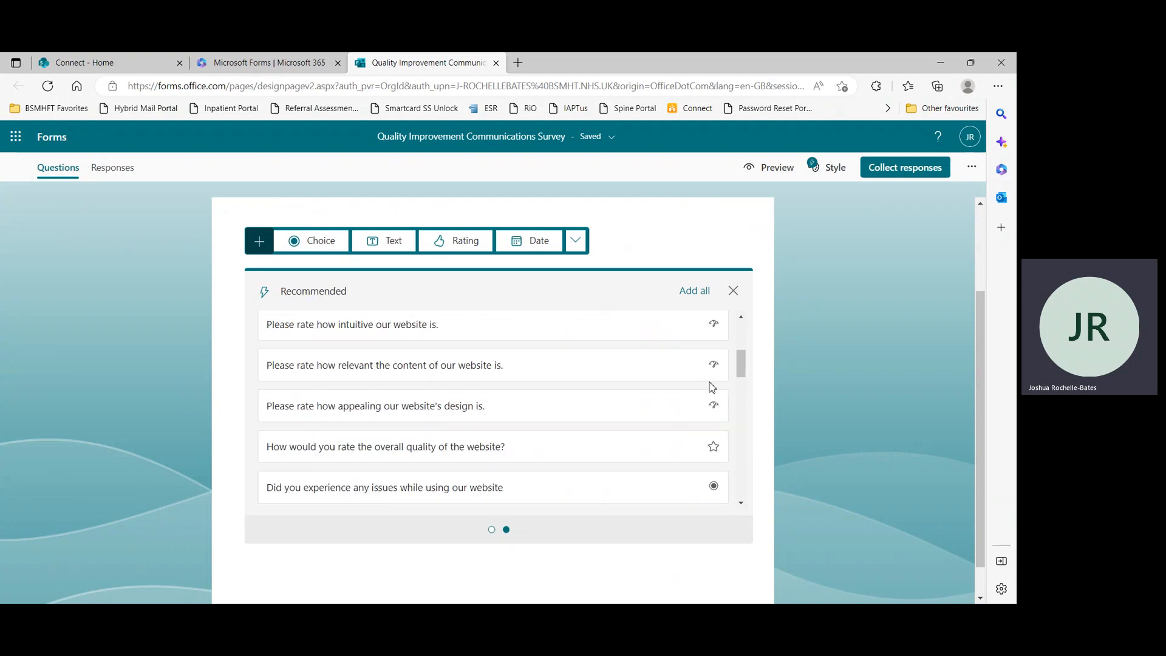
left_click_drag(741, 365, 741, 334)
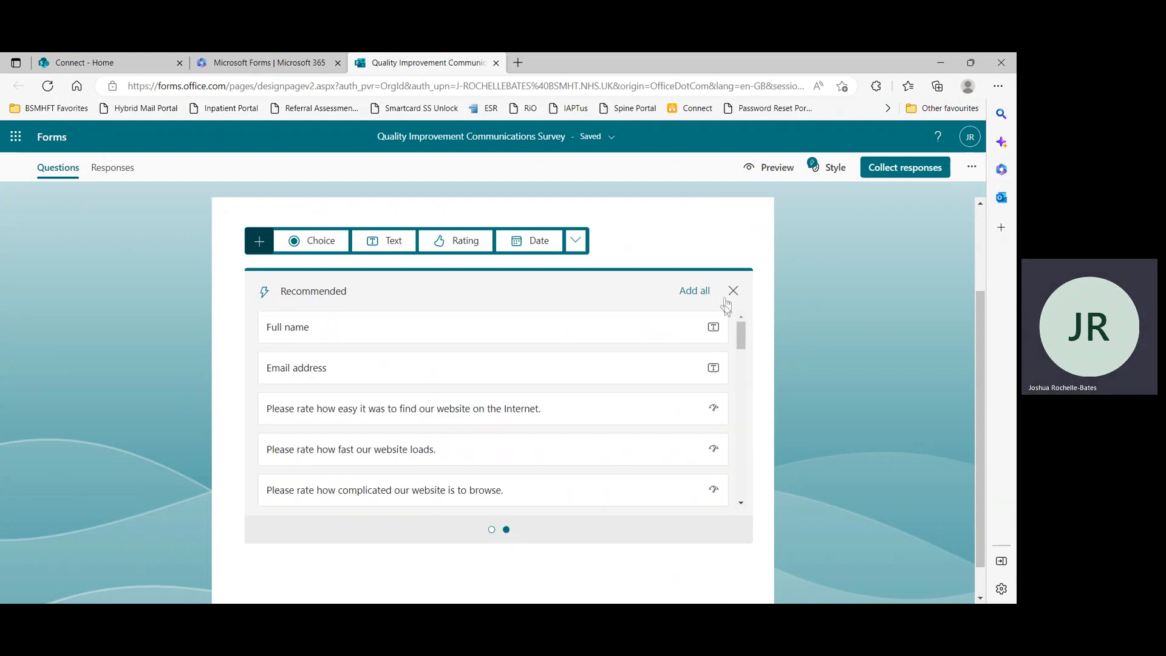
left_click(733, 291)
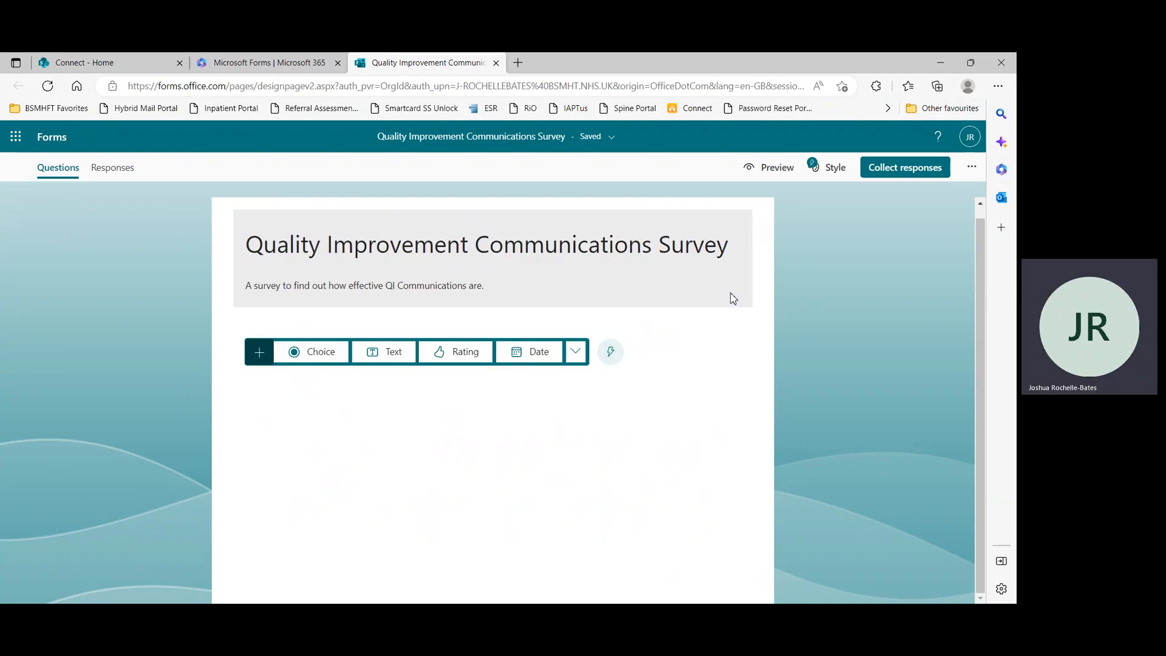
Add a Choice question titled "How do you access QI Communications"
left_click(304, 358)
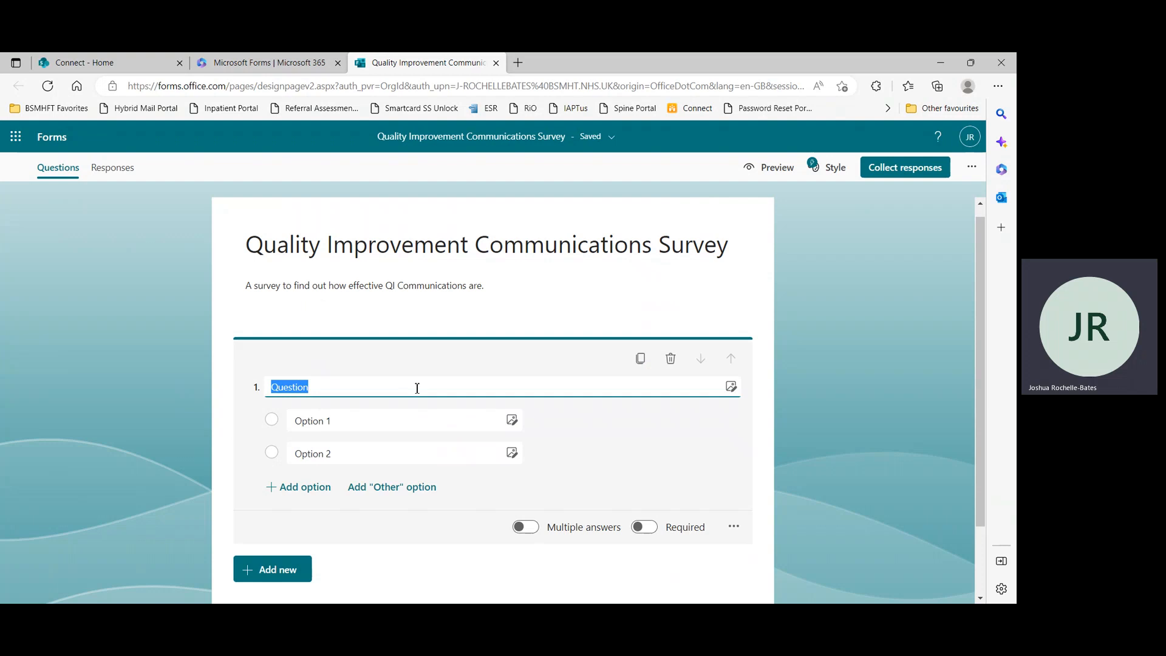
type("How do you access QI Communica")
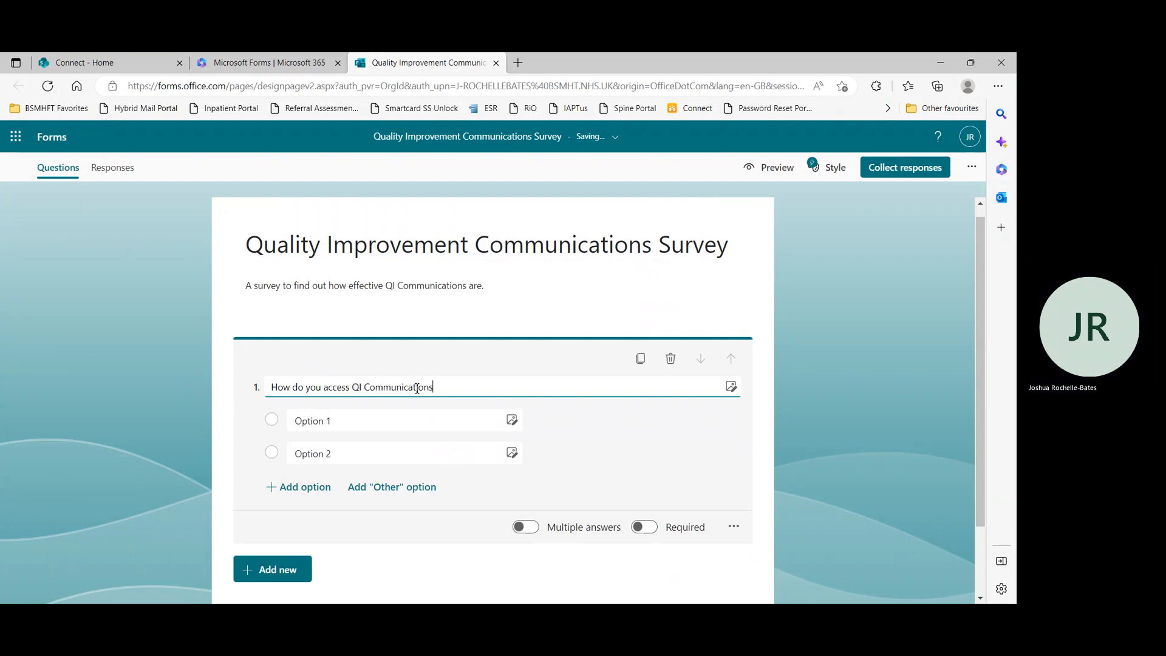
Set the first two answer options to "Email" and "Social Media"
left_click(403, 419)
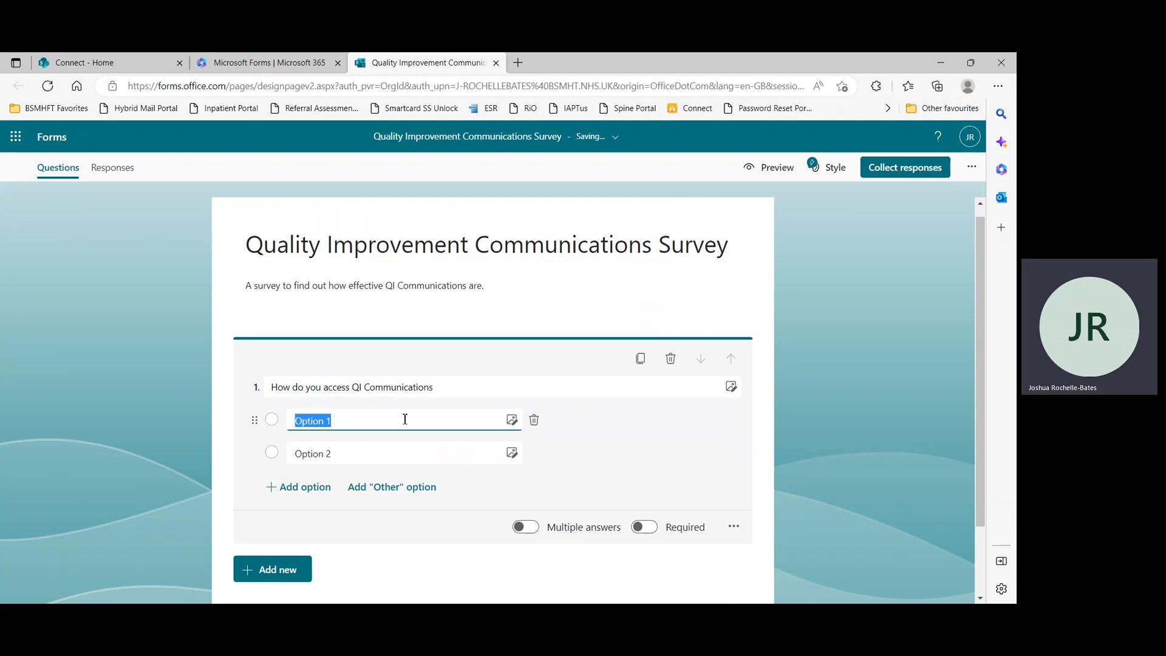
type("Email")
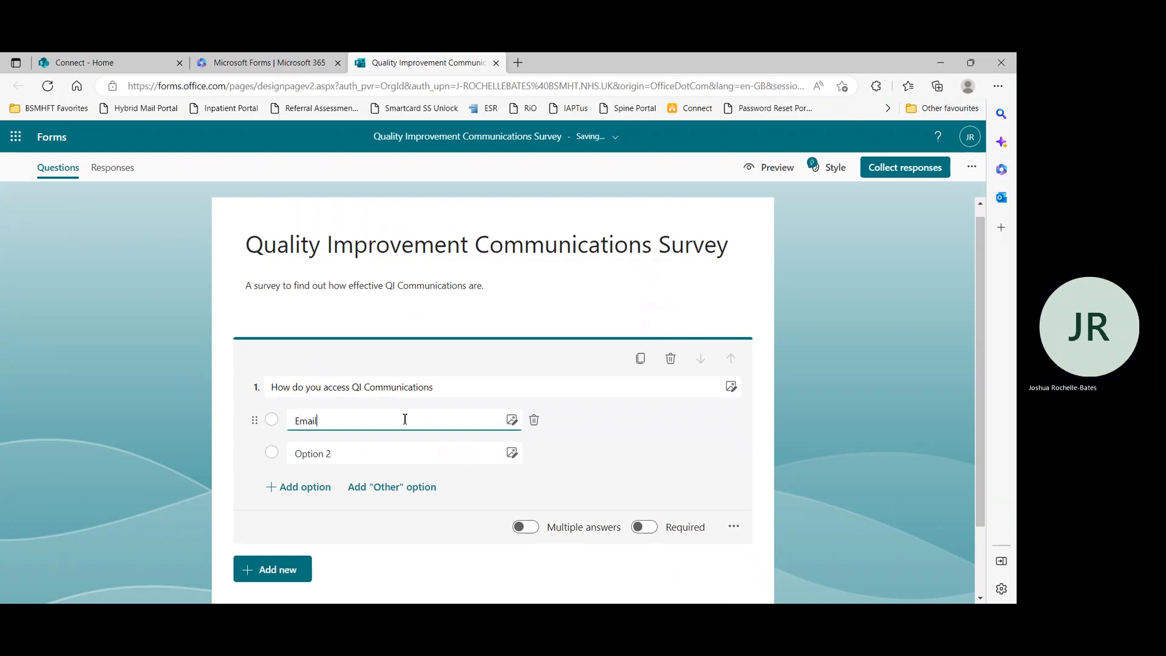
left_click(368, 454)
type("S")
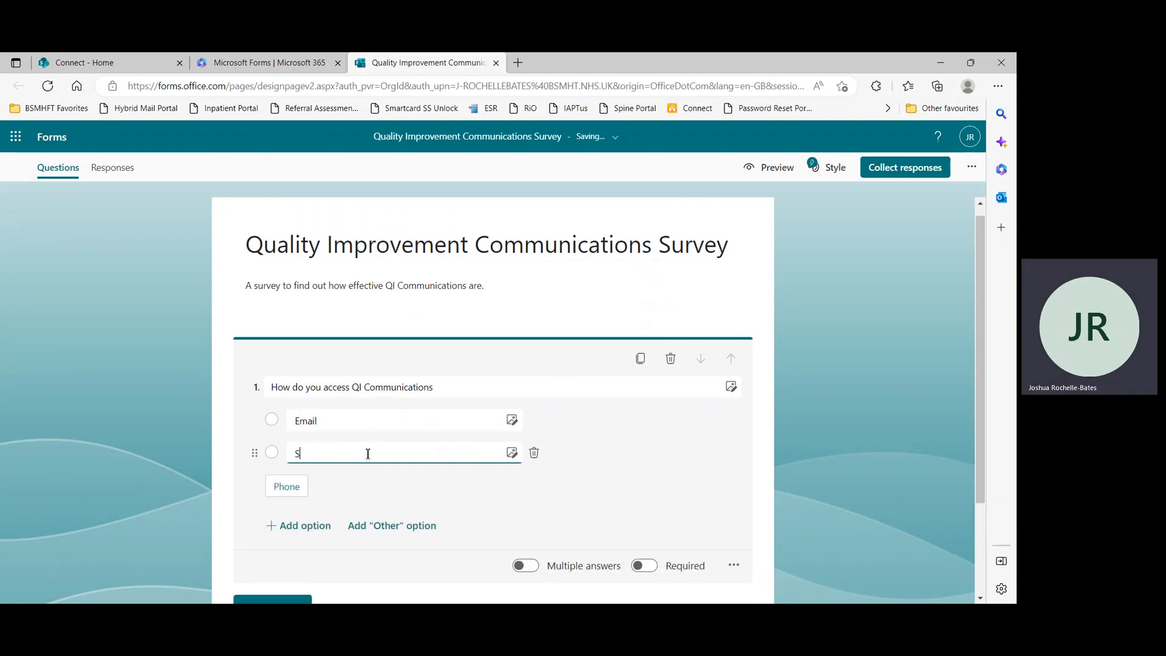
type("ocial Media")
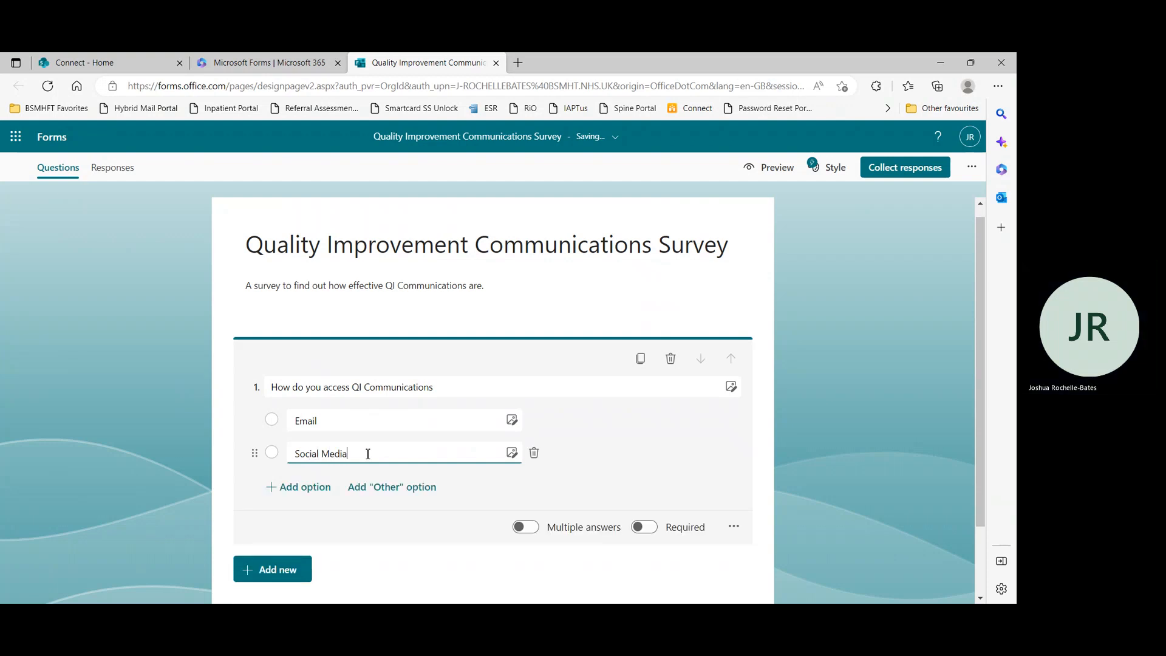
Add two more answer options, "Newsletters" and "YouTube"
left_click(295, 489)
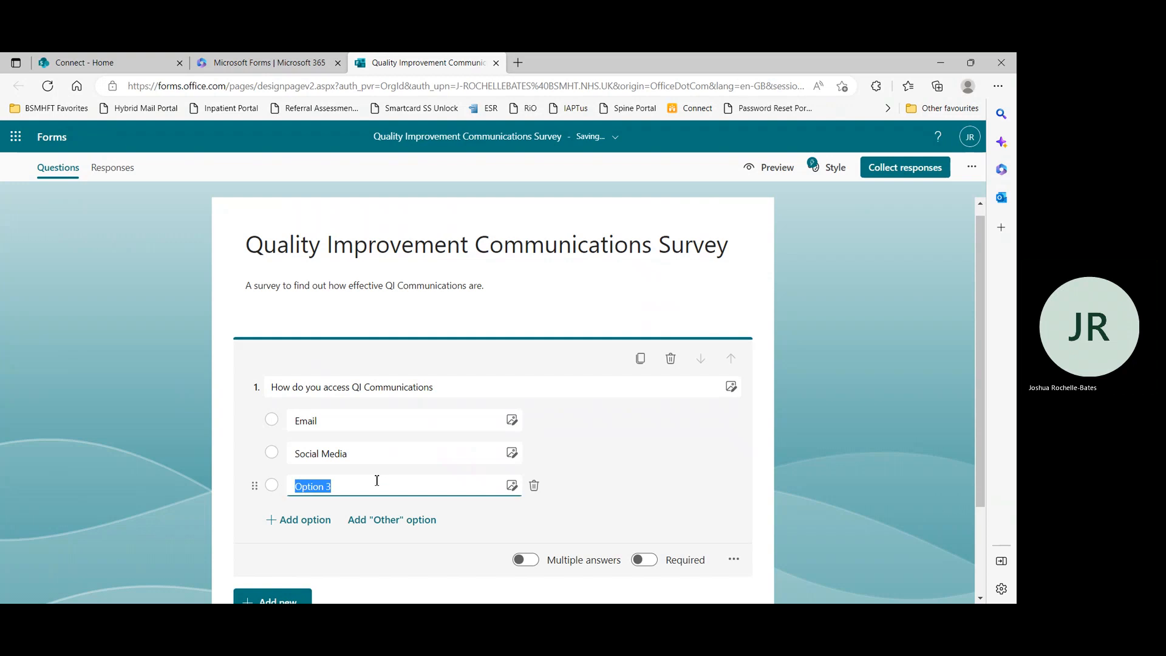
key("BackSpace")
type("Newslett")
scroll(346, 497, "down", 1)
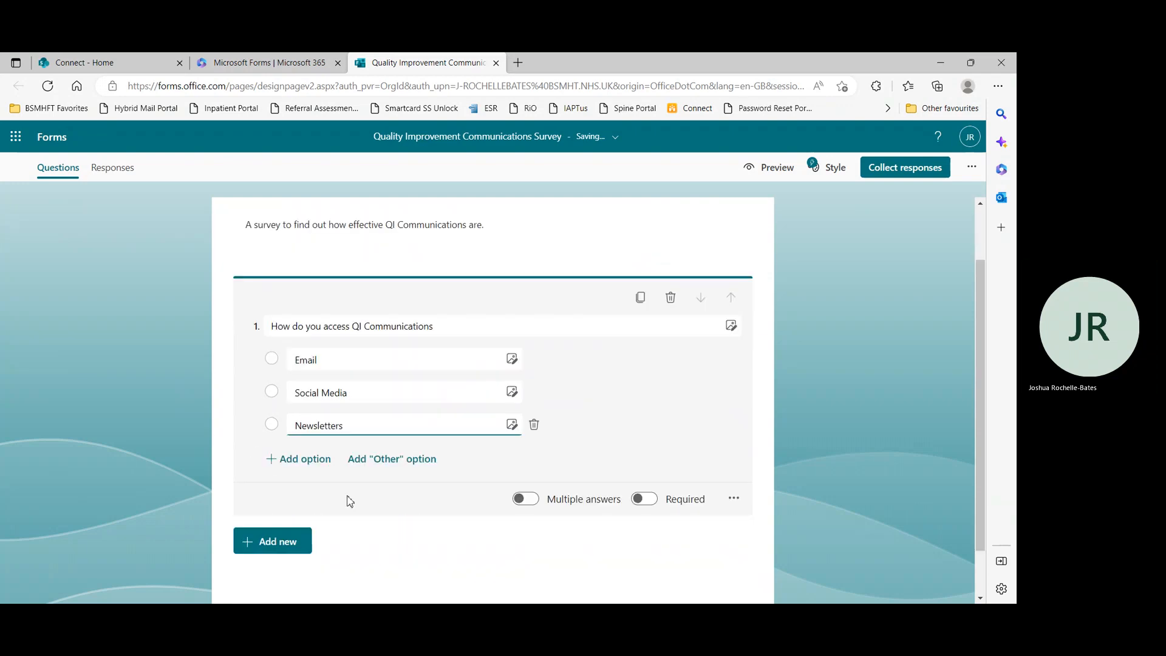
left_click(305, 460)
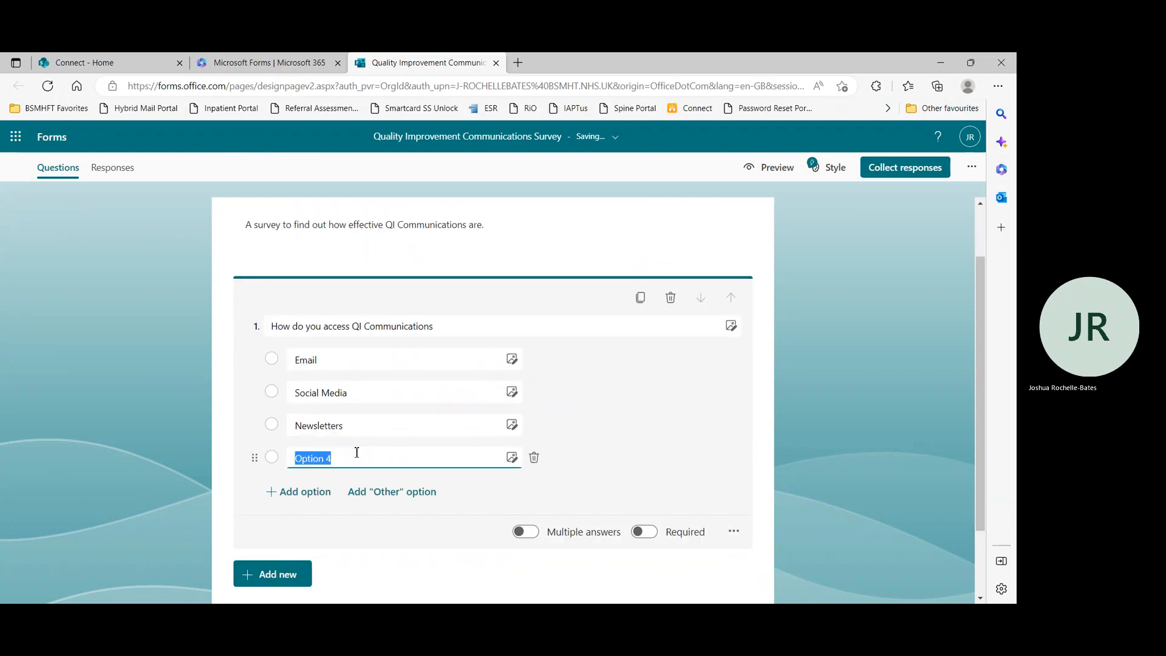
type("Youtube")
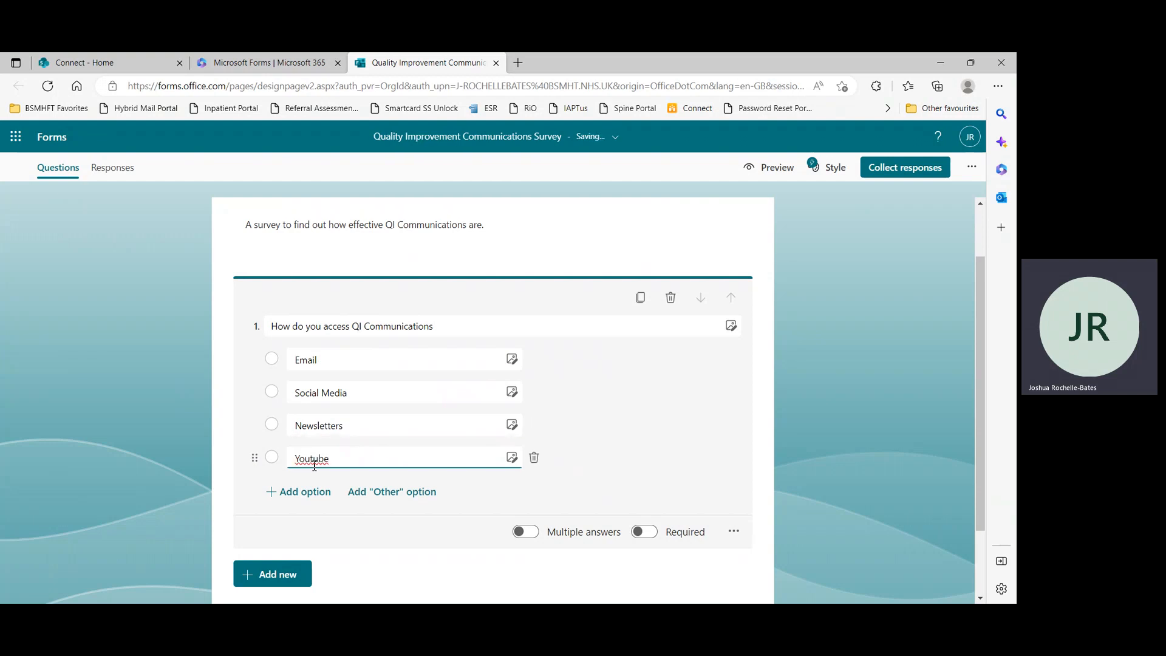
left_click(315, 459)
key("BackSpace")
type("T")
Add an "Other" answer option to the question
left_click(512, 391)
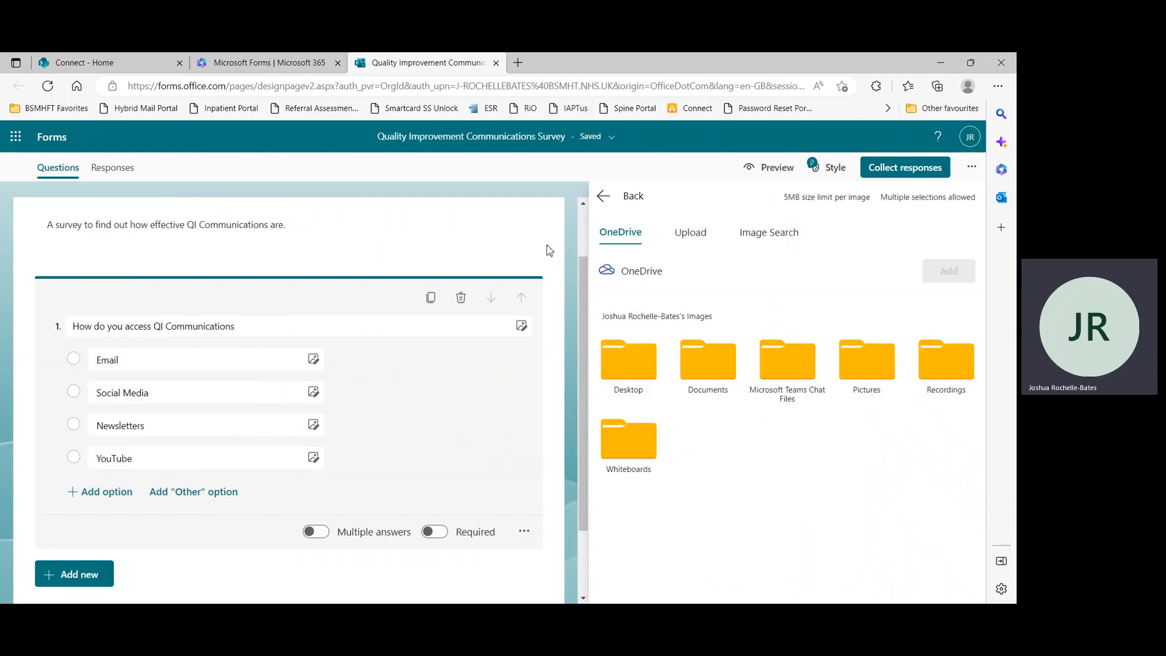
left_click(407, 369)
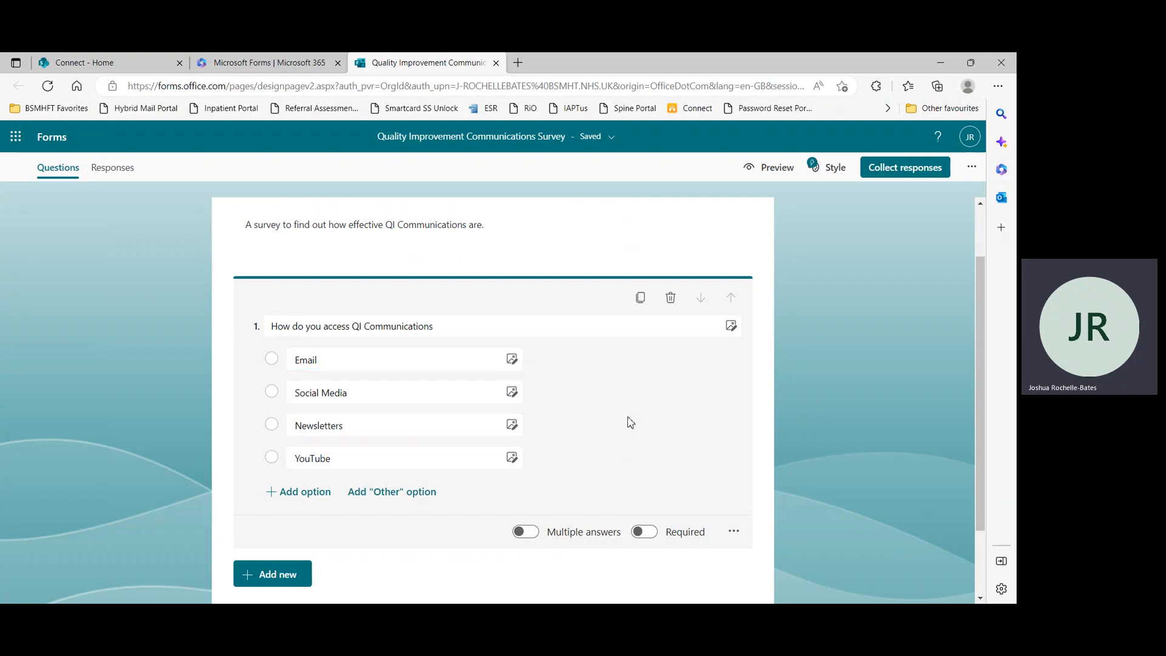
scroll(627, 406, "down", 1)
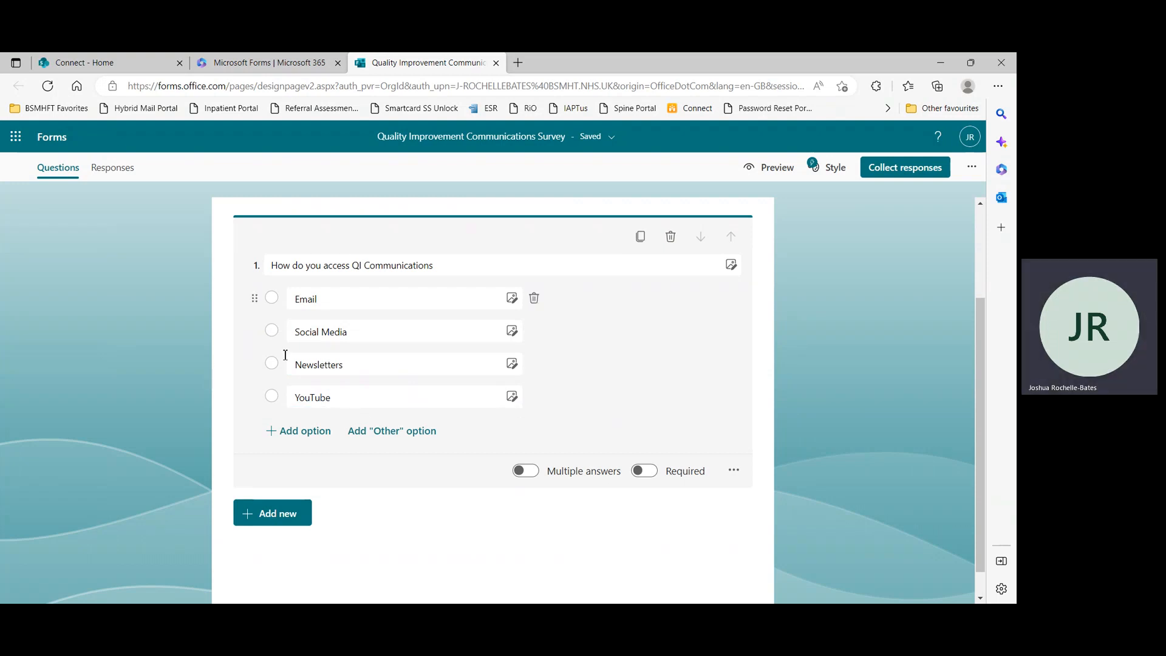
left_click(407, 442)
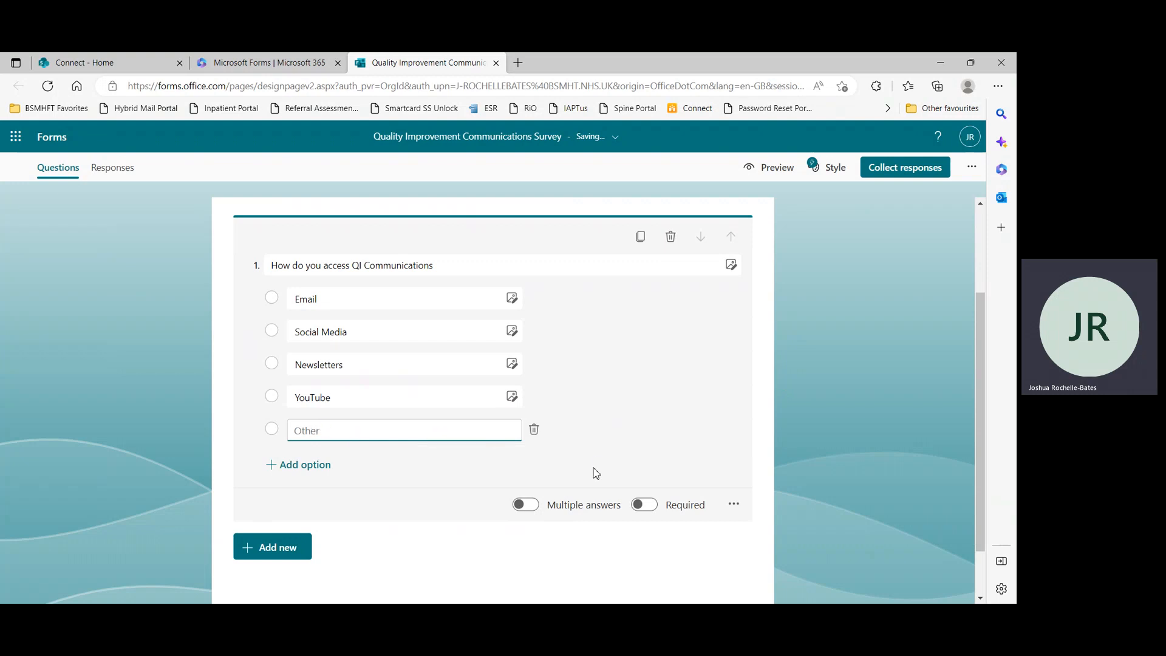
Allow multiple answers for the access question and make it required
left_click(532, 506)
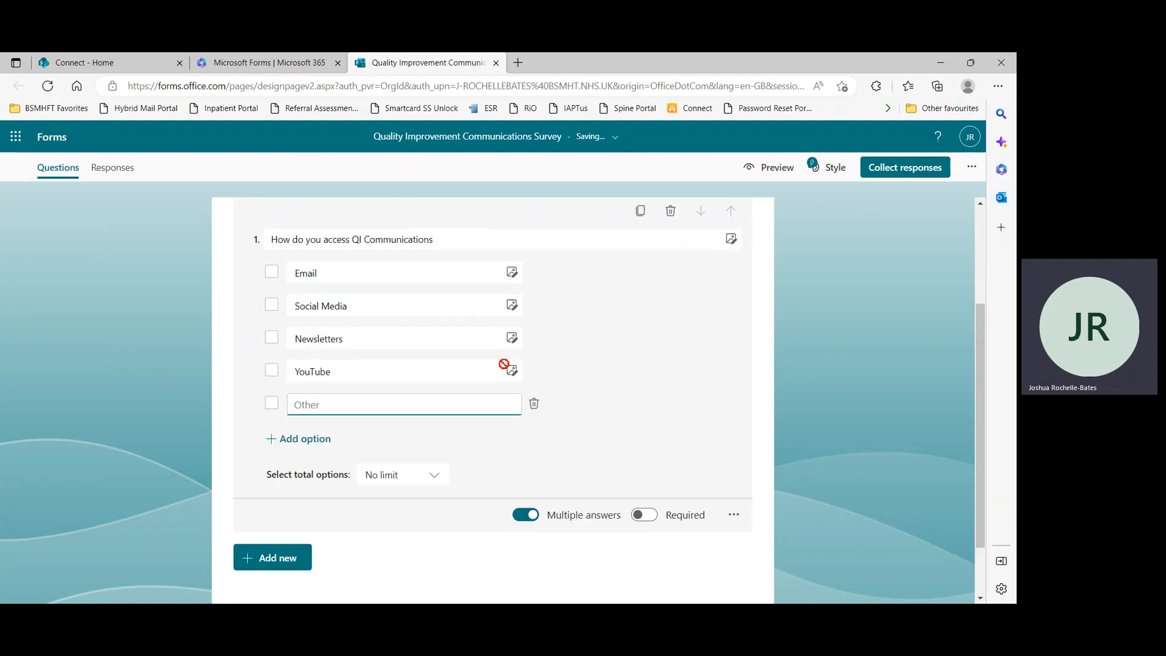
left_click(395, 297)
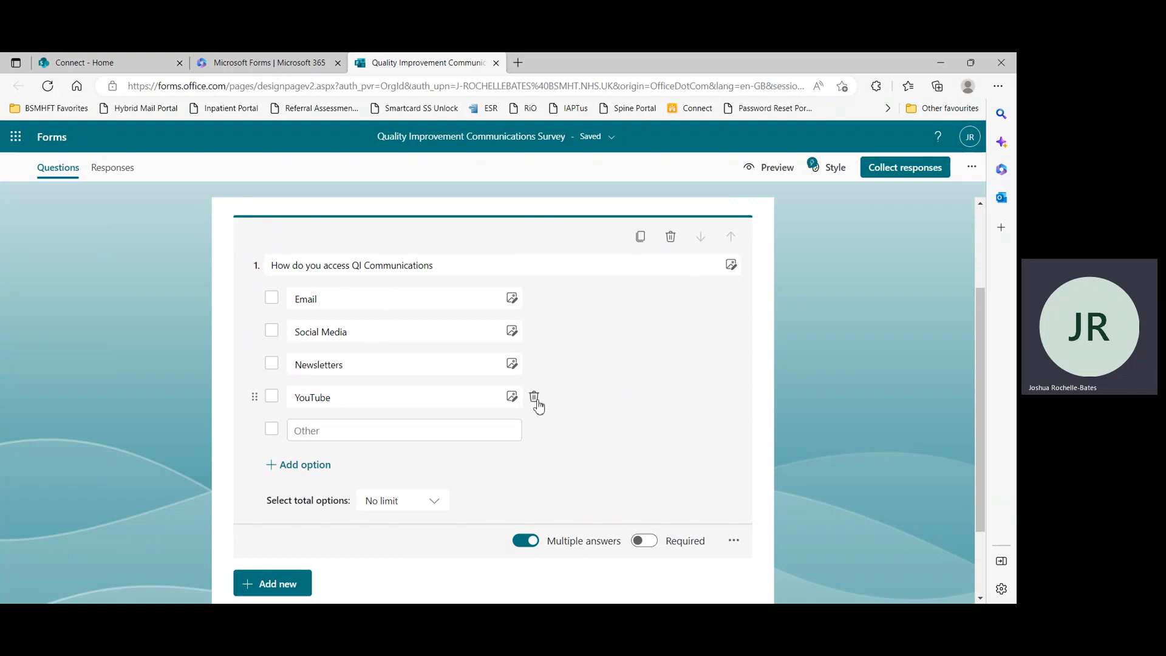
scroll(614, 419, "down", 1)
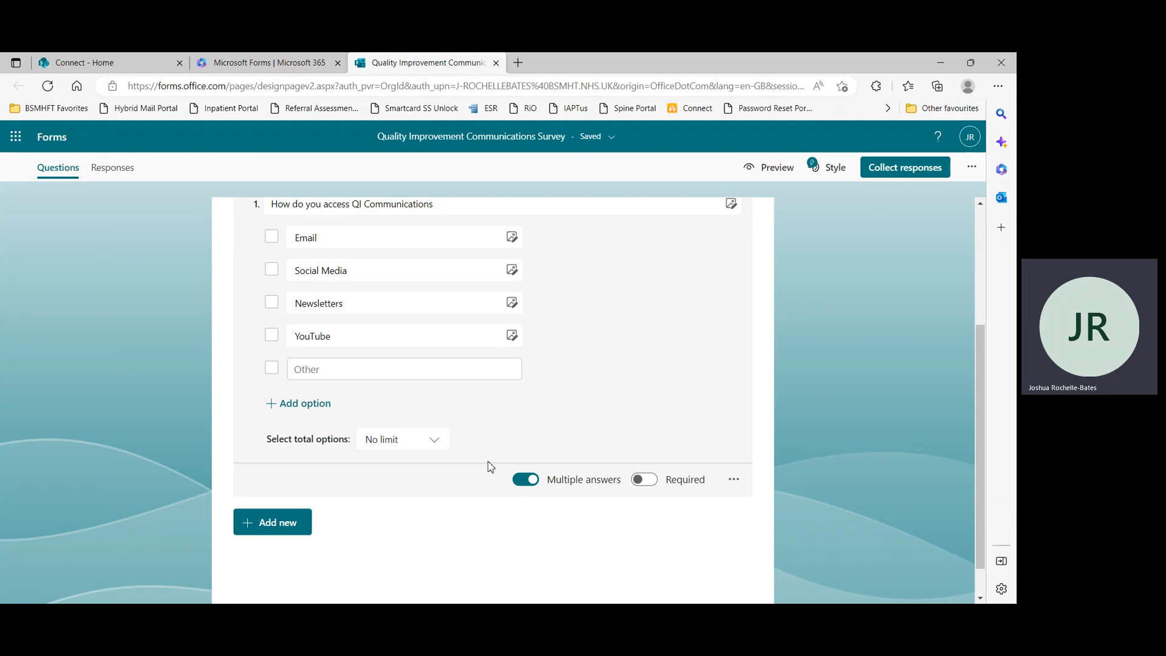
left_click(650, 487)
Add a Text question "In your own words how would you describe QI Communications?" and enable long answers
scroll(301, 498, "down", 1)
left_click(287, 482)
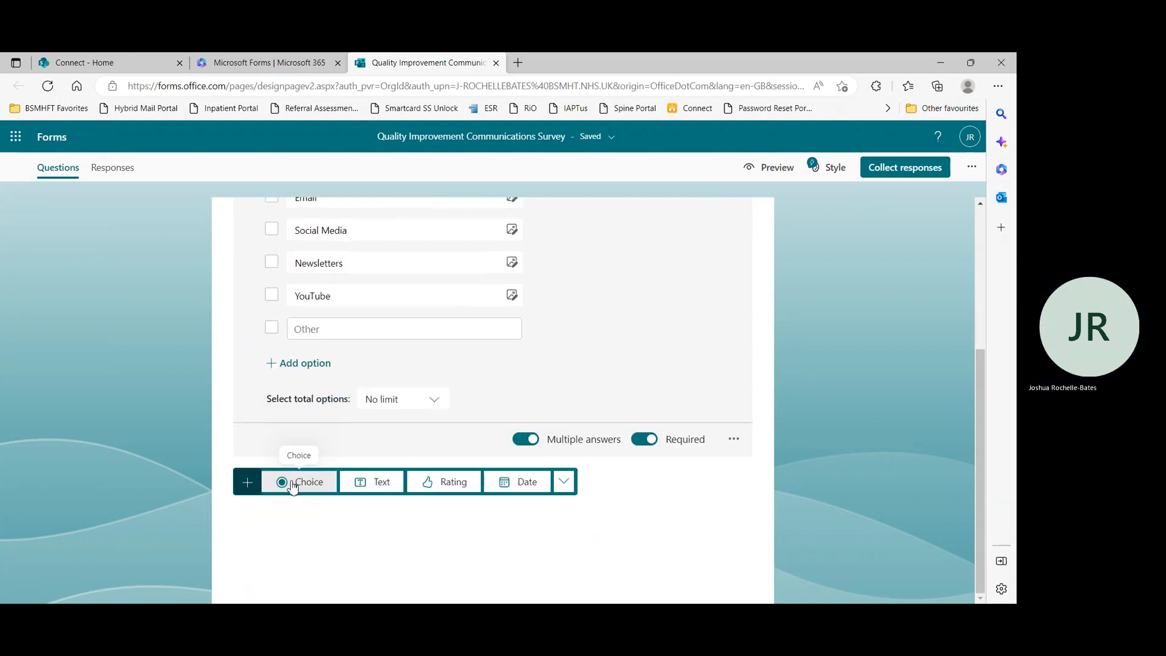
left_click(370, 483)
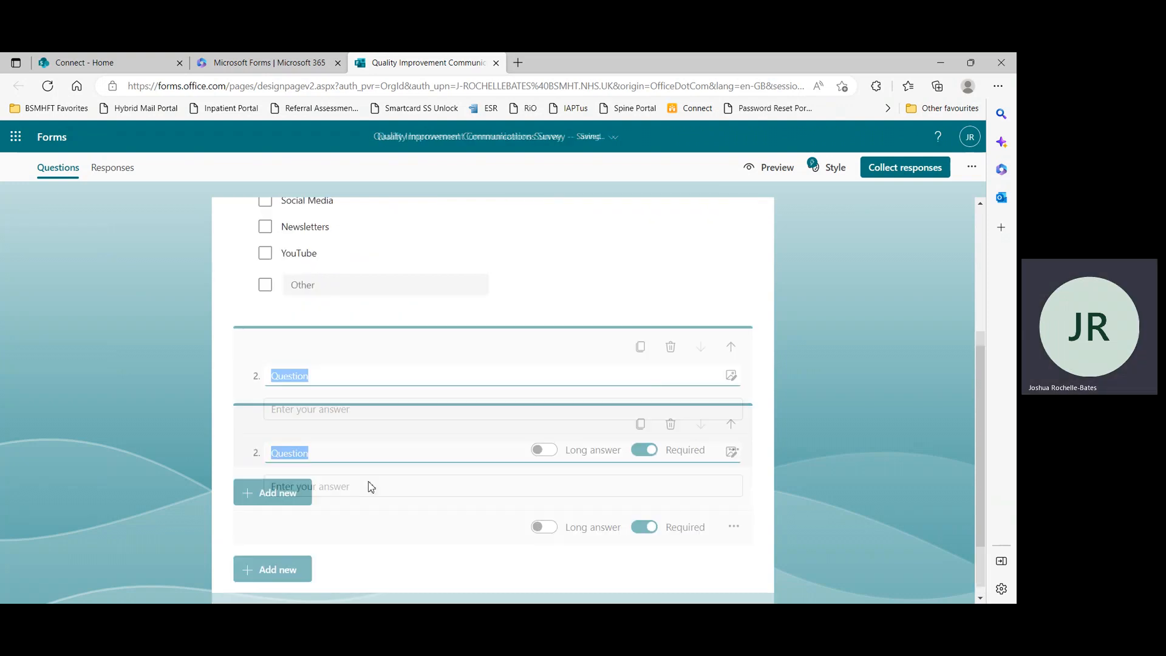
type("I")
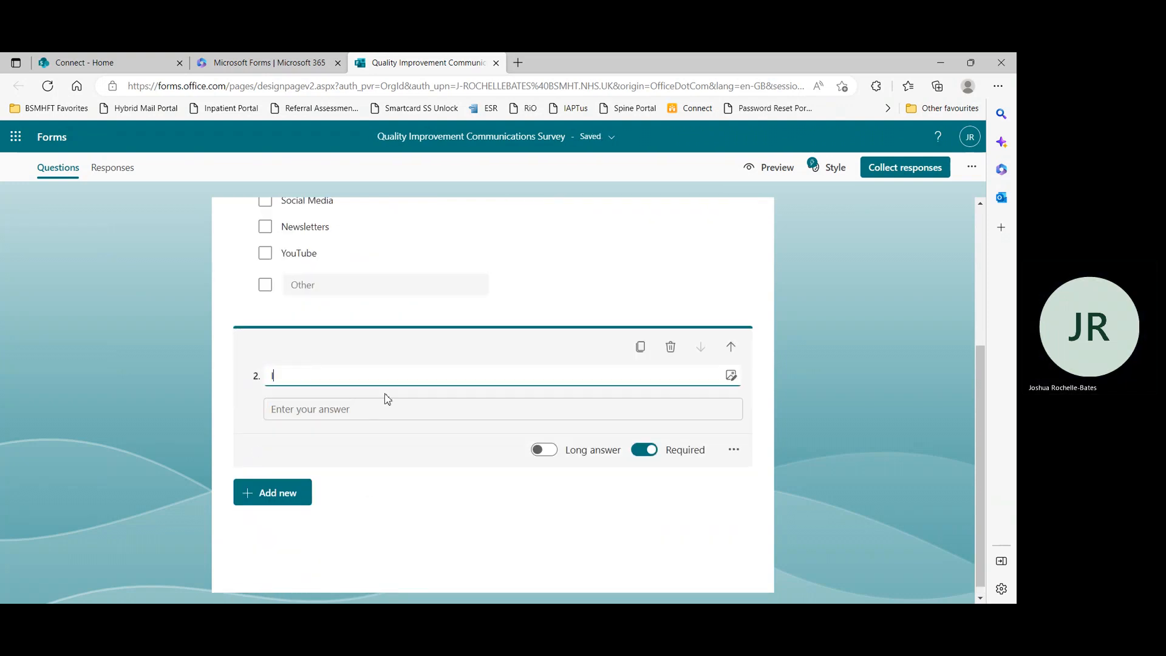
type("n your ow")
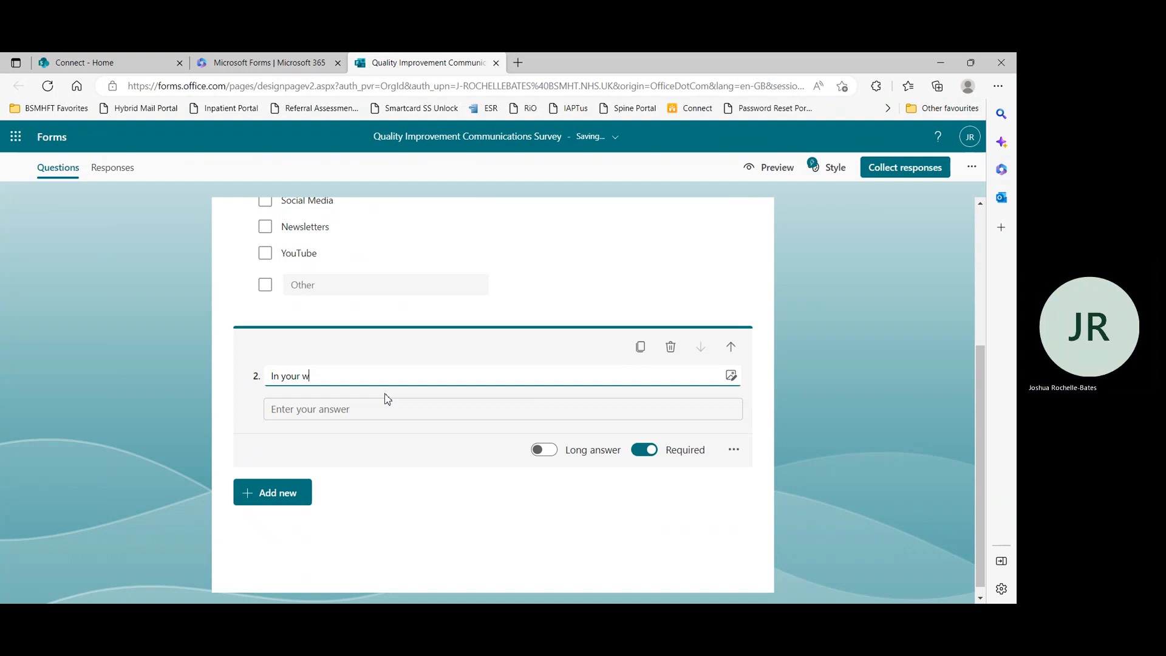
type("n words how would you describe QI ")
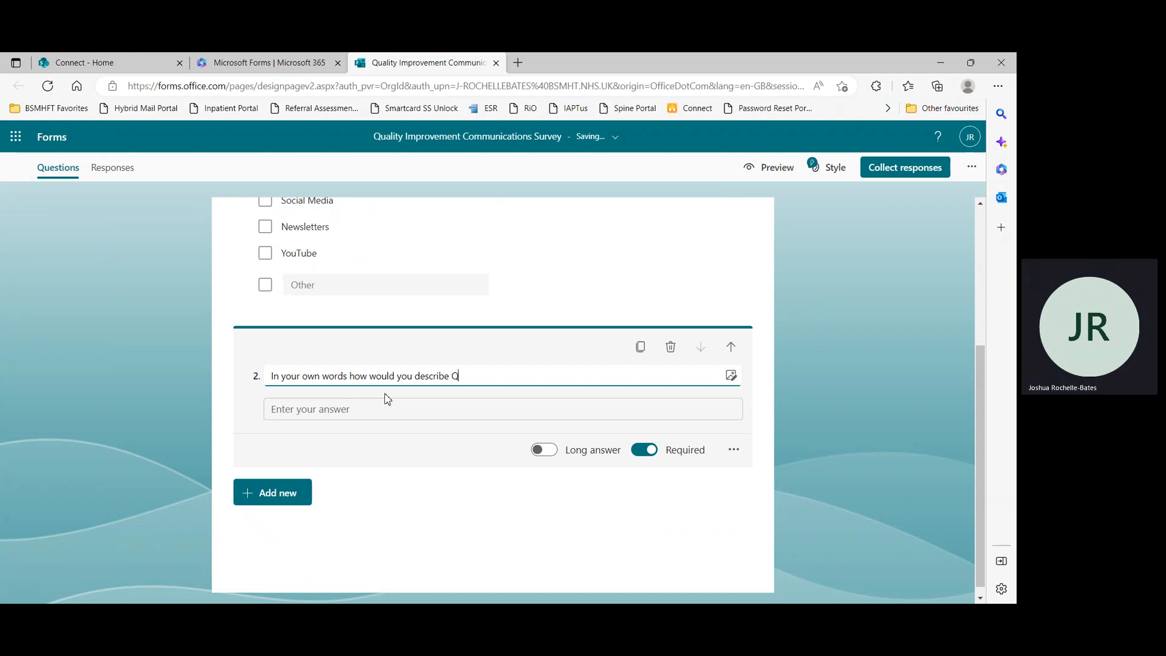
type("Commun")
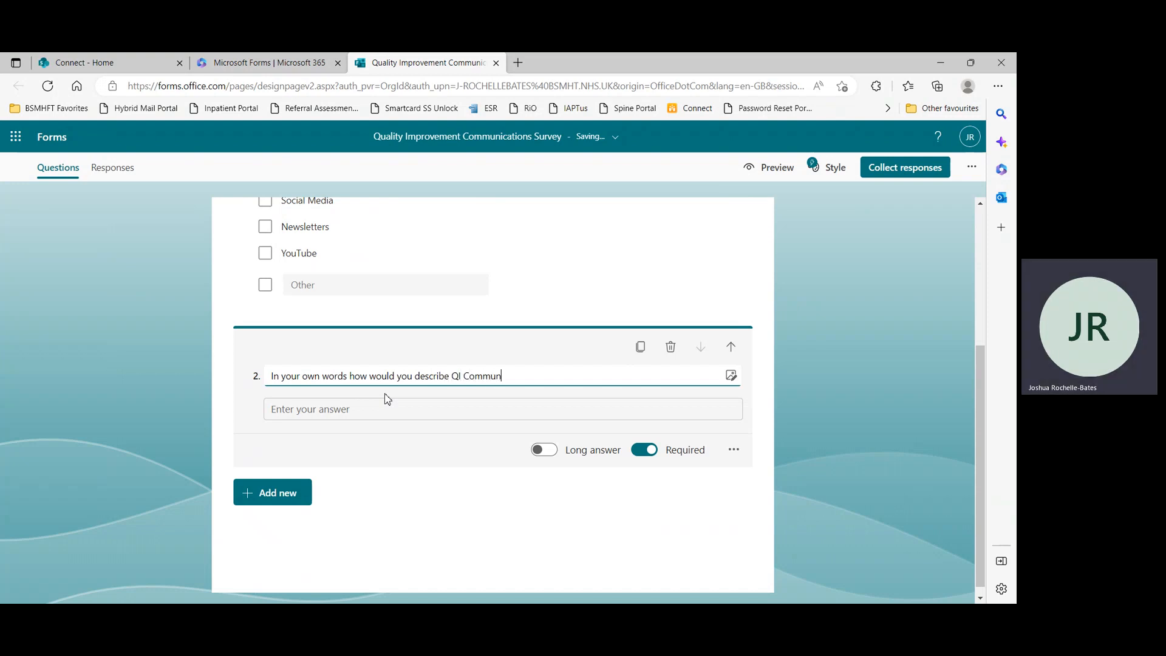
type("ications?")
left_click(383, 405)
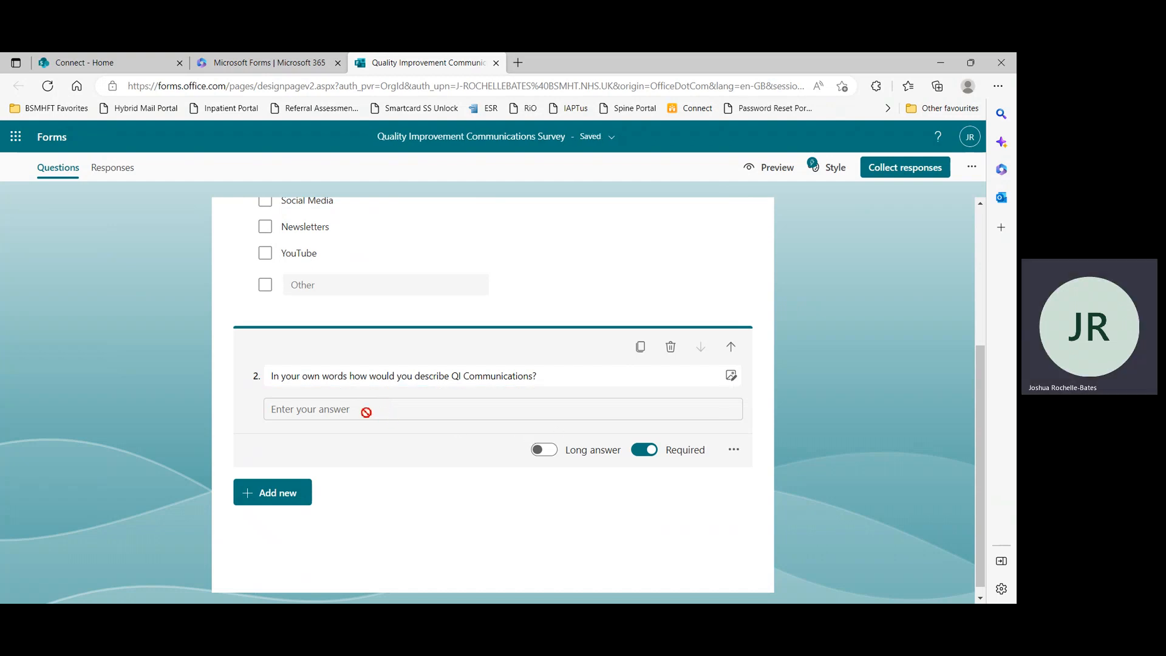
left_click(539, 451)
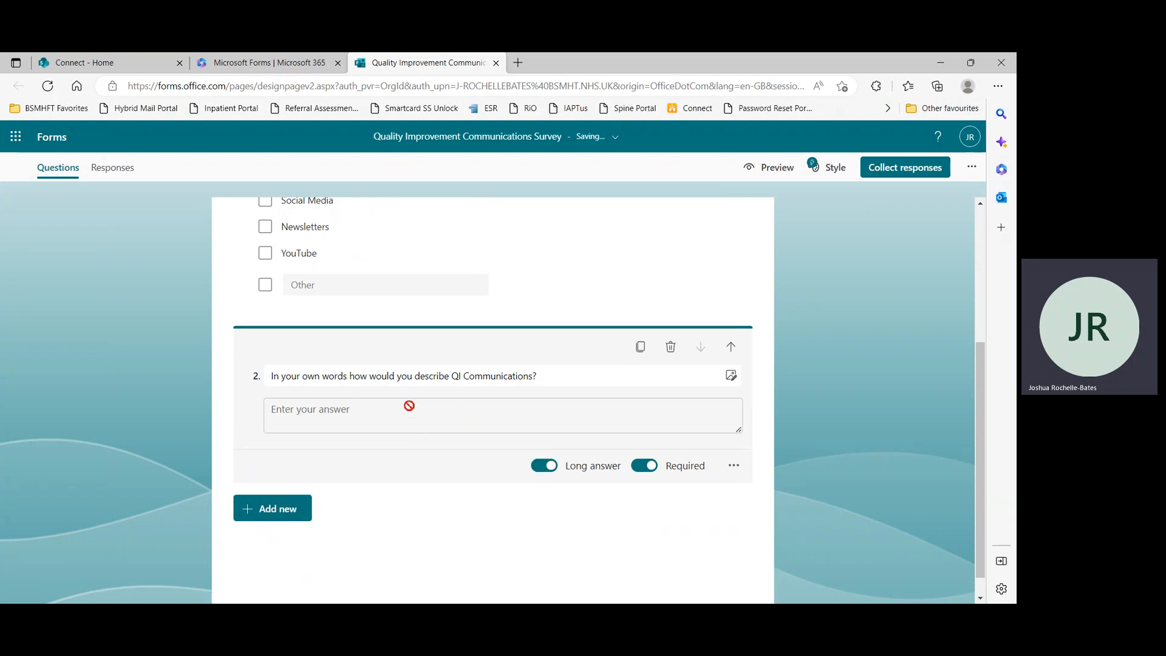
Add a Rating question titled "How would you rate Quality Improvement Communications?"
scroll(468, 422, "up", 3)
scroll(468, 425, "down", 4)
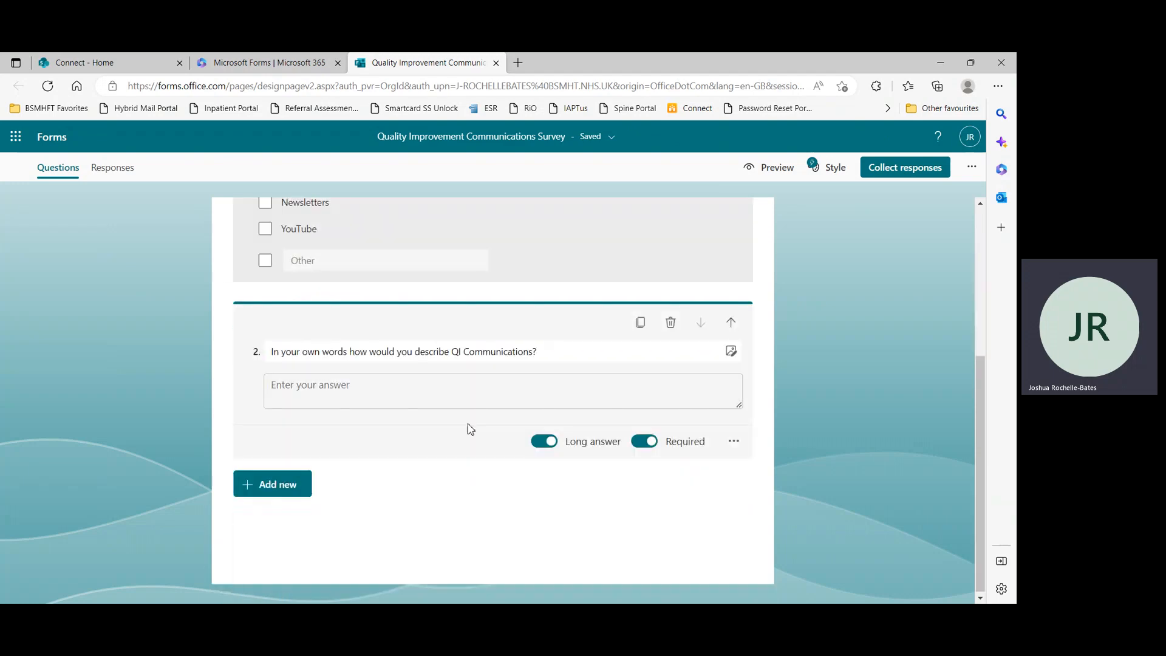
left_click(279, 481)
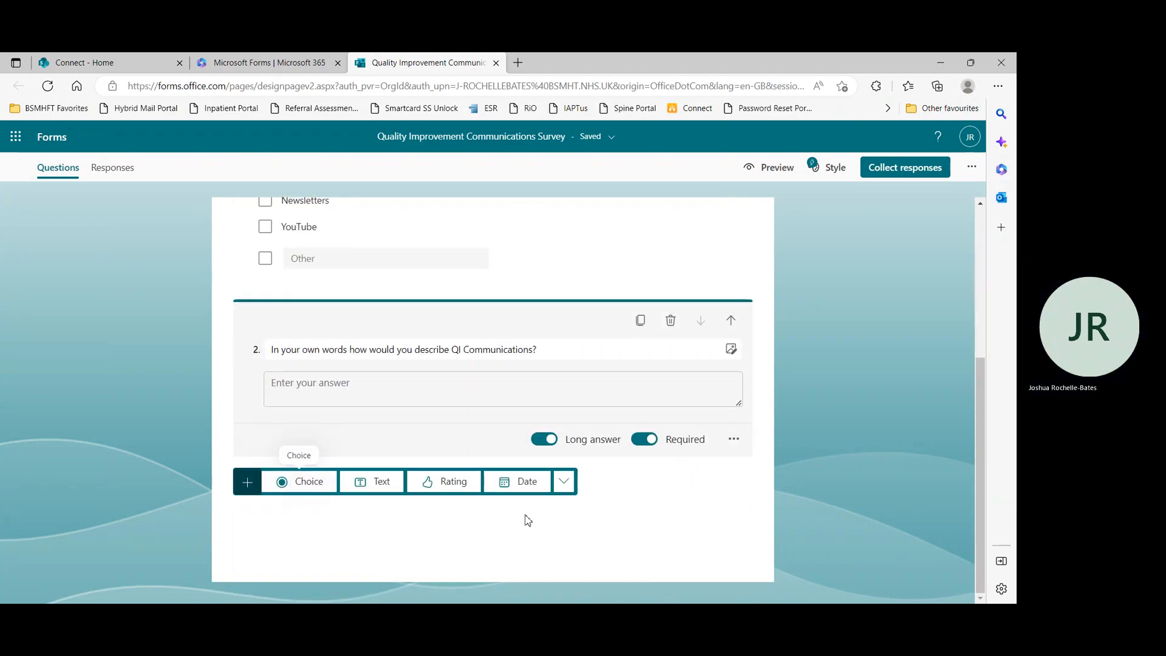
left_click(459, 484)
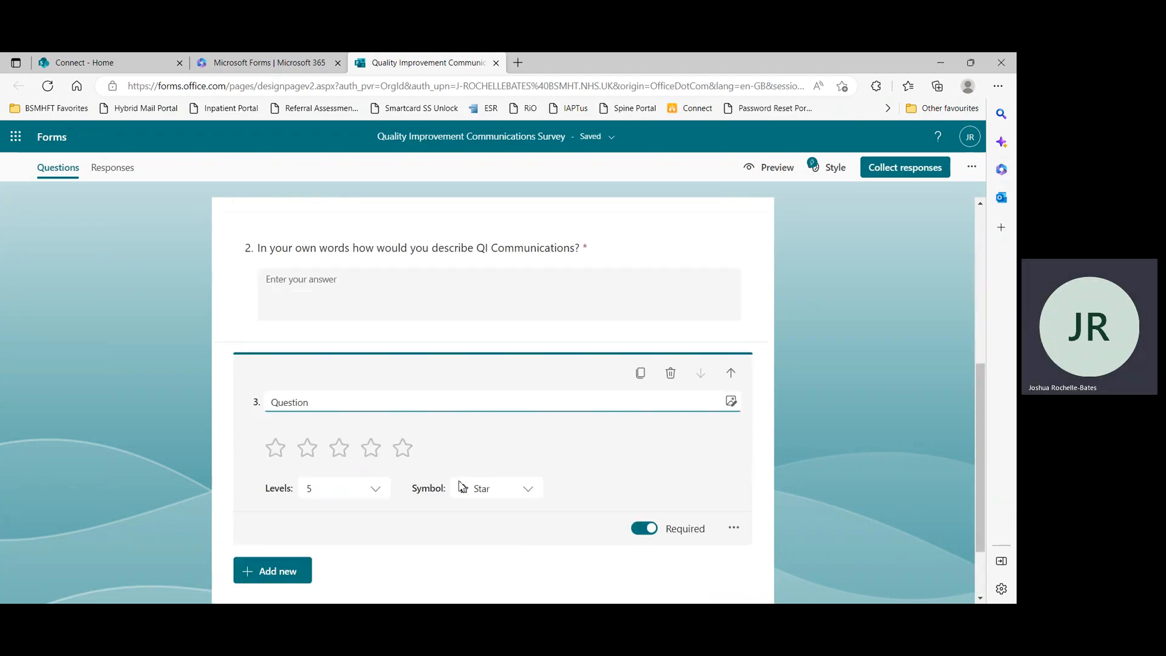
type("How wo")
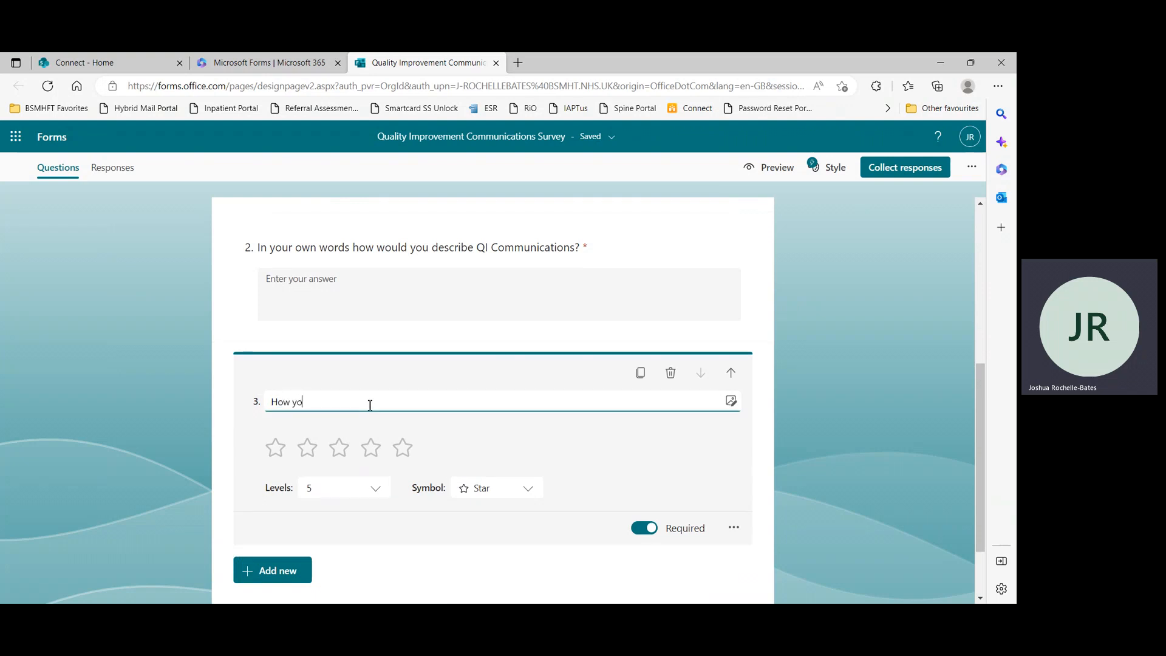
type("uld you")
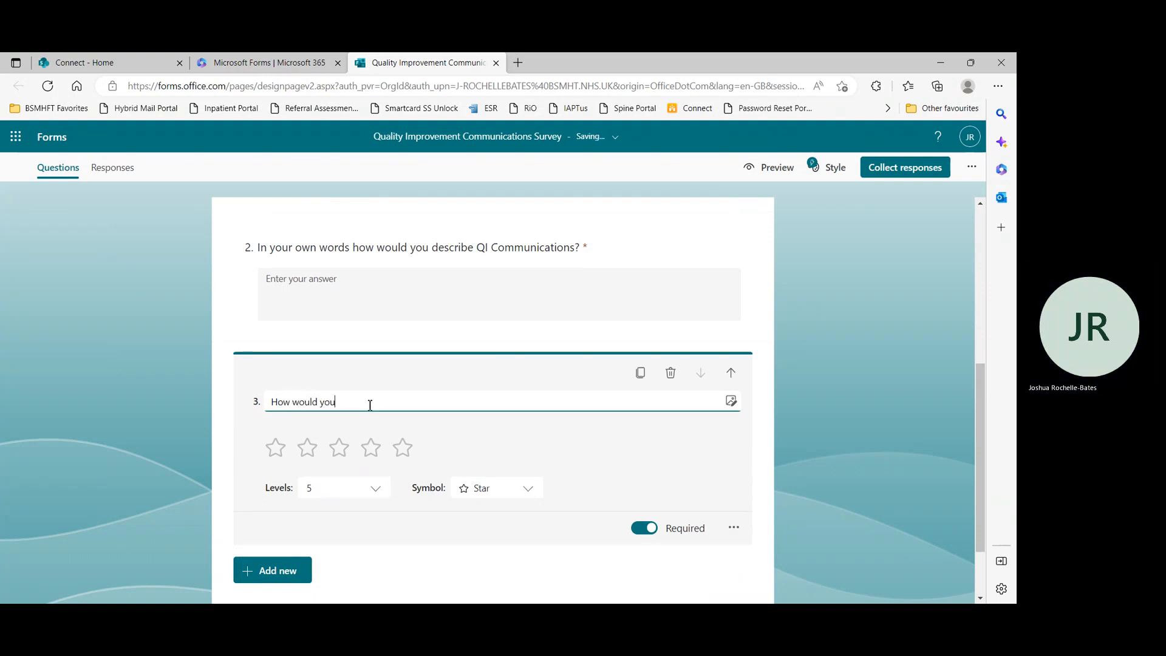
type(" rate Quality Improvement Communications?")
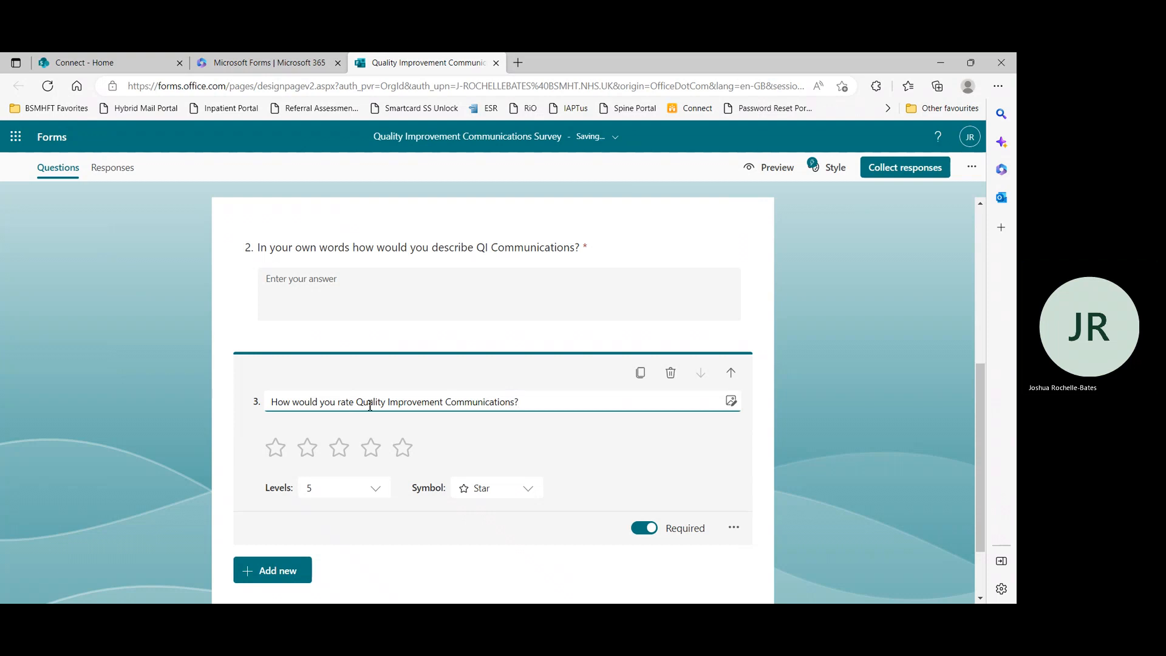
Set the rating question to 10 levels with the Heart symbol
left_click(376, 488)
scroll(354, 438, "down", 2)
scroll(353, 439, "up", 2)
scroll(354, 438, "down", 2)
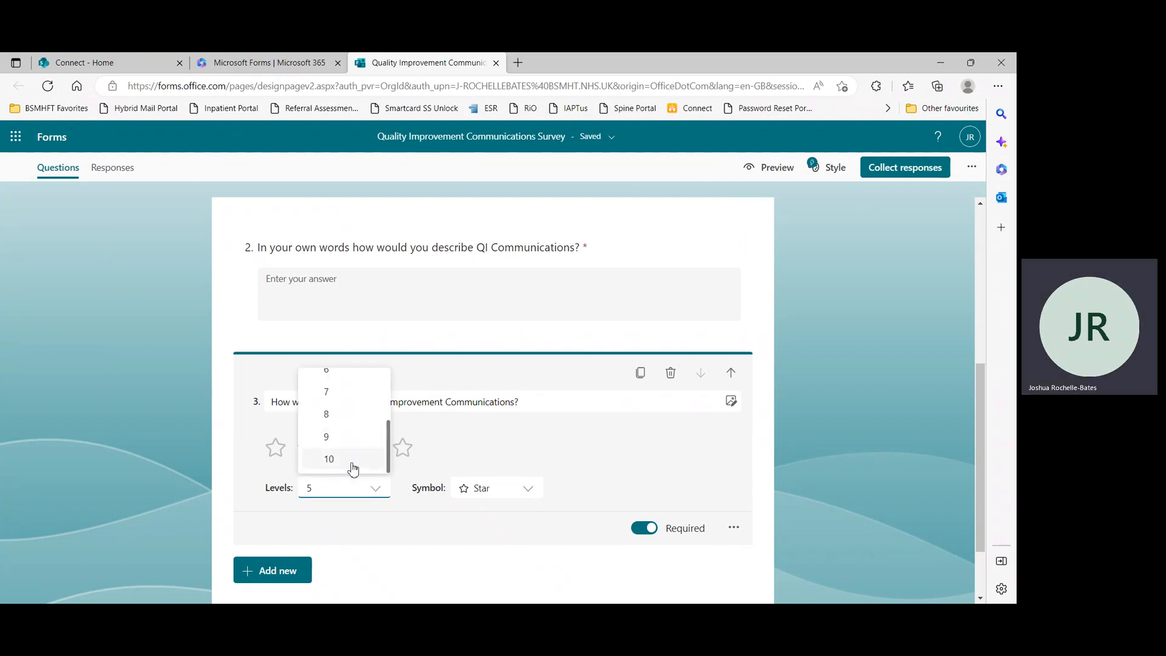
left_click(354, 462)
left_click(523, 496)
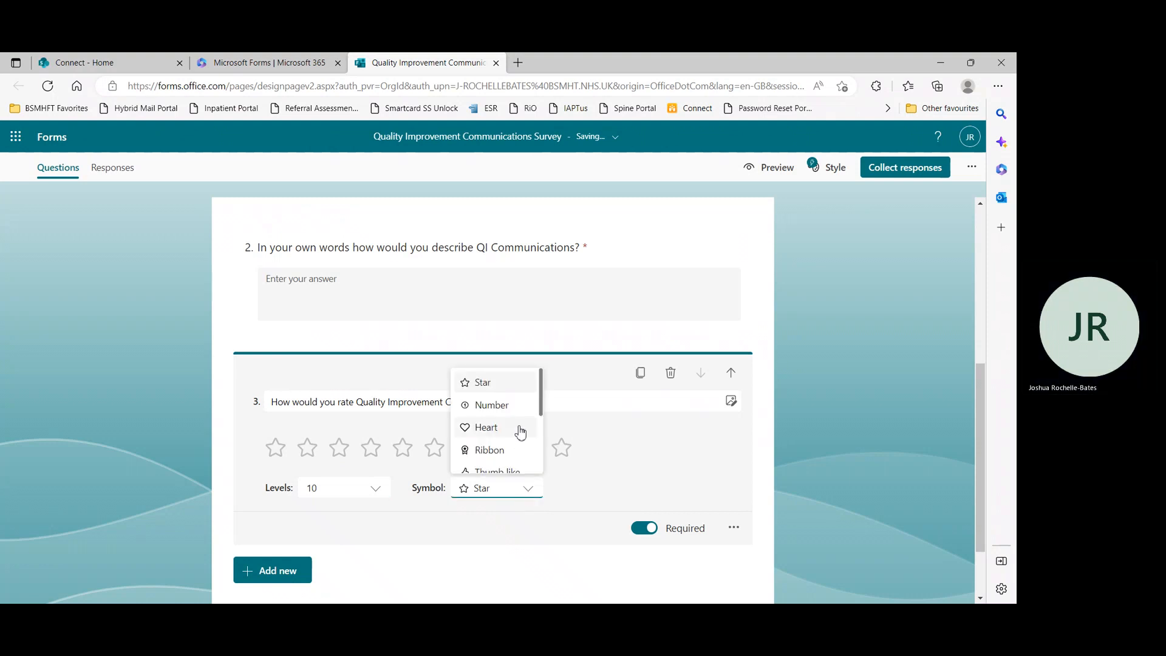
scroll(518, 432, "down", 2)
scroll(510, 447, "down", 1)
scroll(509, 449, "up", 3)
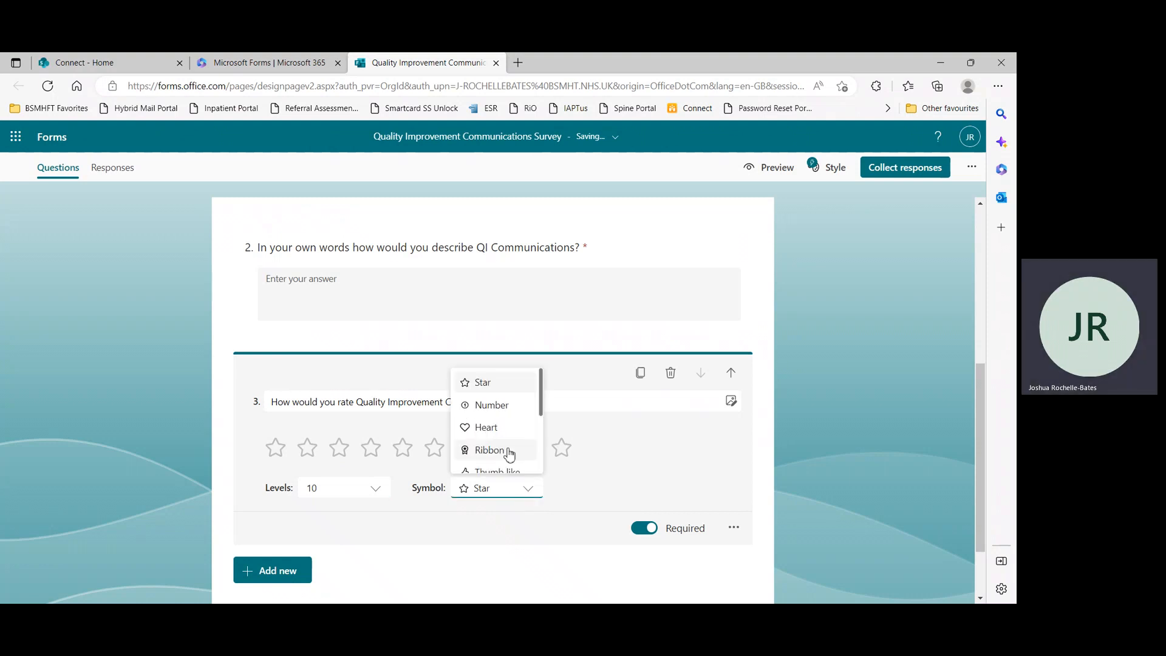
scroll(495, 419, "down", 2)
scroll(494, 428, "up", 2)
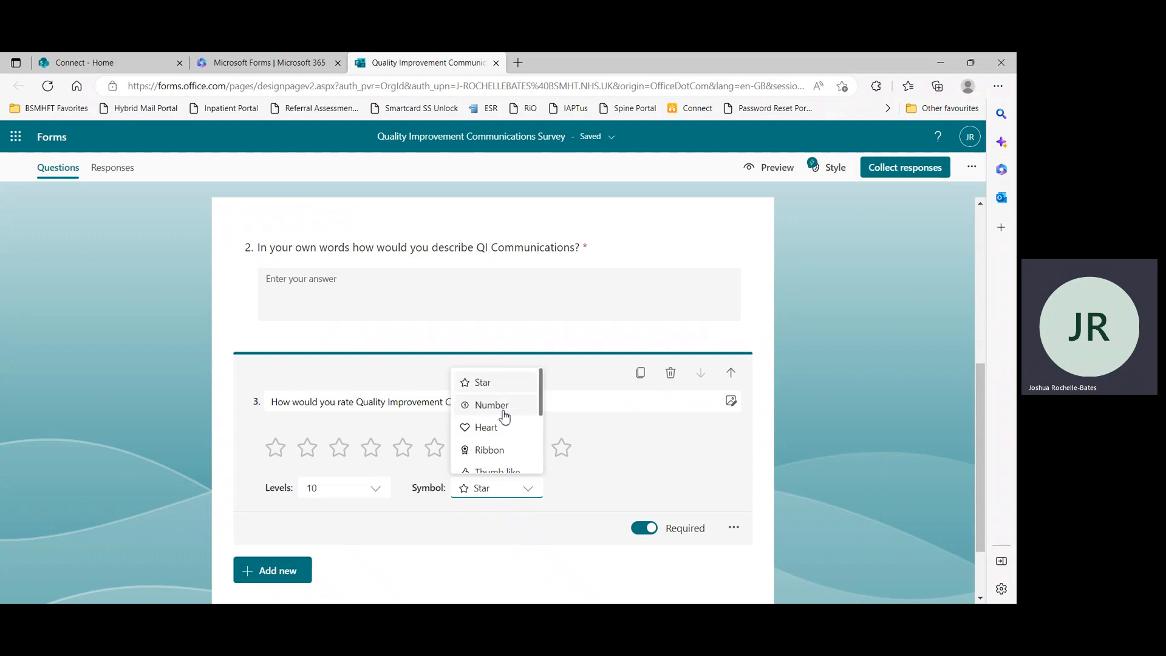
left_click(494, 425)
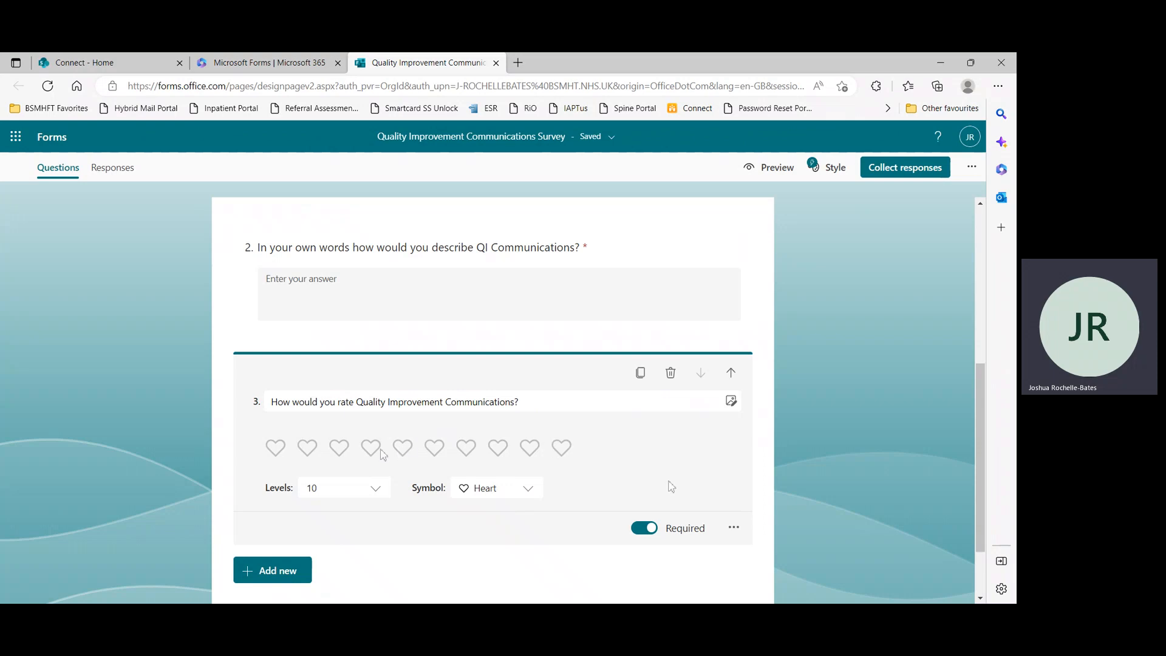
Add a Date question titled "What would be the ideal date for a yearly QI mega newsletter?"
scroll(675, 474, "down", 1)
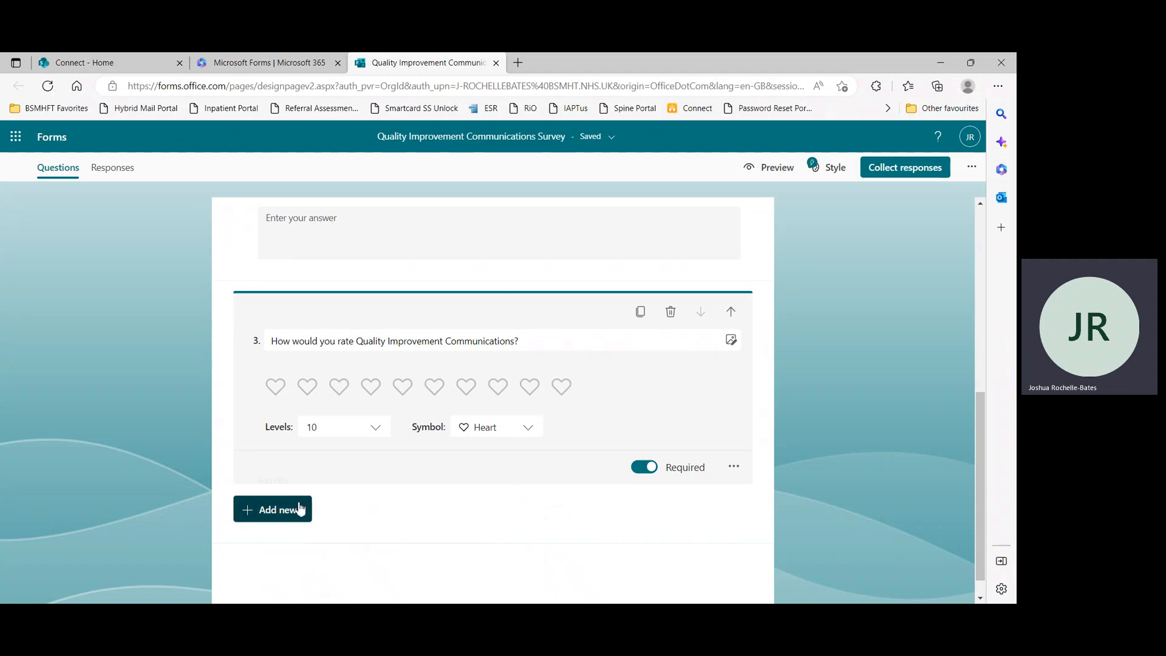
scroll(536, 448, "up", 1)
scroll(535, 448, "down", 2)
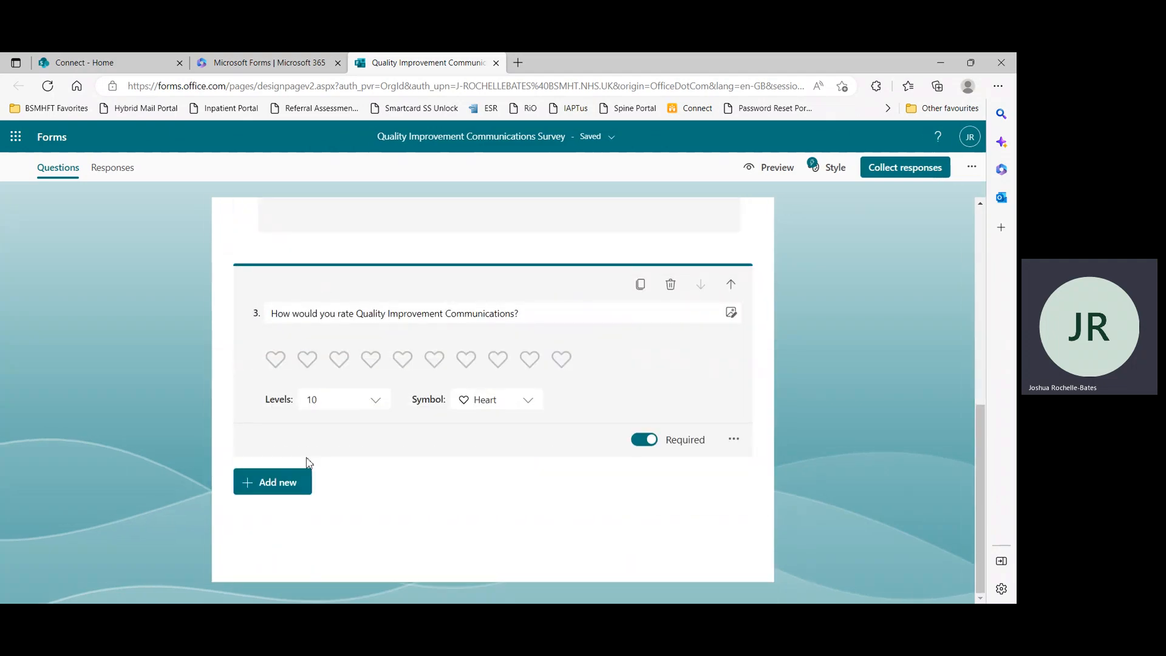
left_click(307, 480)
left_click(512, 483)
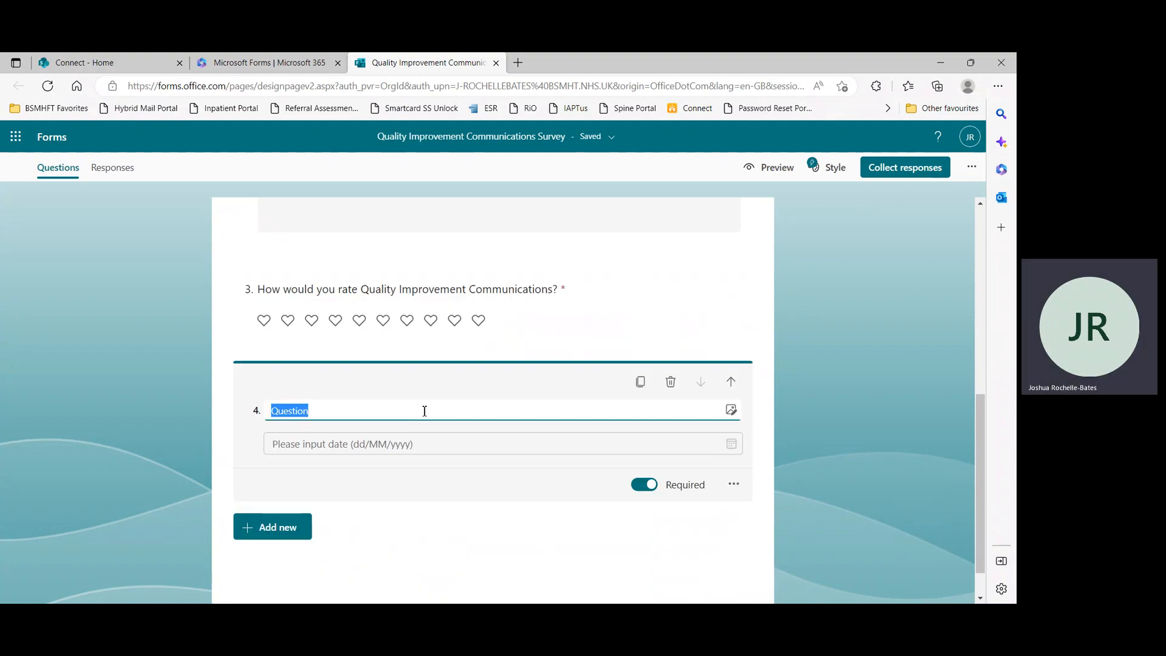
type("Wh")
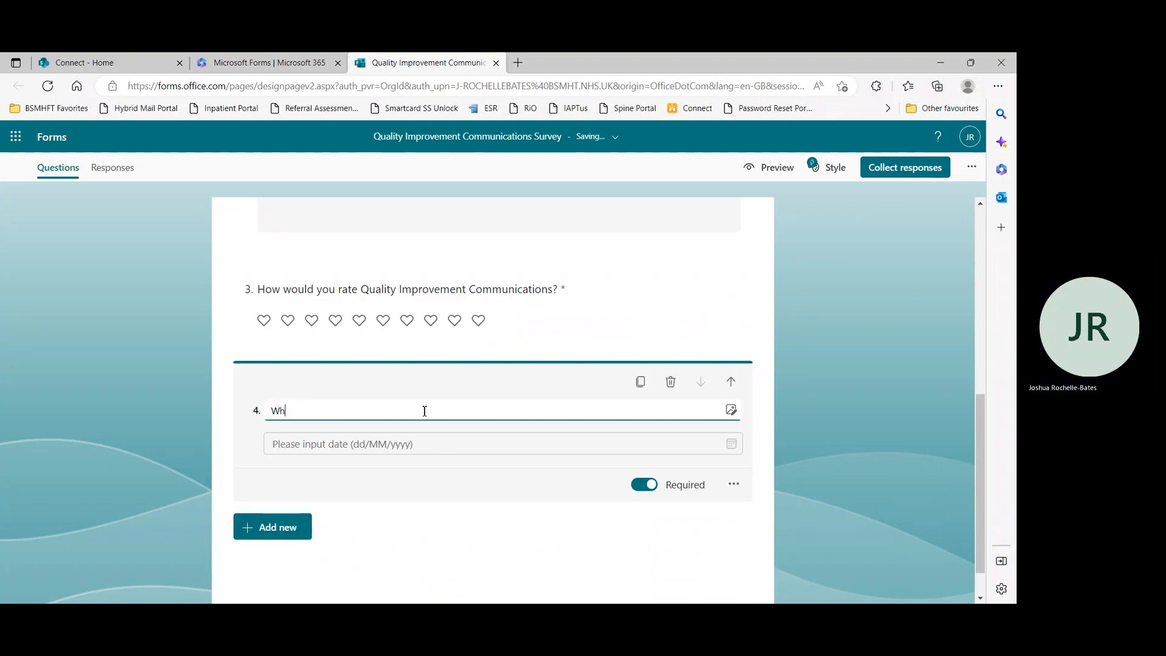
type("at would")
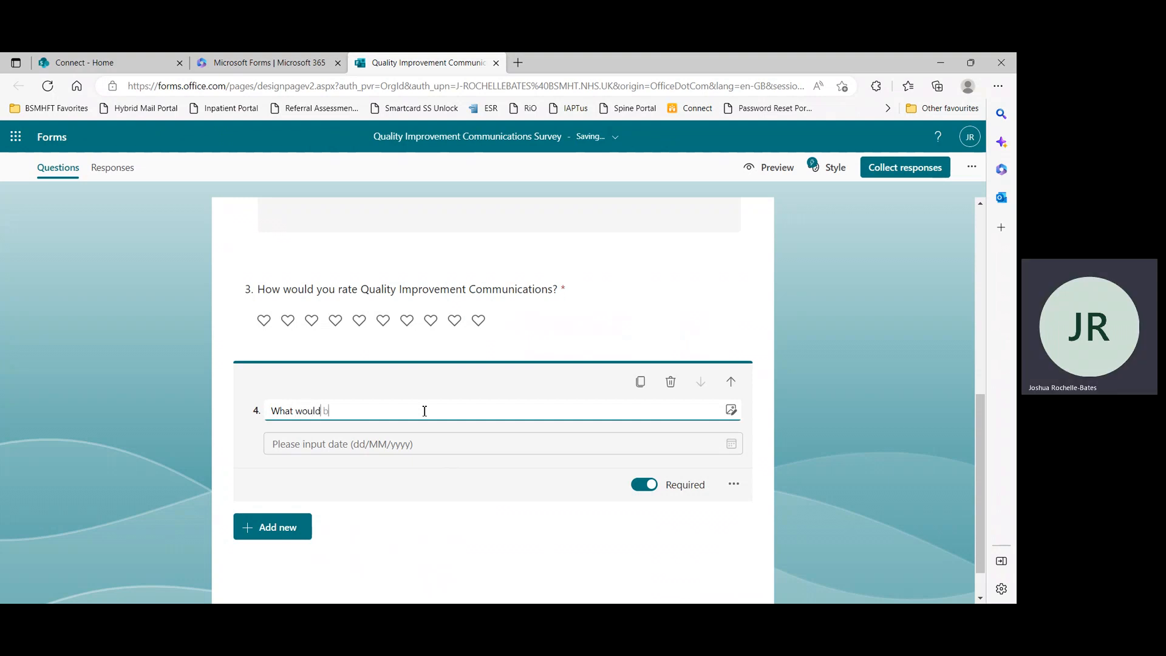
type(" be the ideal date for a yea")
type("etter?")
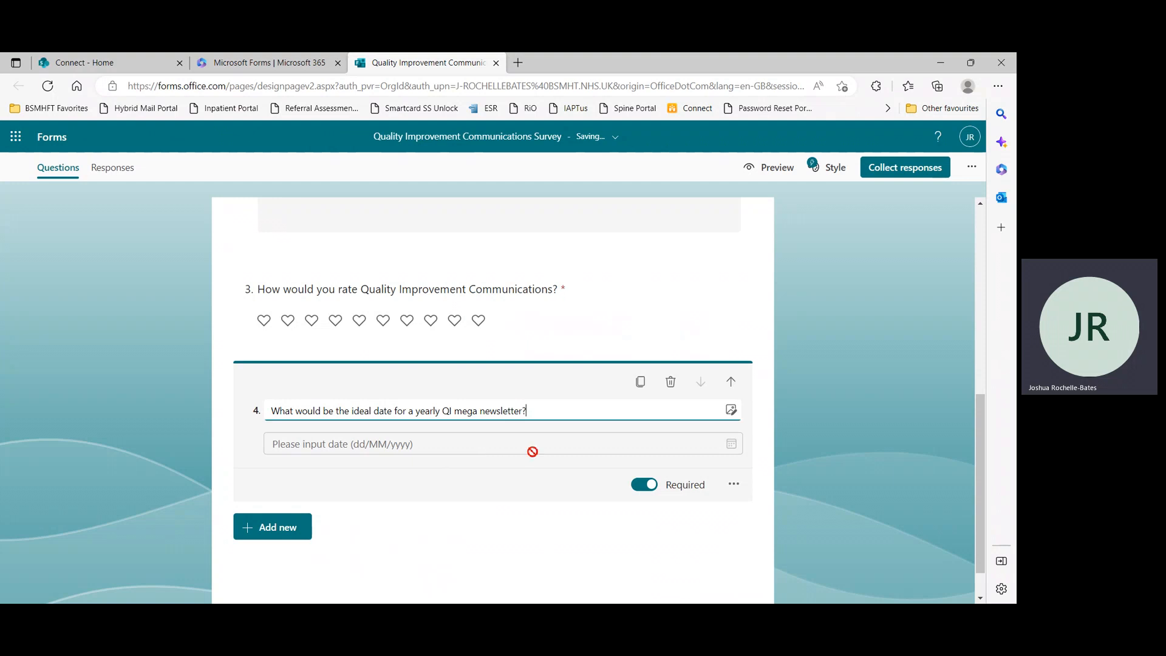
left_click(452, 450)
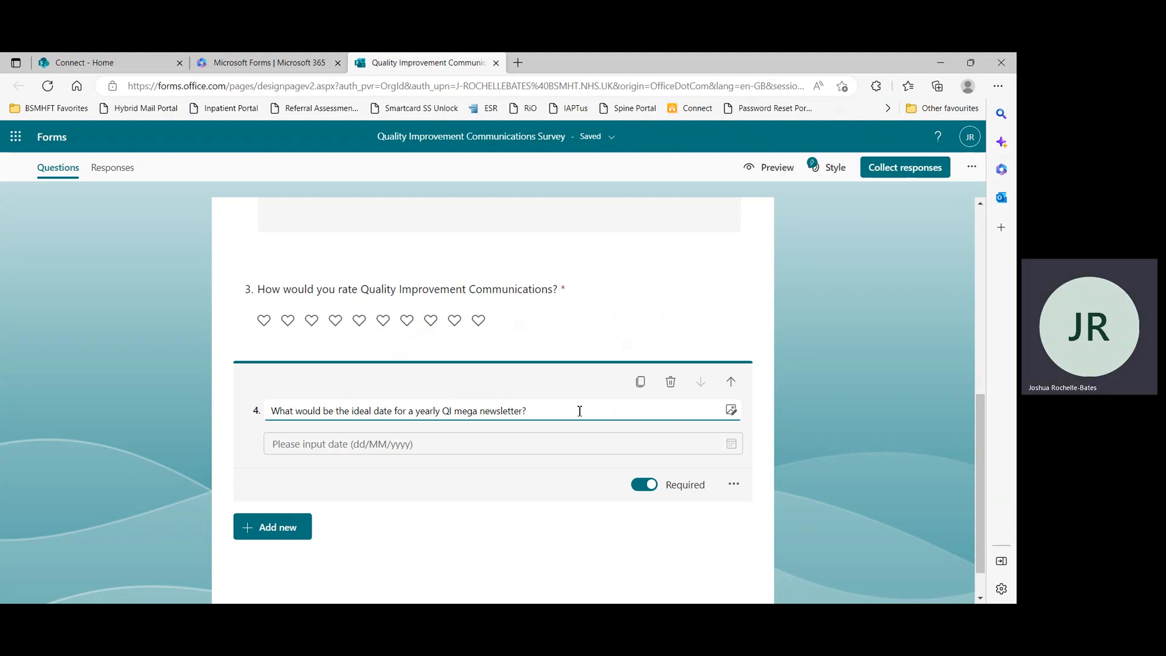
Add a Ranking question titled "How would you rank our QI Comms channels, in terms of effectiveness?"
scroll(464, 536, "down", 1)
left_click(294, 483)
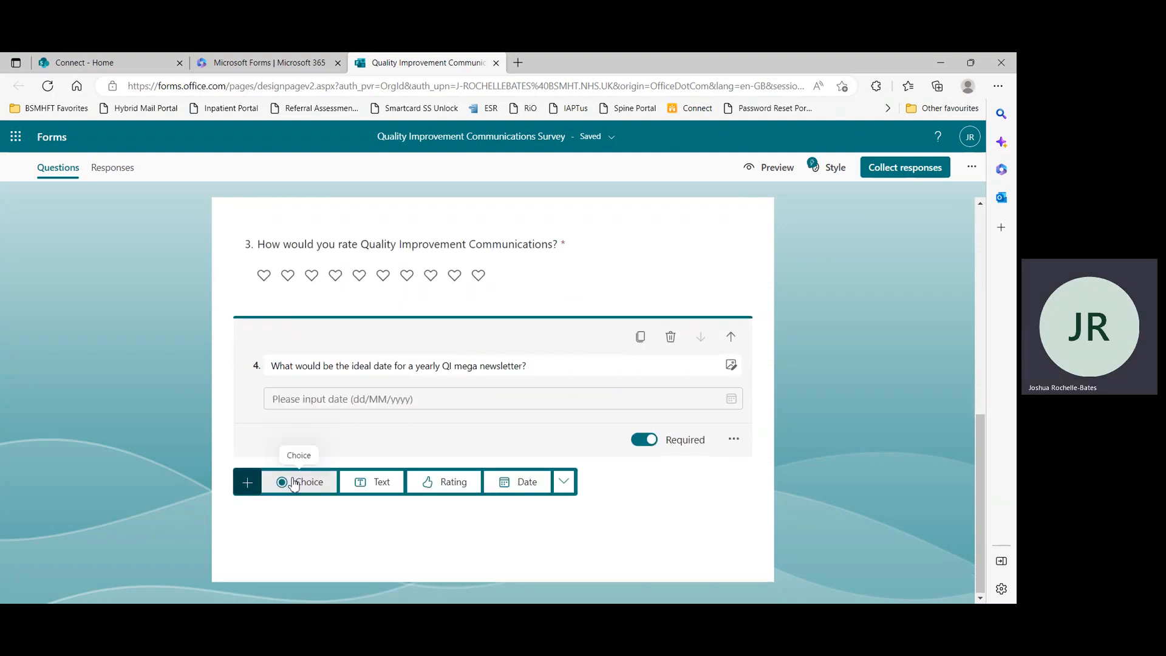
left_click(564, 482)
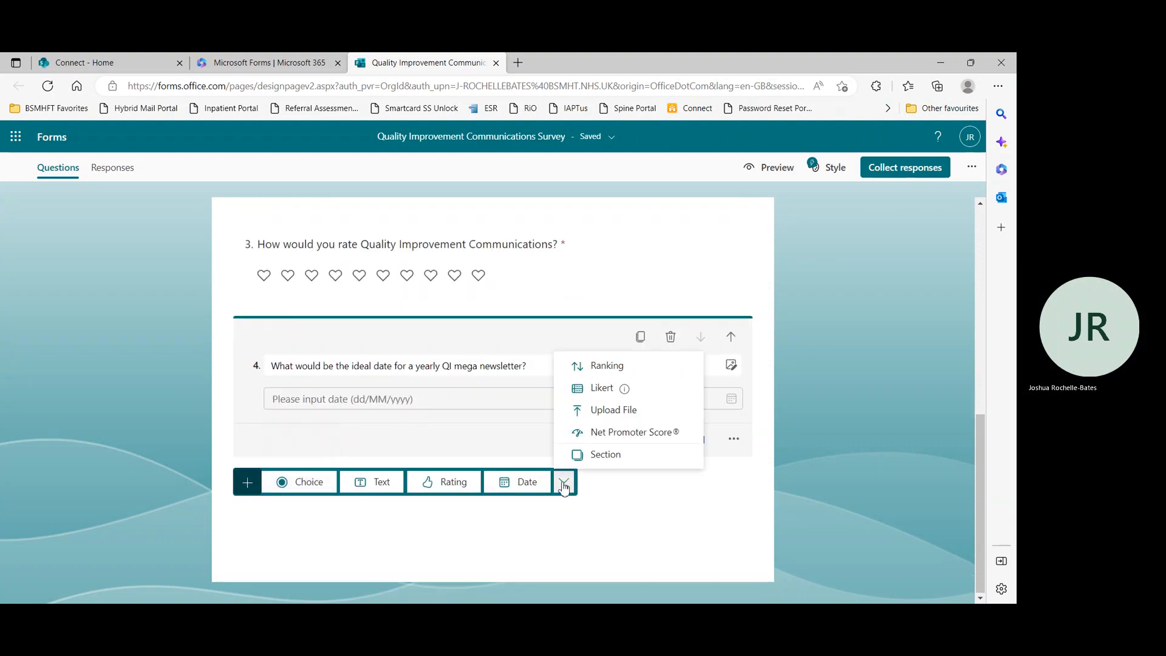
left_click(612, 368)
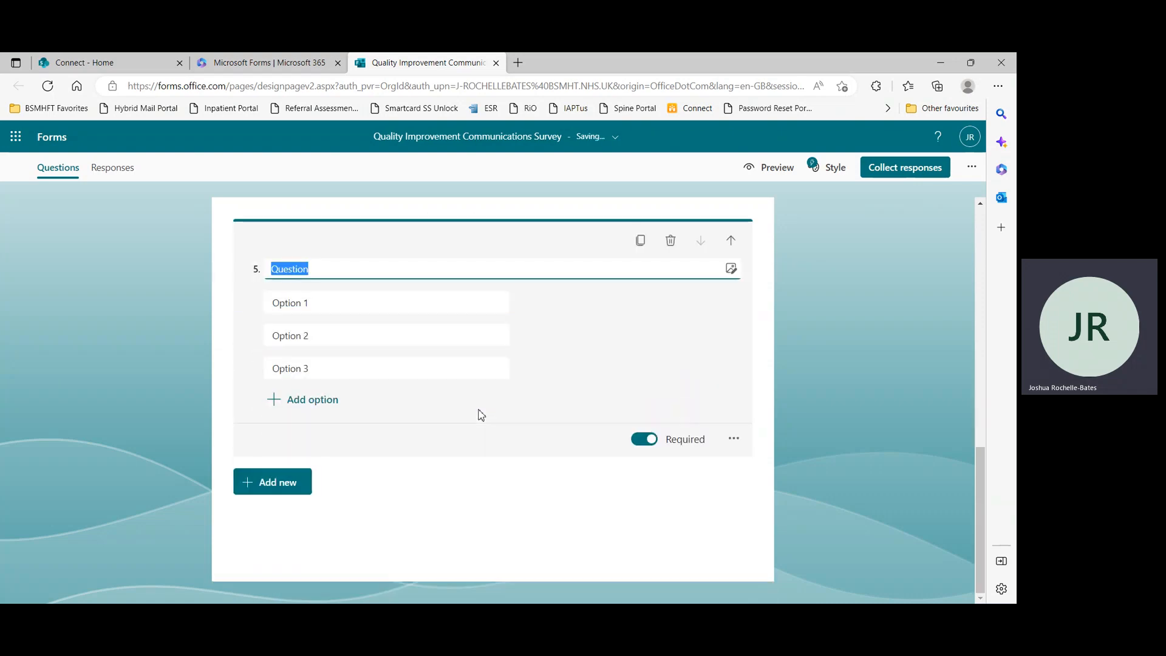
type("H")
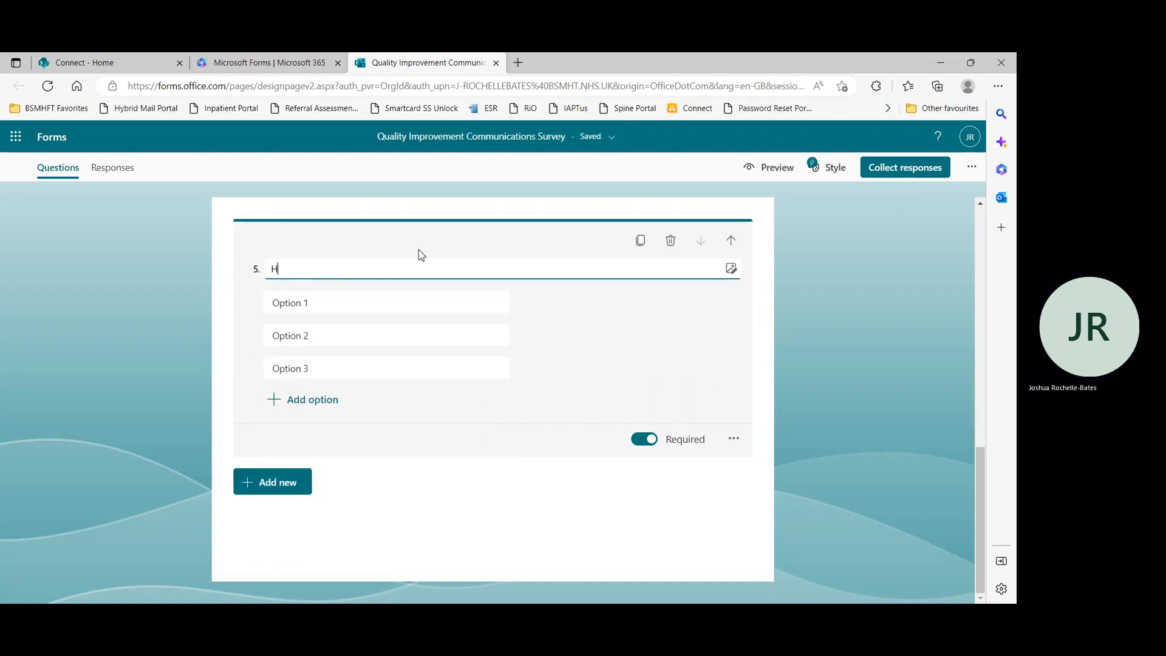
type("ow would you rate")
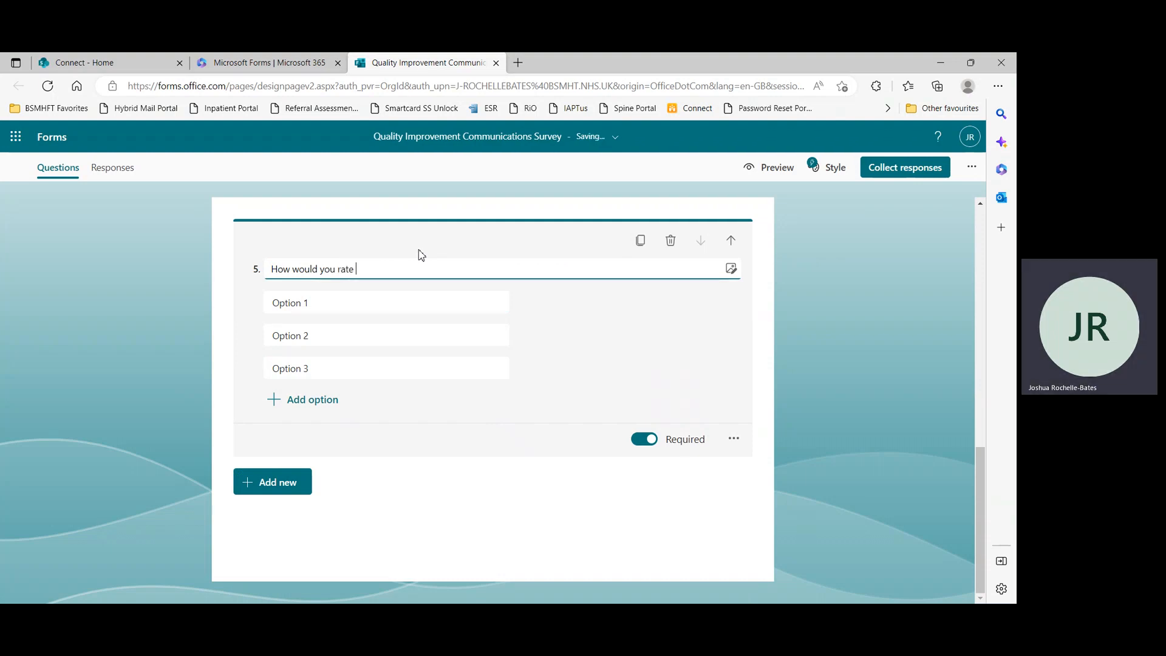
key("BackSpace")
key("BackSpace")
key("BackSpace")
type("nk")
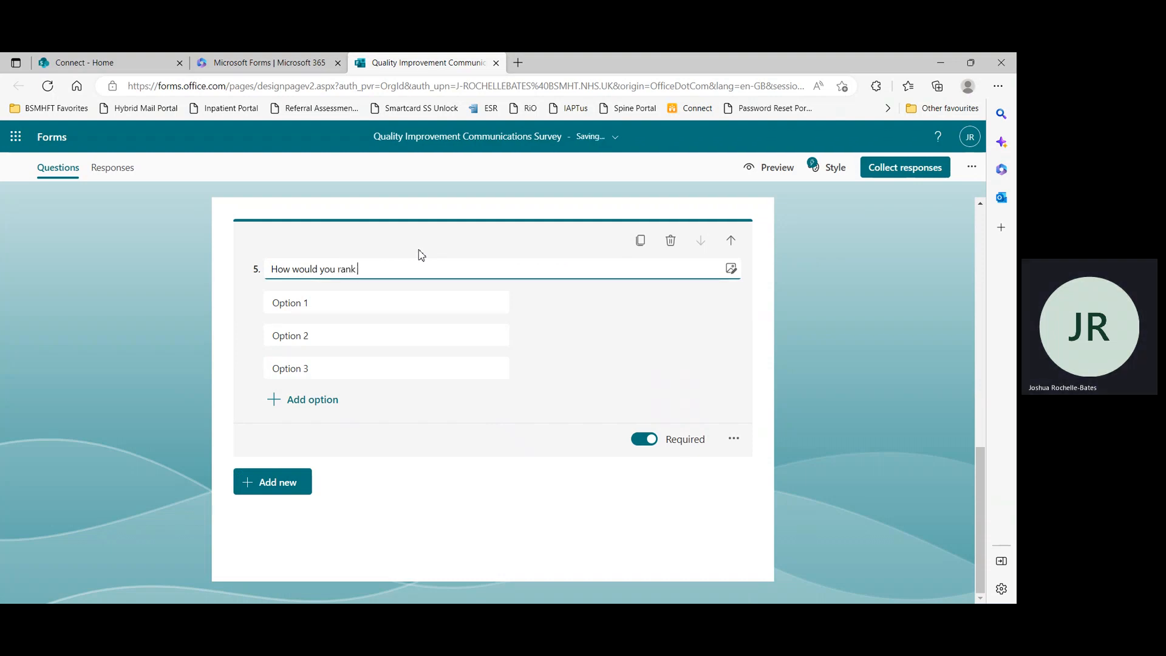
type(" our QI Com")
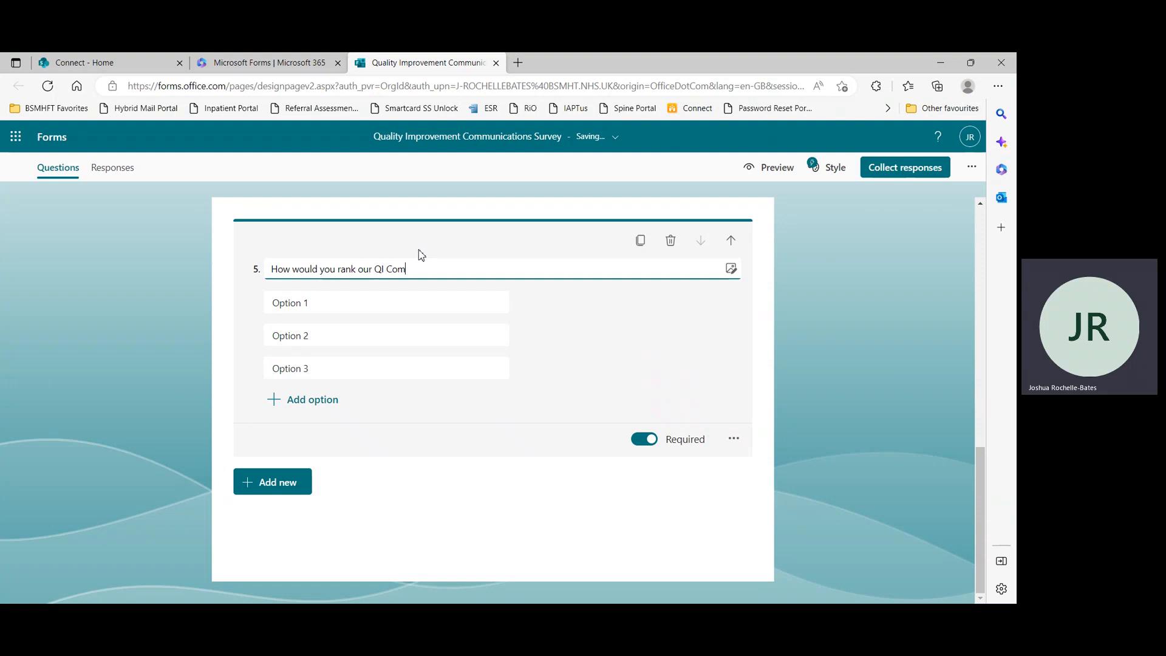
type("ms channels")
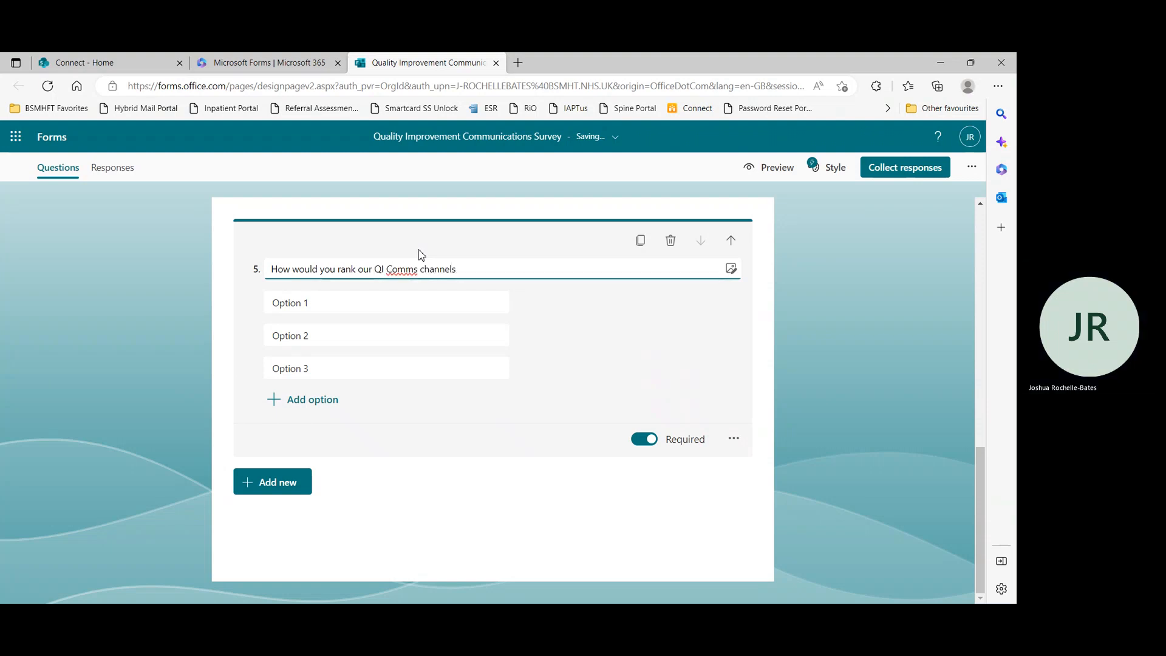
type(", in terms ")
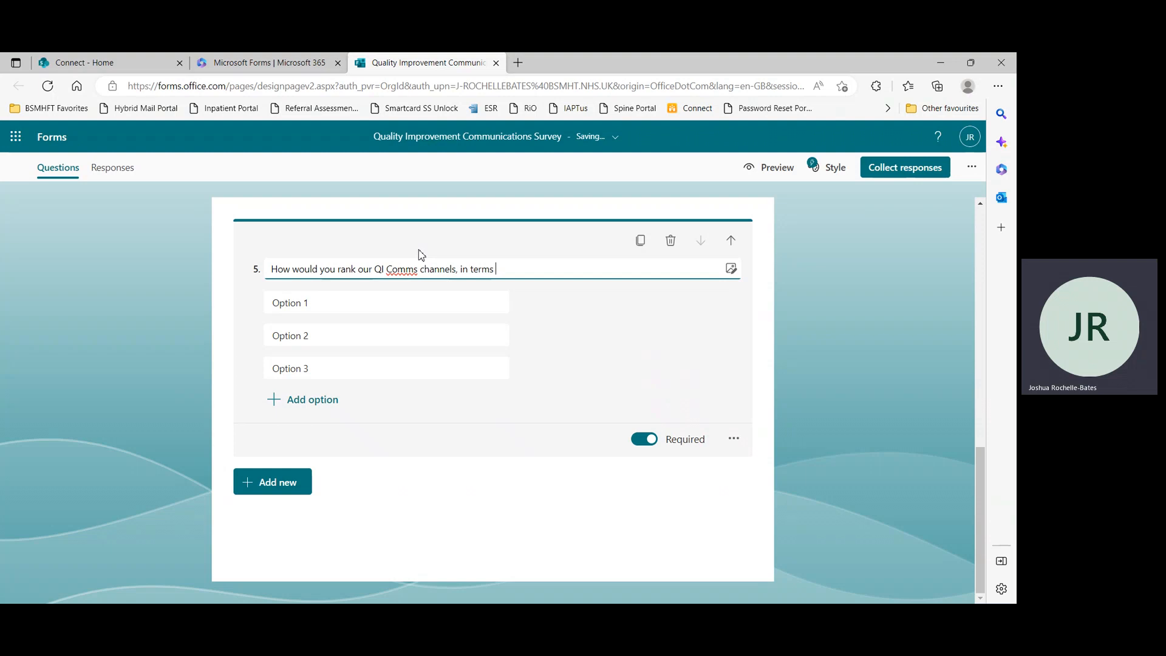
type("of effectives")
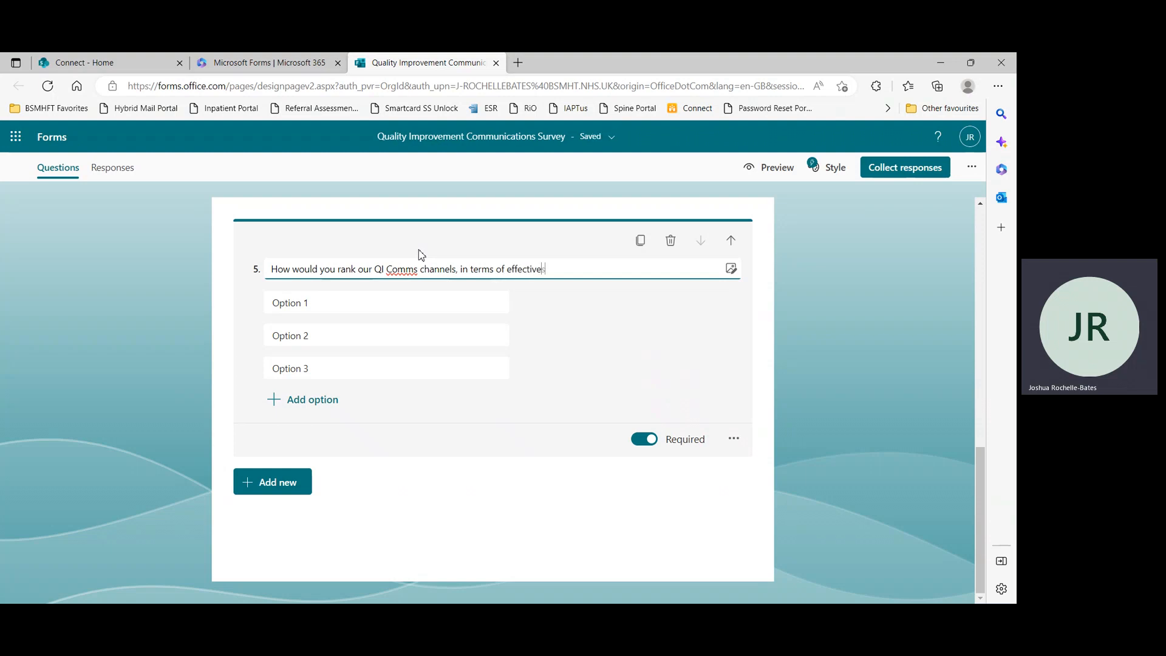
Set the ranking items to Social Media, Newsletter and Email
left_click(363, 303)
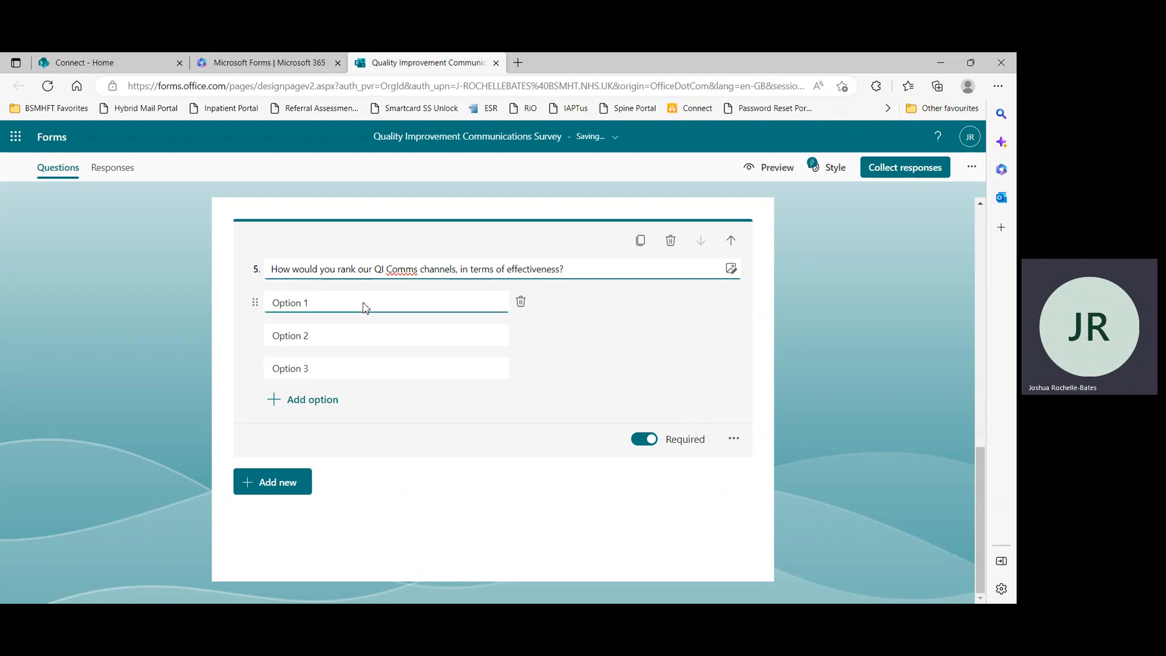
type("Soc")
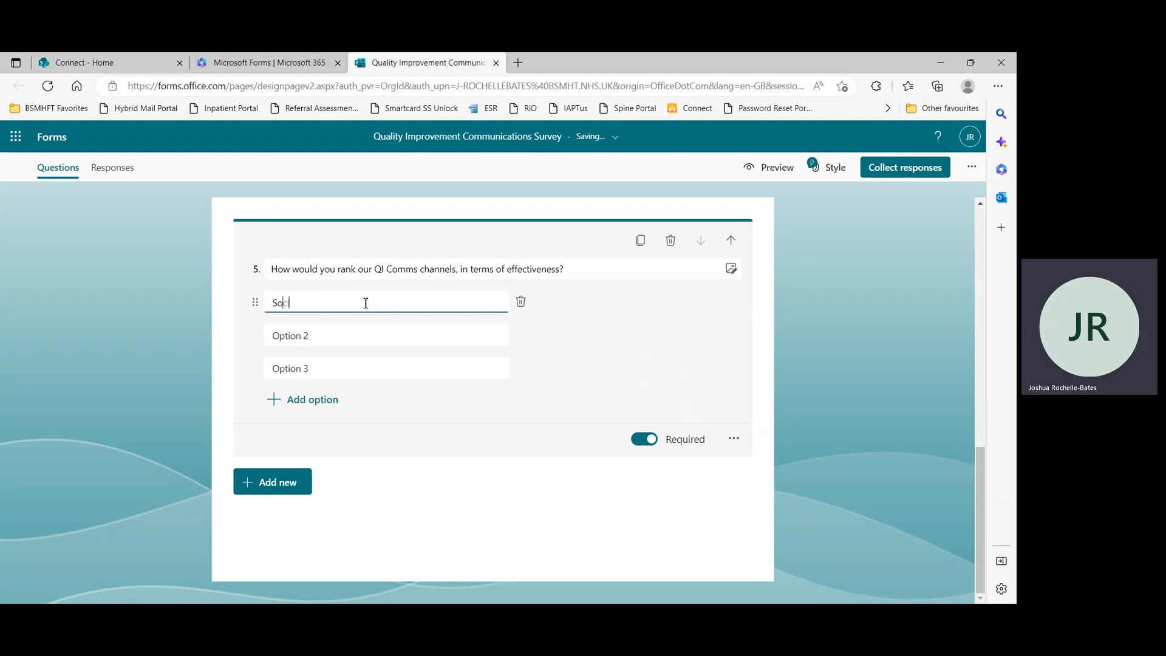
type("ial Media")
left_click(323, 334)
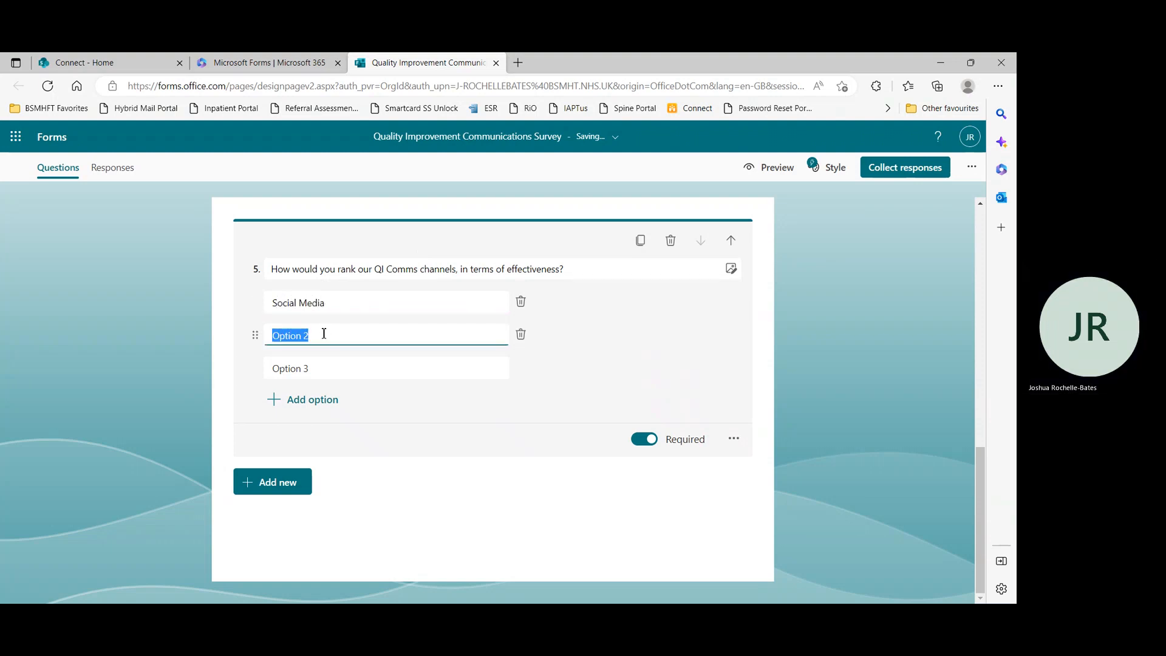
type("Newsletter")
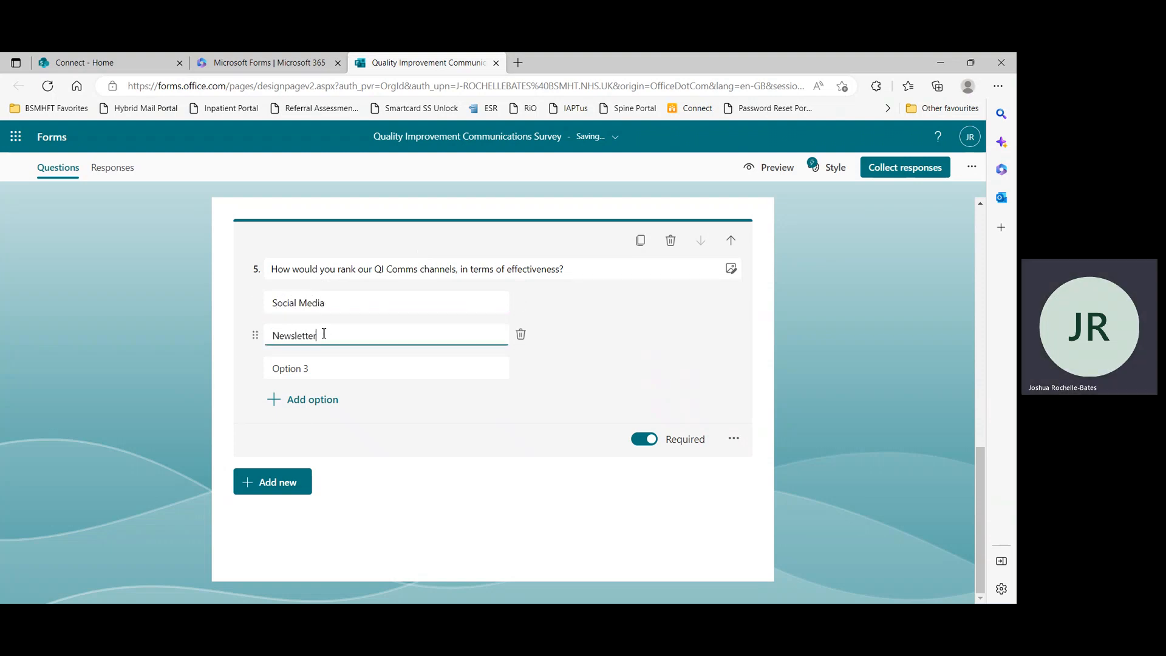
left_click(346, 371)
type("Email")
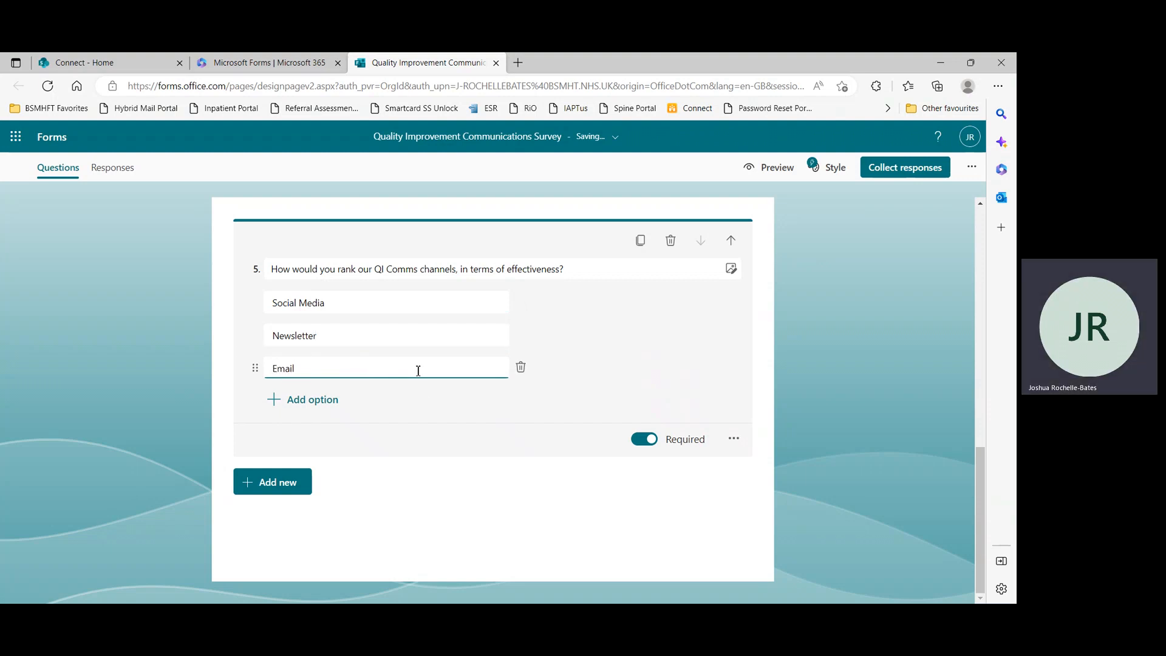
mouse_move(256, 369)
left_mouse_down()
mouse_move(261, 327)
mouse_move(255, 367)
left_mouse_up()
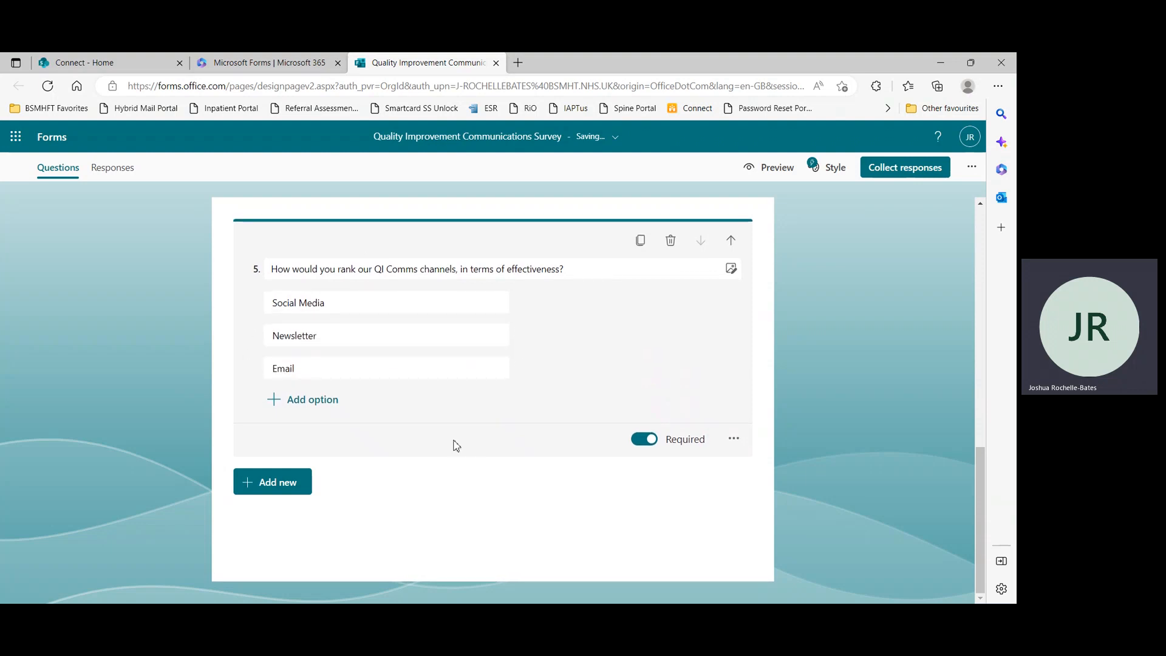
Add a Likert question titled "How effective do you feel these channels of communication are?" using all suggested effectiveness options
left_click(307, 481)
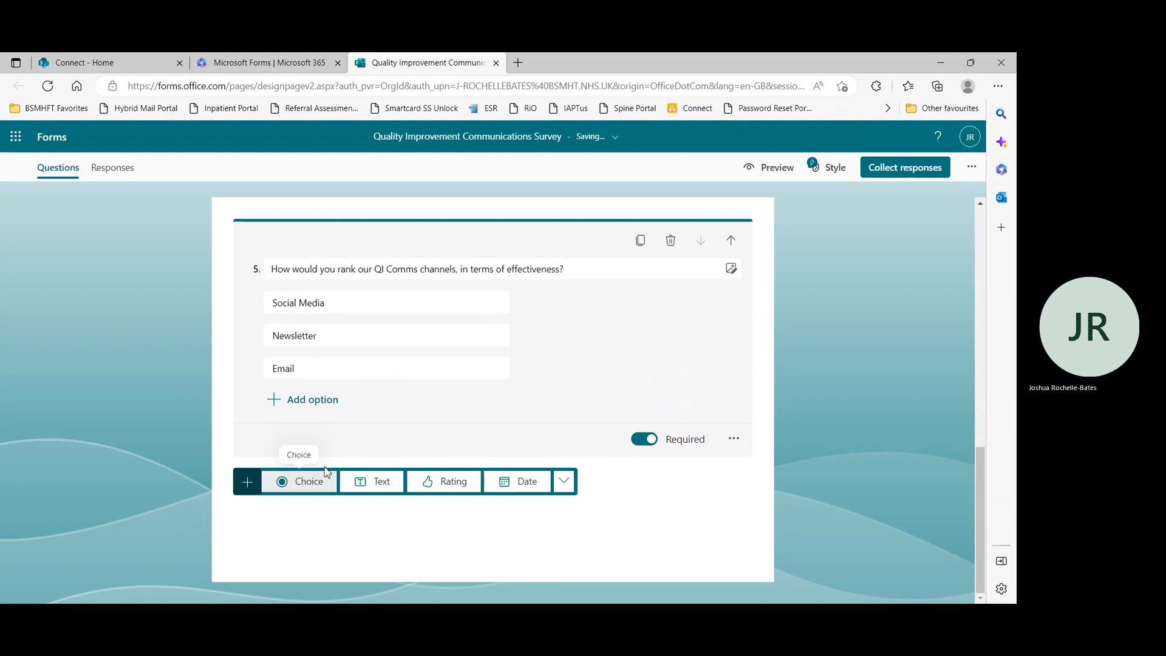
left_click(565, 481)
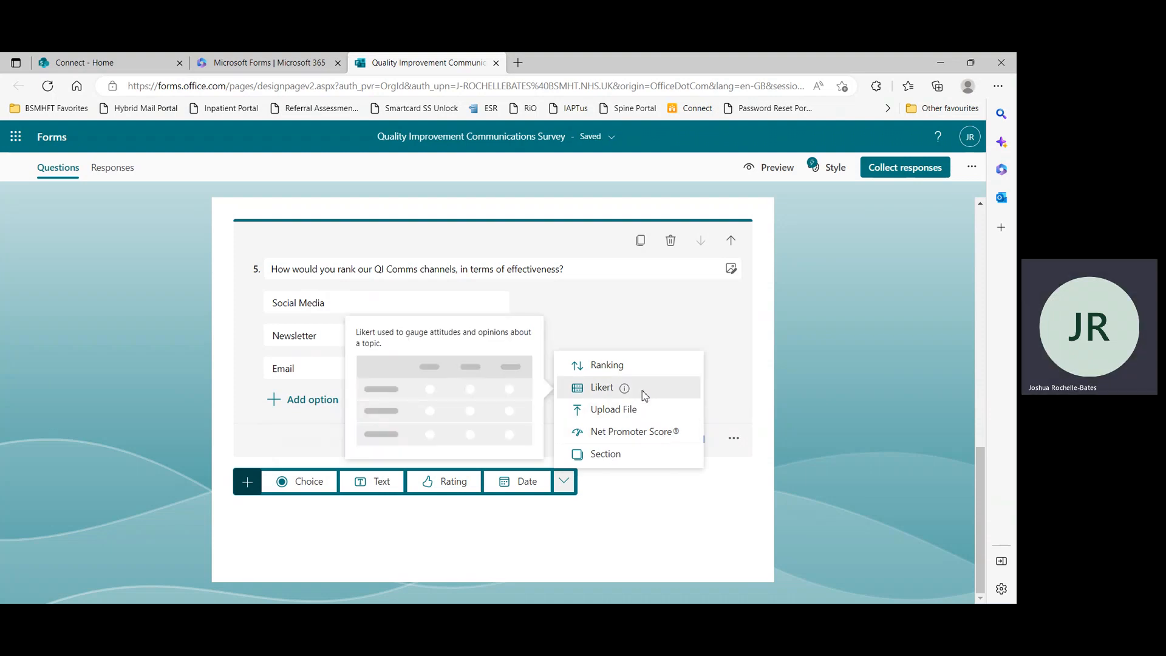
left_click(643, 394)
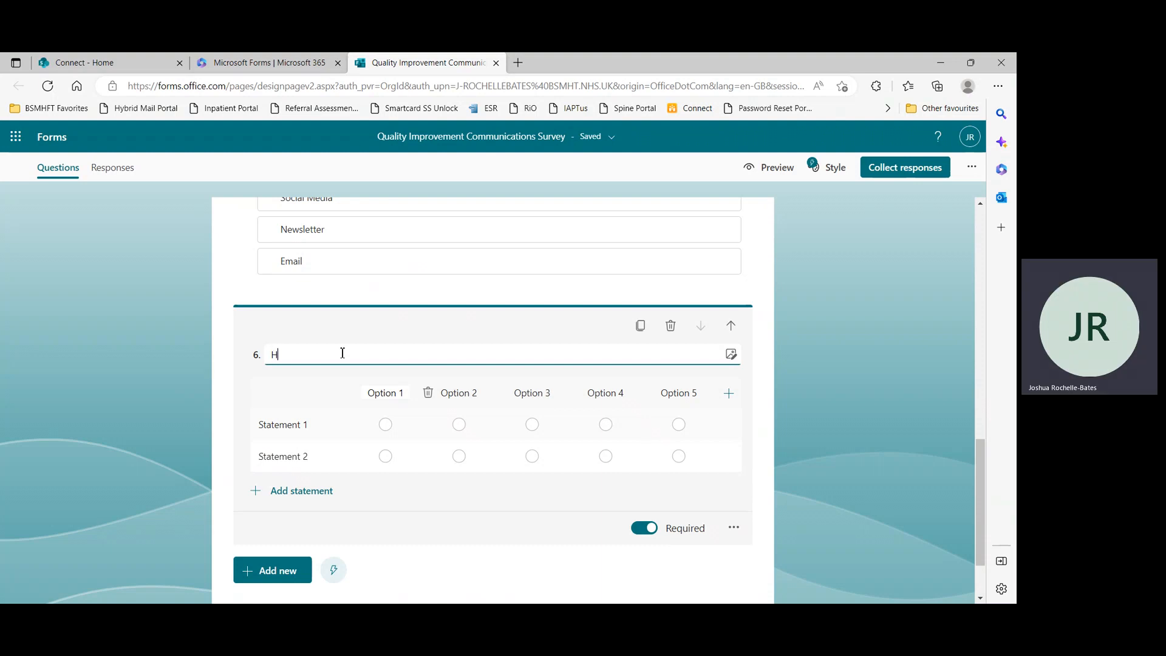
type("How effective ")
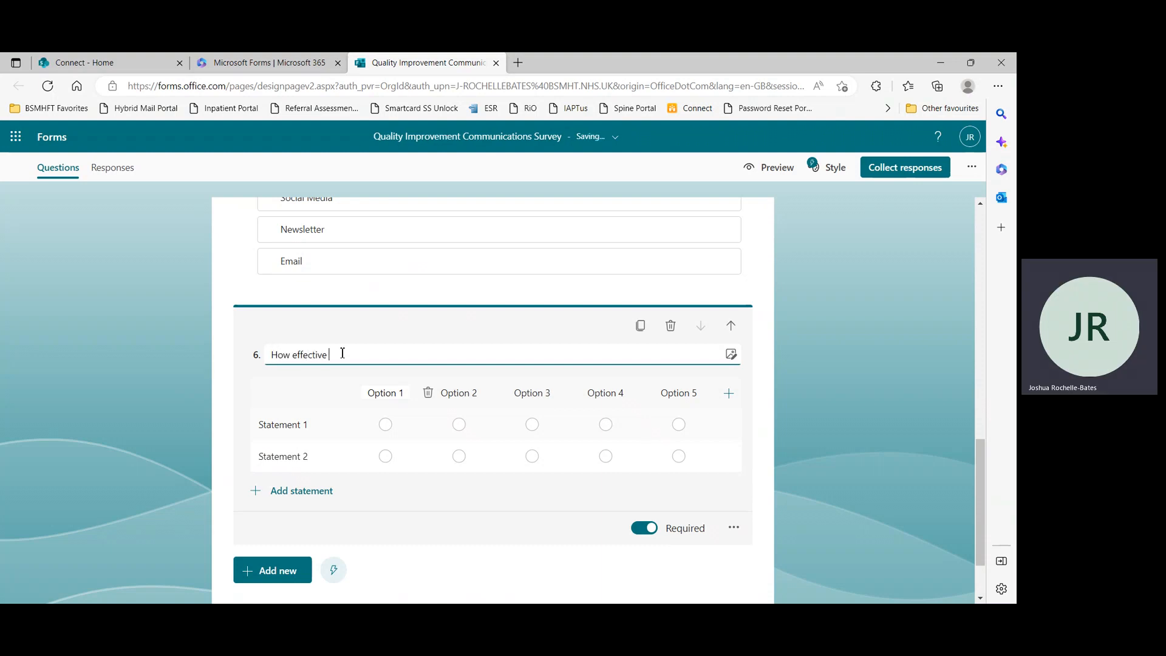
type("do you feel these channels of c")
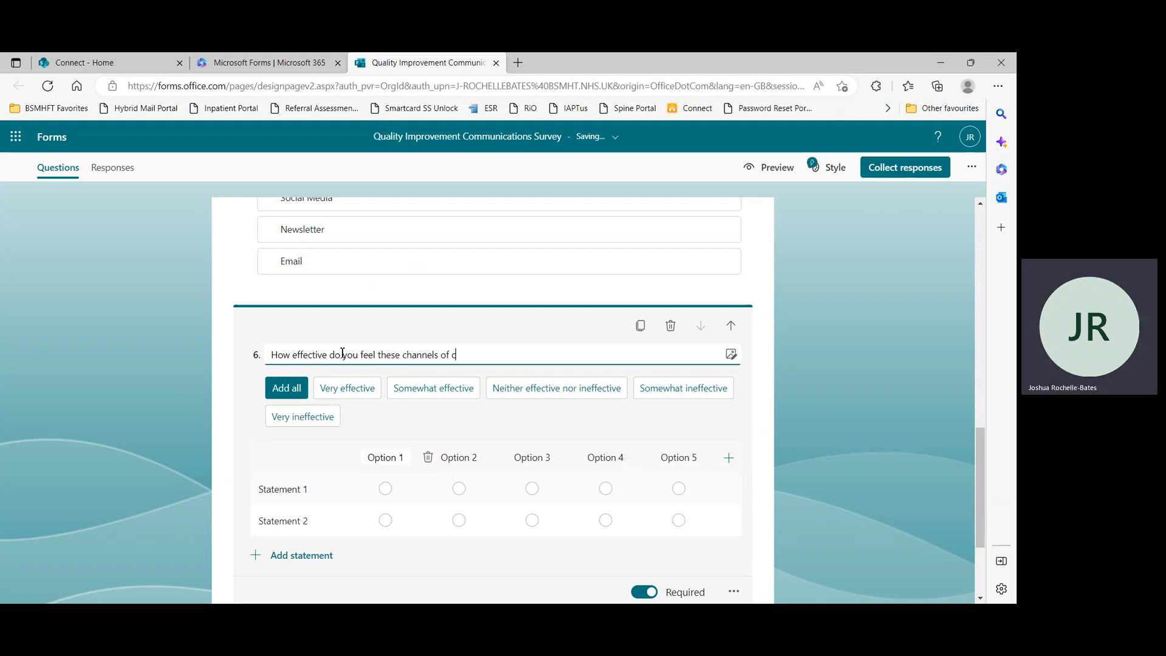
type("ommunication are?")
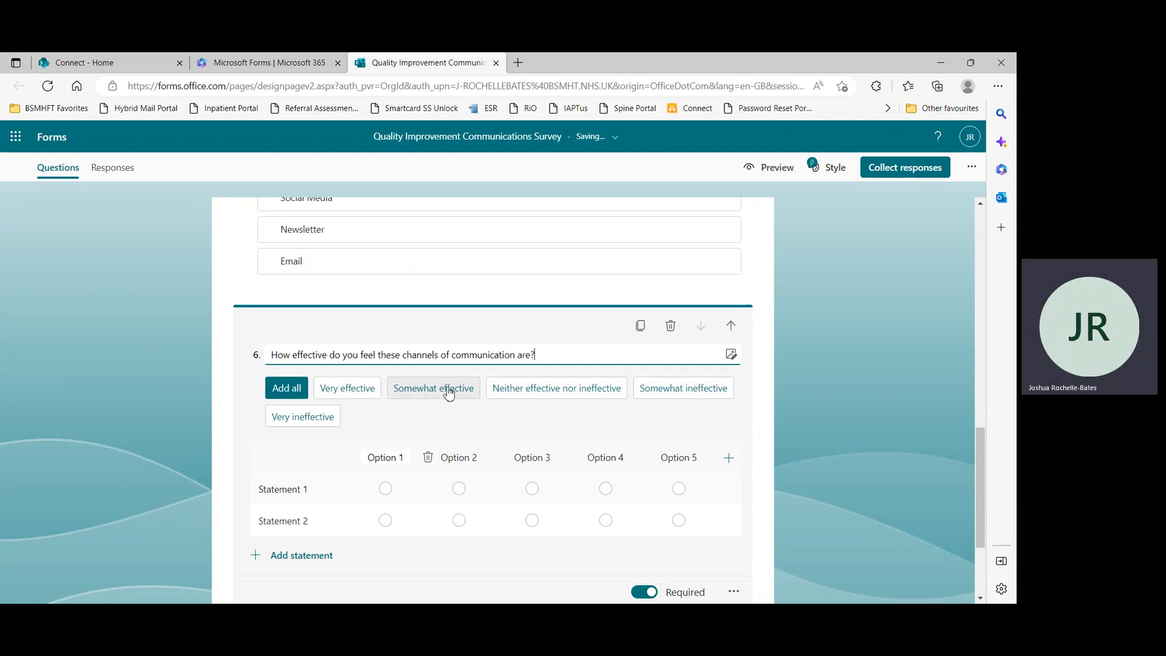
left_click(272, 388)
Set the Likert statements to Email, Newsletter, Social Media and Face to Face
left_click(299, 466)
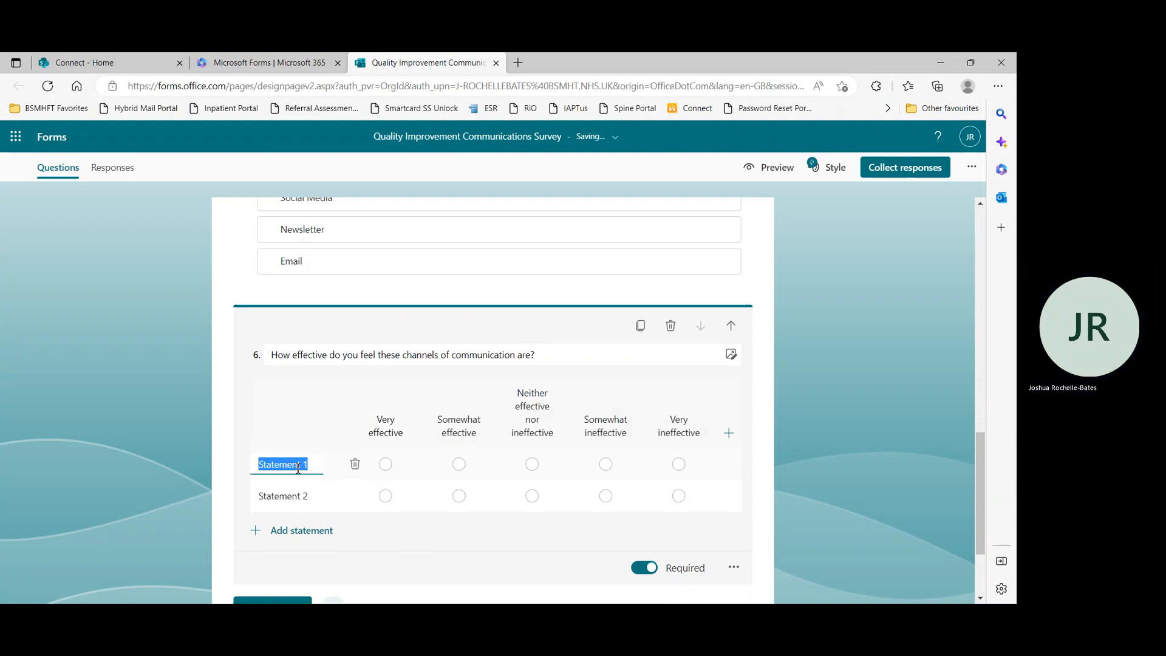
triple_click(298, 466)
type("Email")
left_click(299, 496)
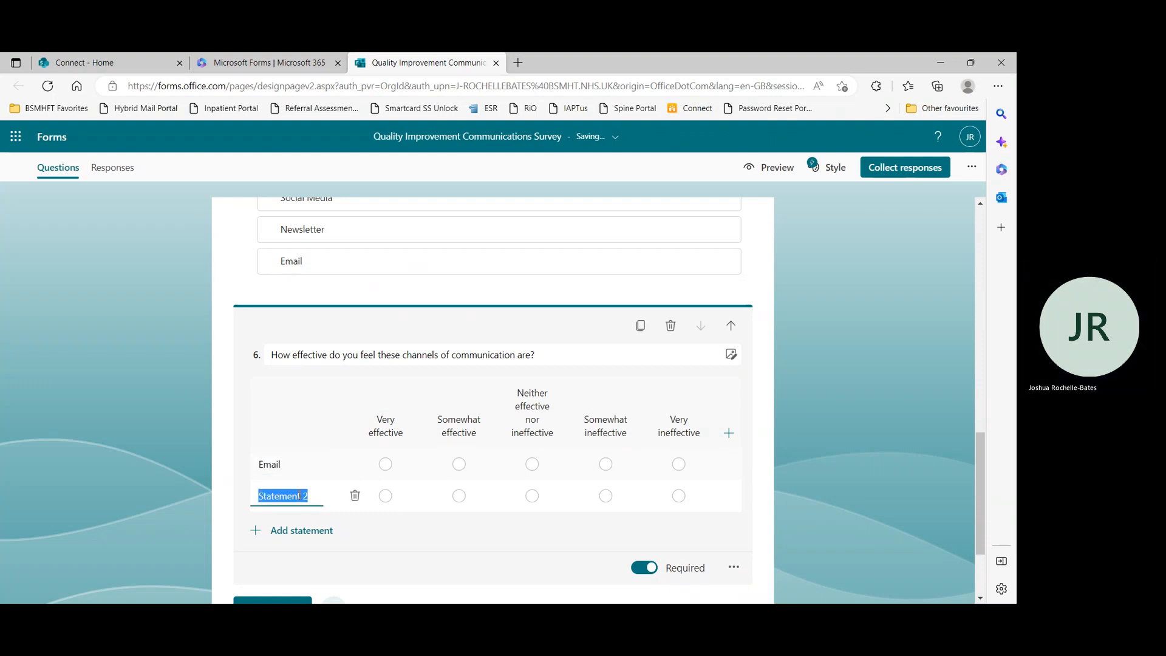
type("Newsletter")
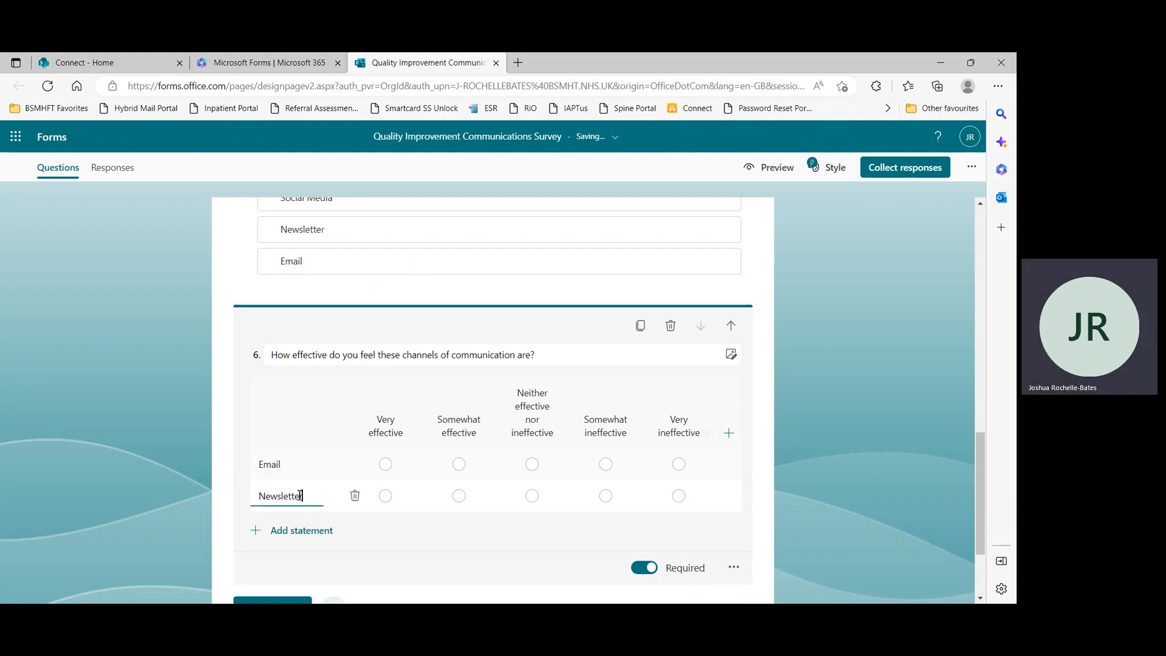
left_click(284, 531)
type("S")
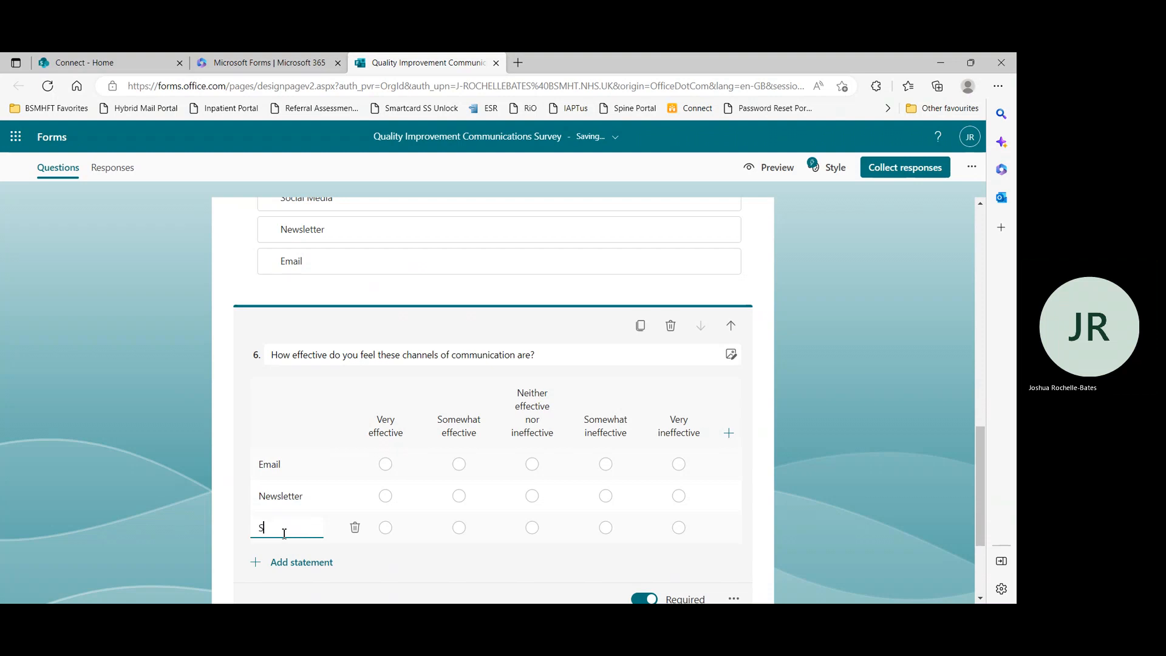
type("ocial Media")
left_click(307, 564)
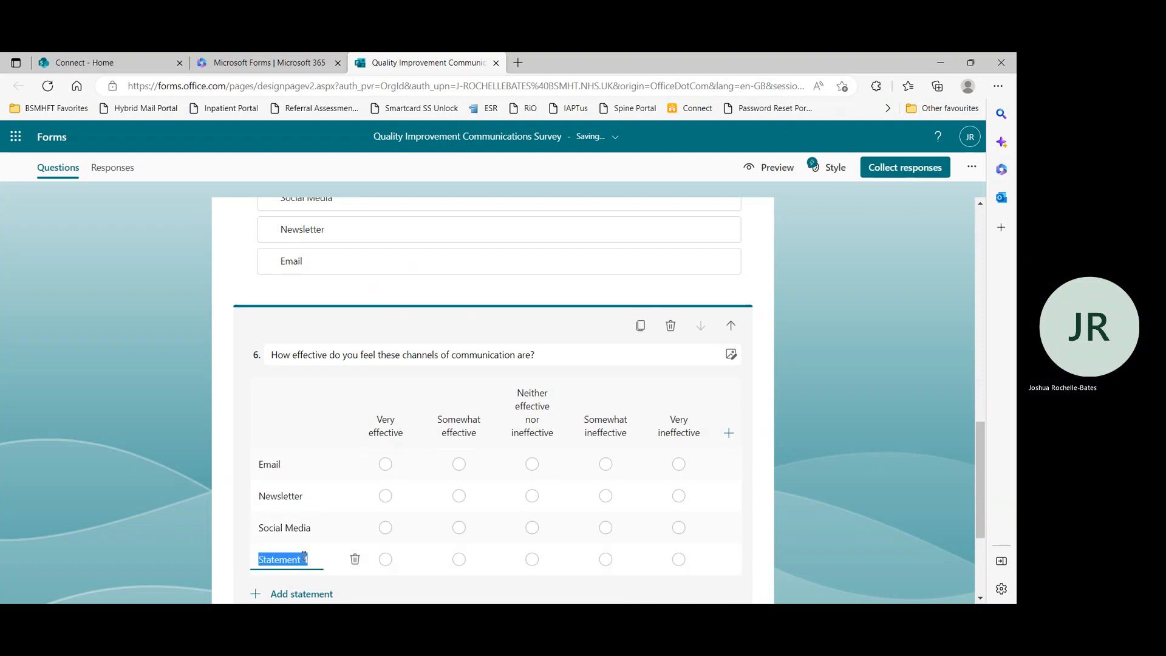
type("Face to Face")
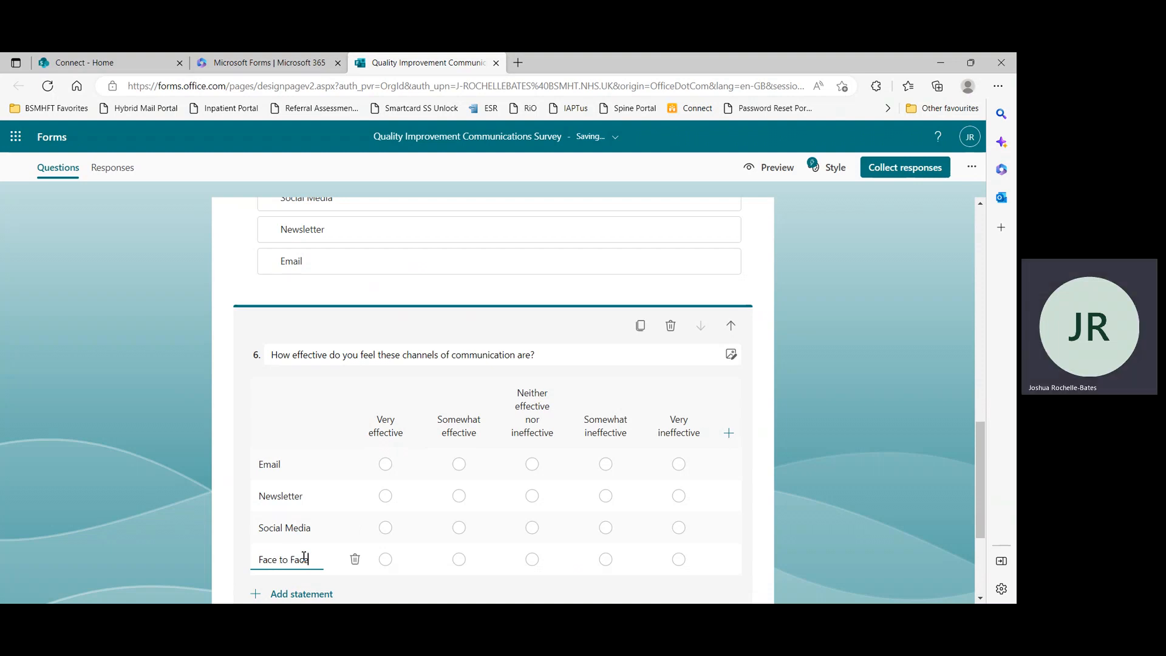
left_click(763, 476)
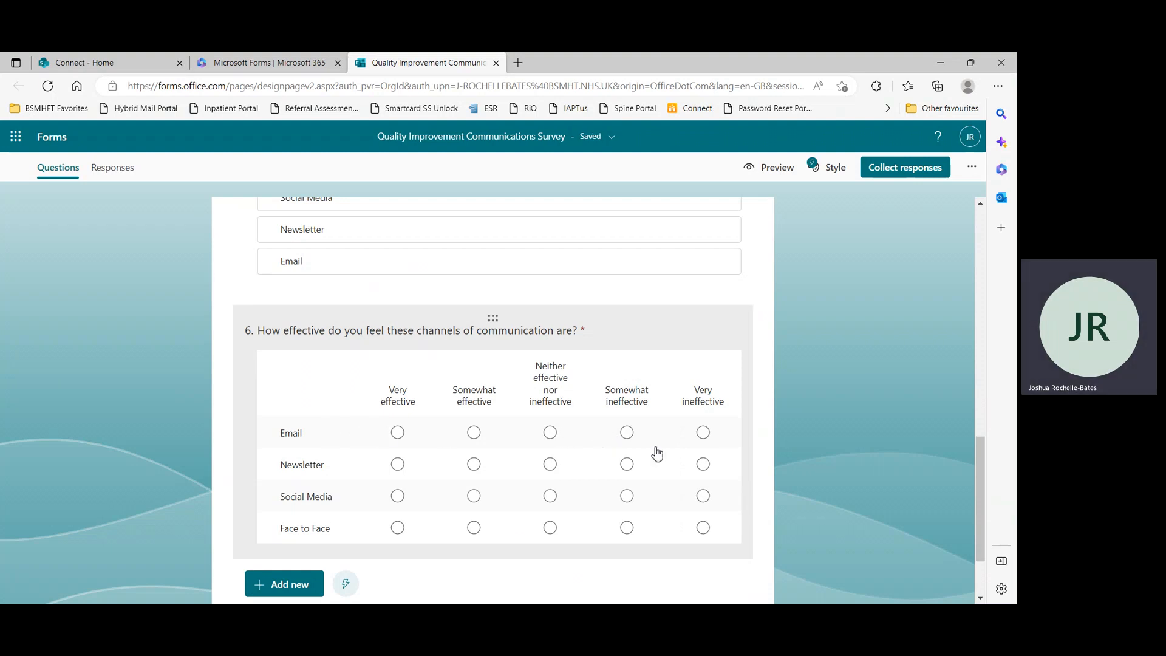
Add a Net Promoter Score question titled "How likely would you recommend the QI newsletter to a colleague?"
scroll(419, 523, "down", 2)
left_click(278, 527)
left_click(575, 523)
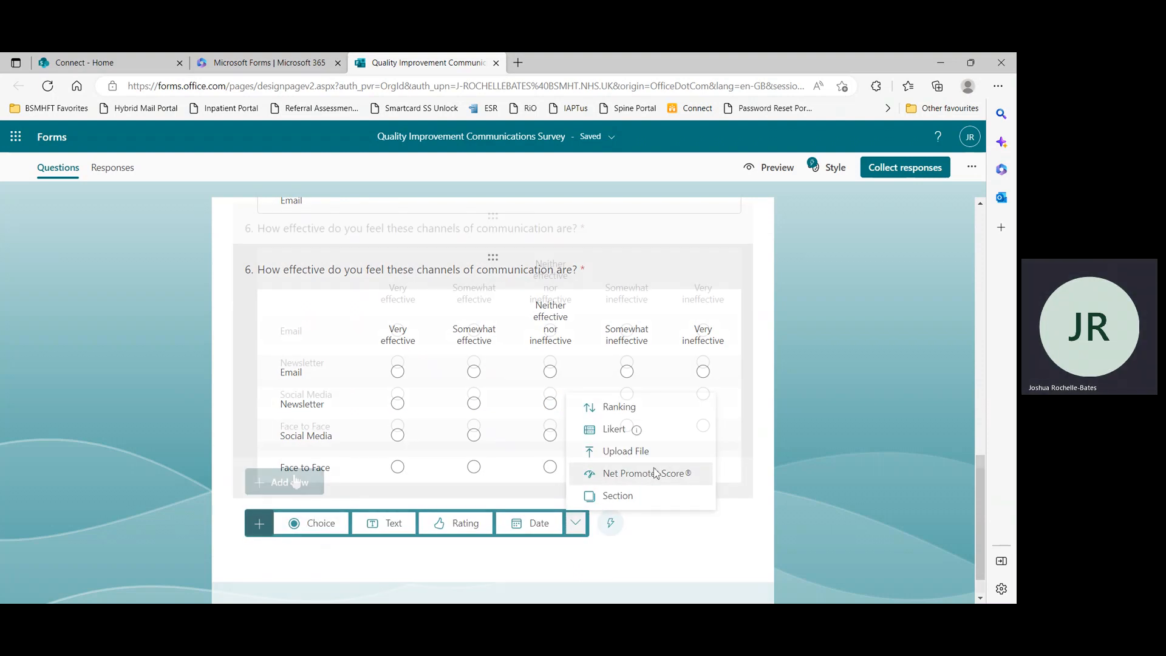
left_click(292, 481)
left_click(578, 484)
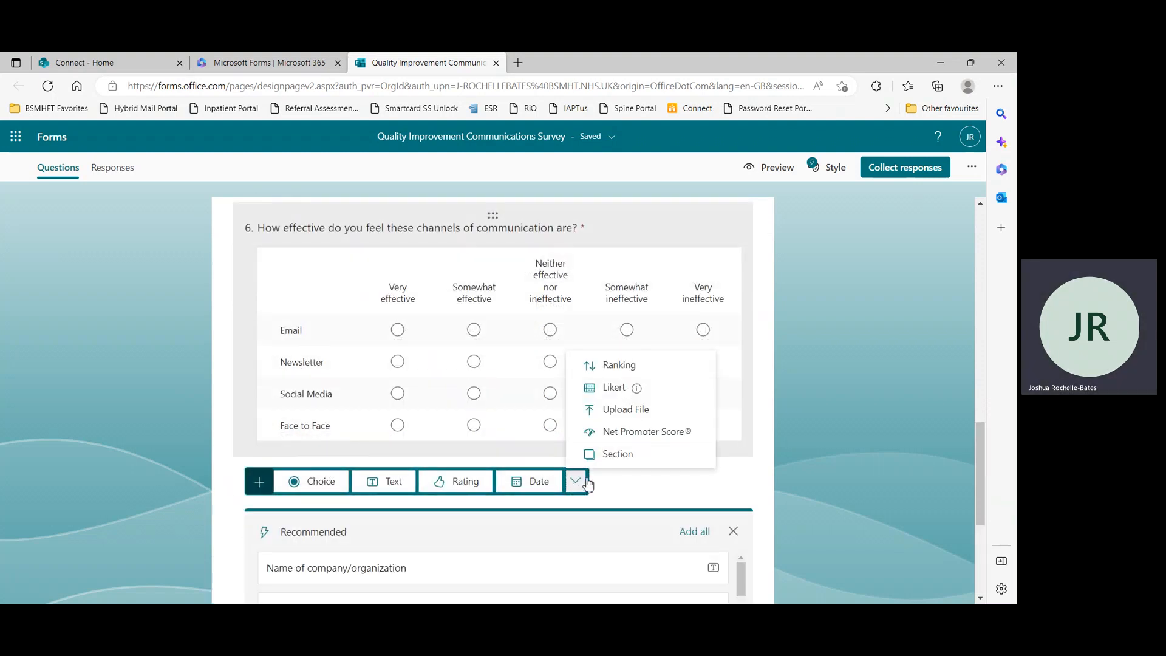
left_click(679, 432)
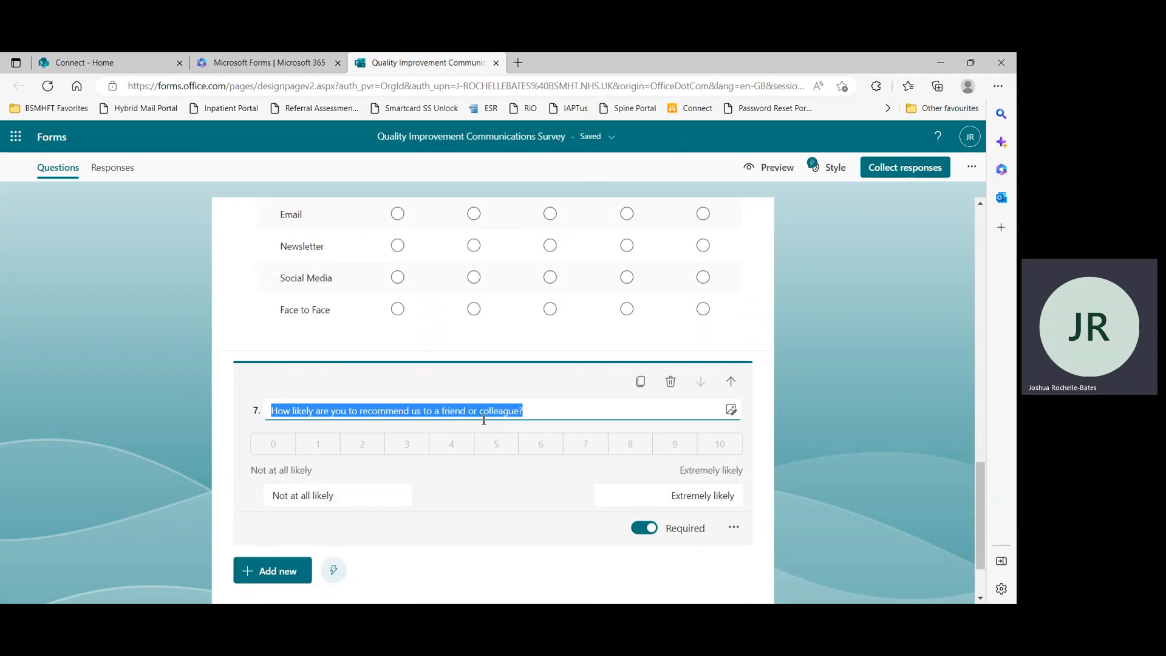
type("How likely would you recommend the QI newsletter to ")
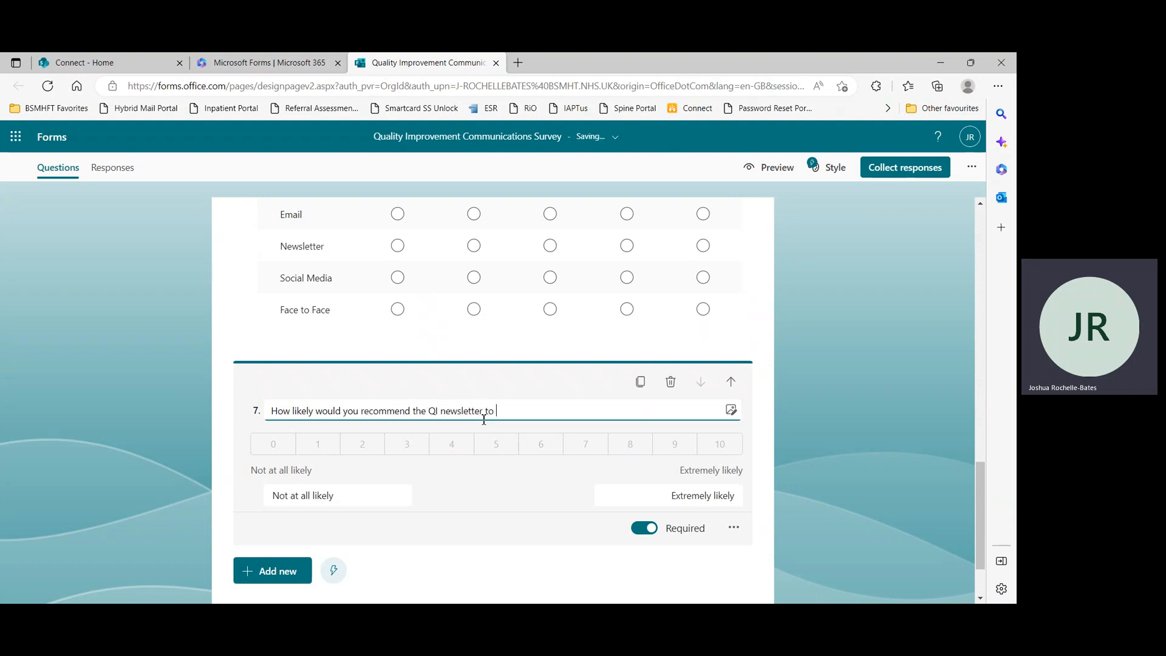
type("a colleague")
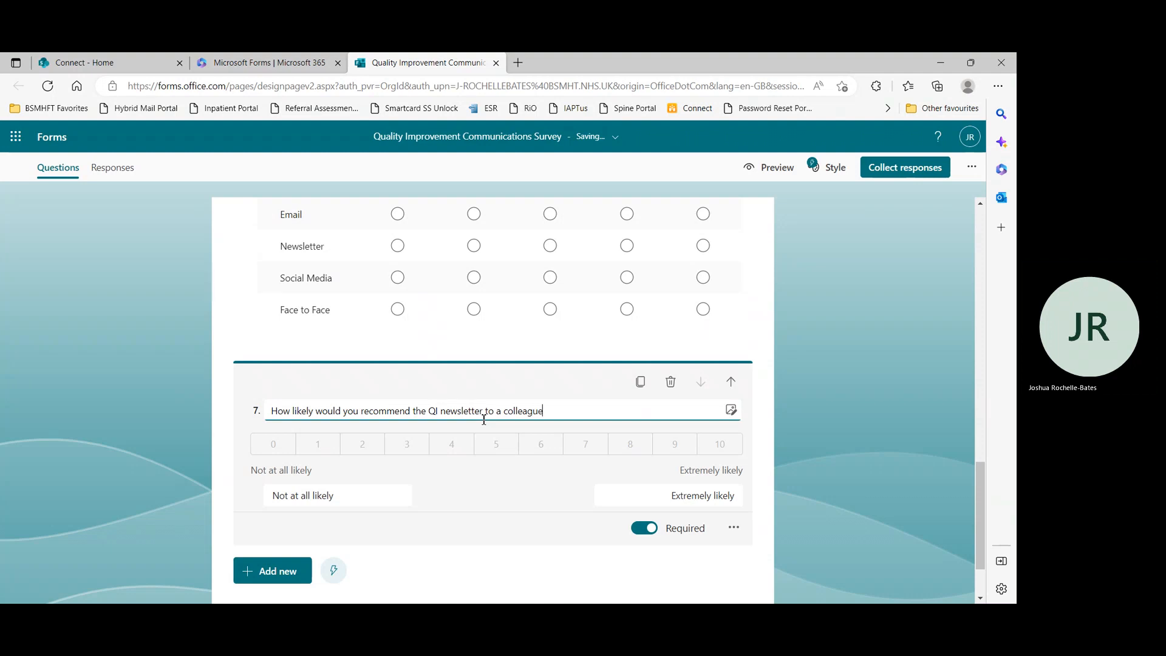
scroll(519, 492, "down", 2)
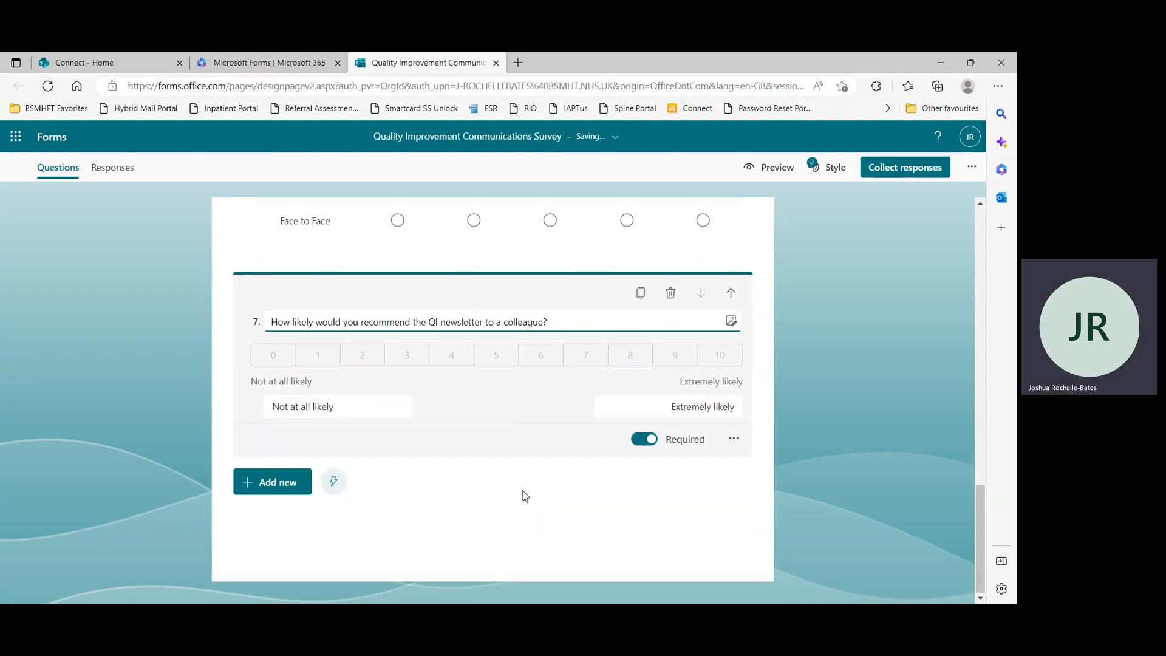
Add an Upload File question as question 8 below the Net Promoter Score question
left_click(310, 484)
left_click(564, 481)
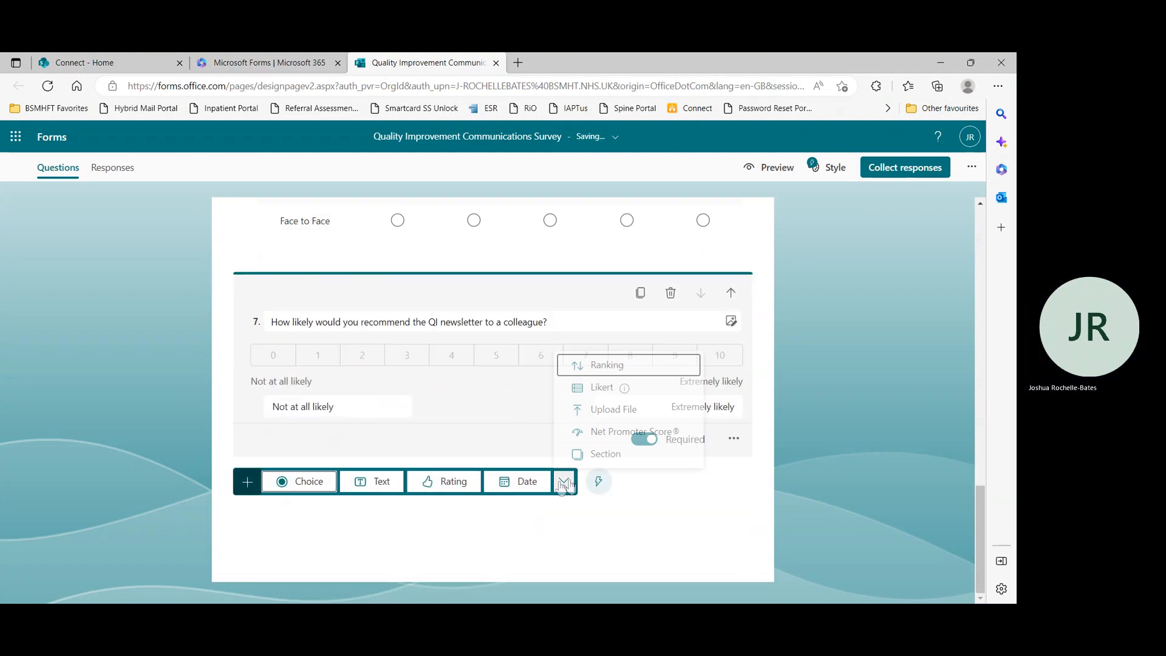
left_click(453, 452)
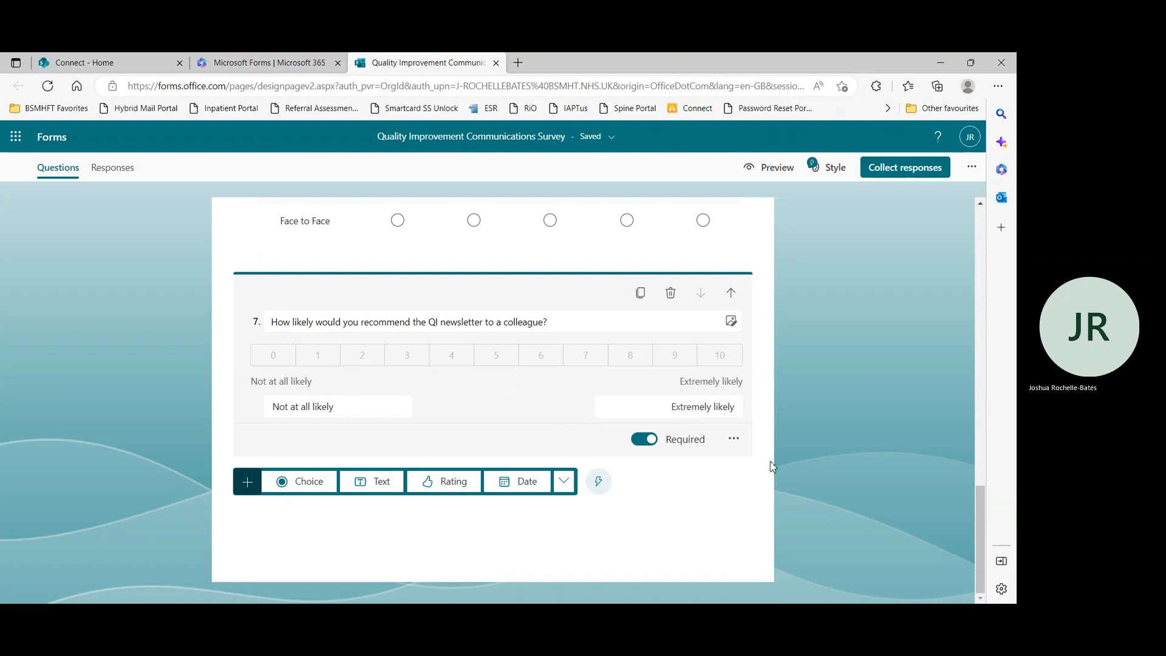
left_click(734, 439)
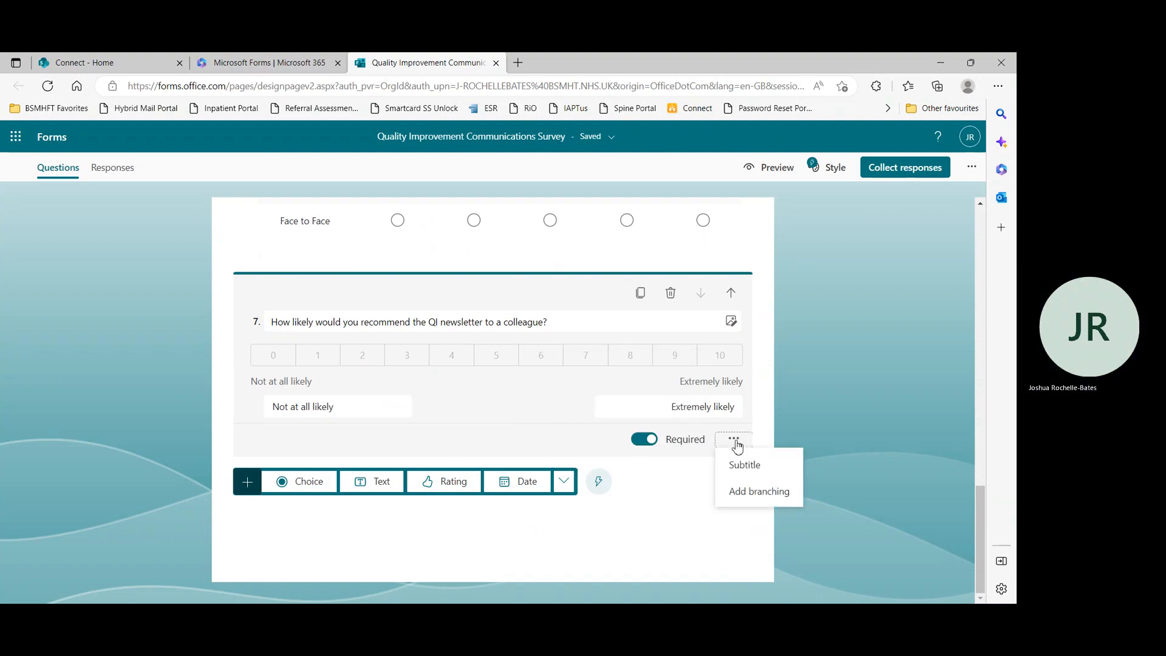
left_click(735, 440)
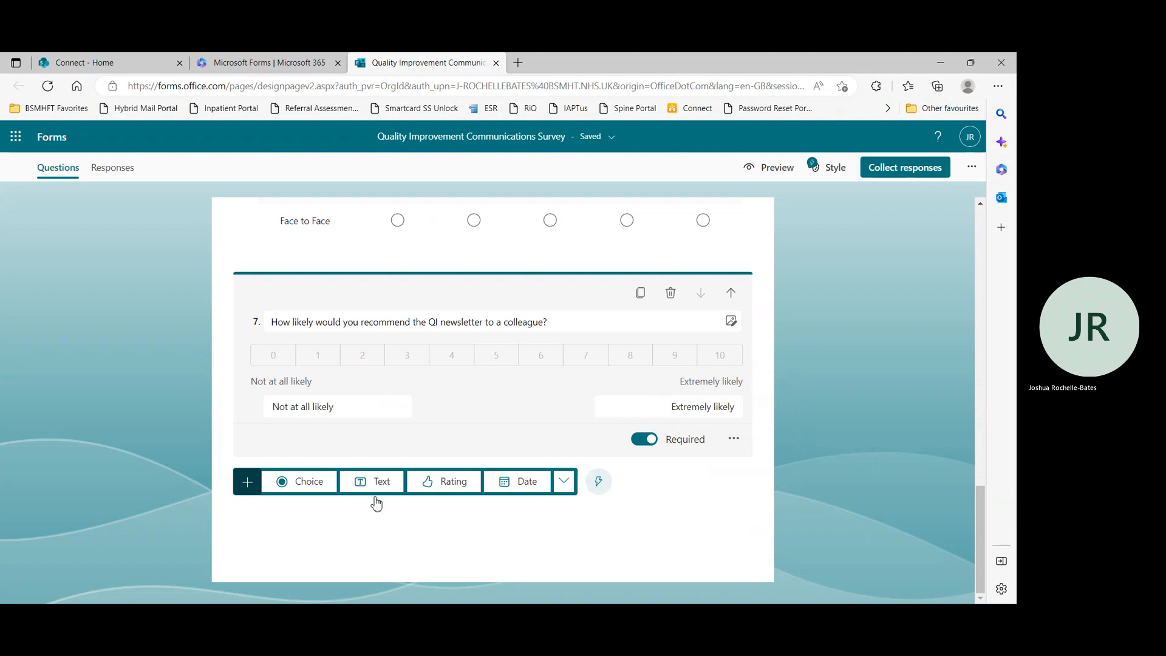
left_click(563, 481)
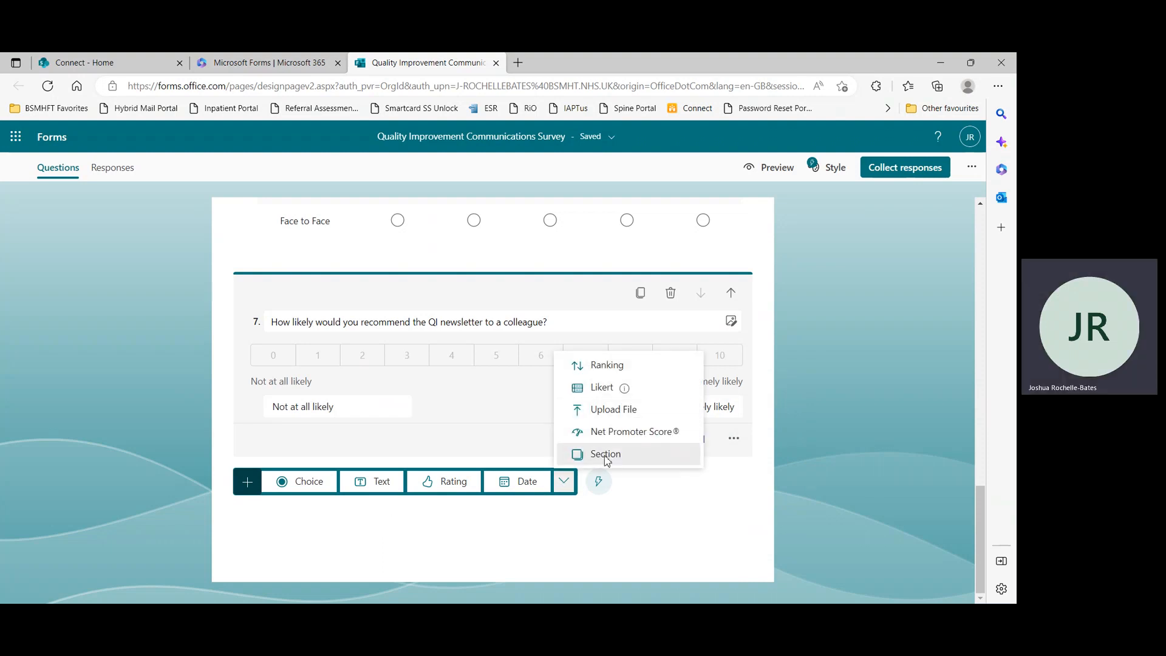
left_click(615, 410)
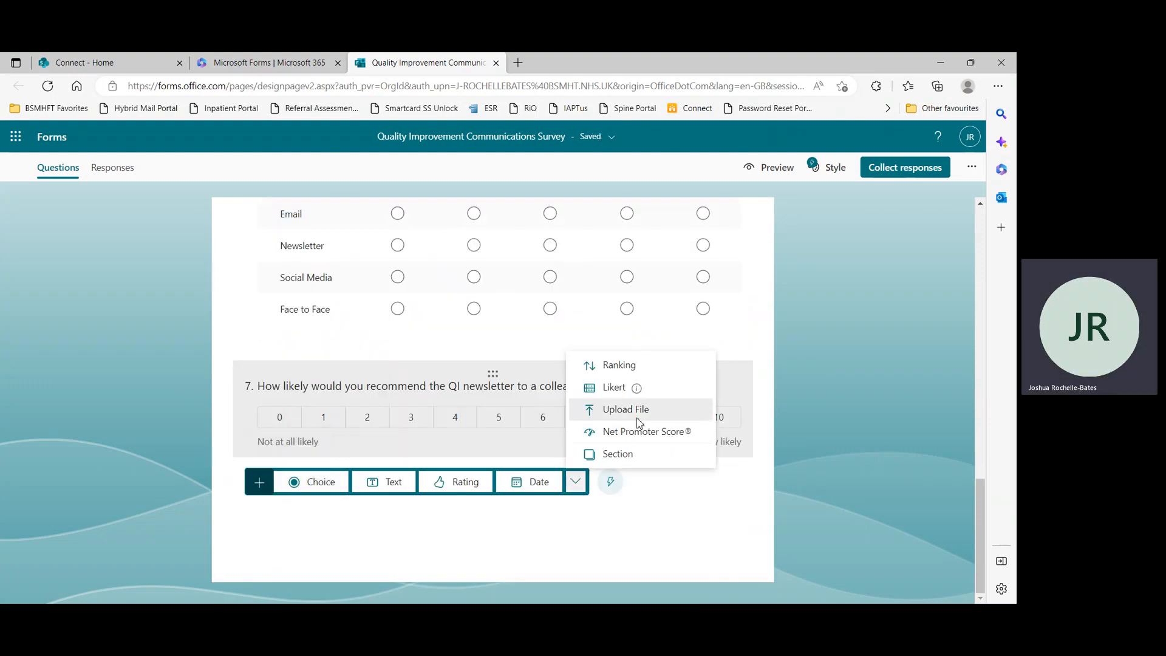
left_click(614, 409)
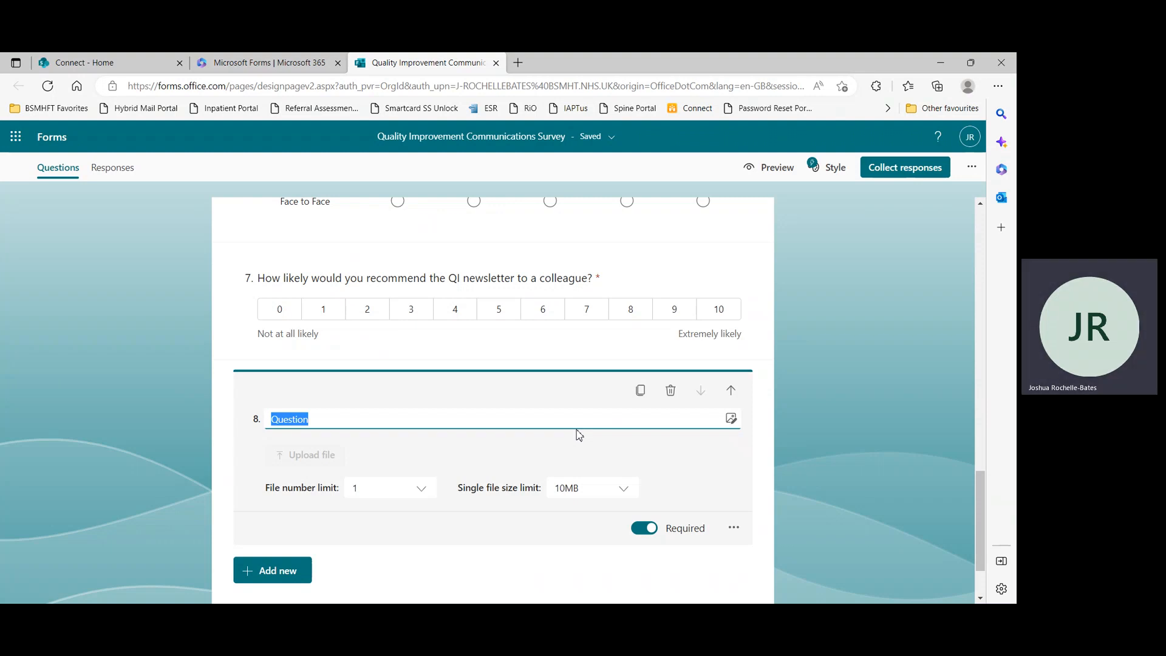
scroll(565, 434, "up", 20)
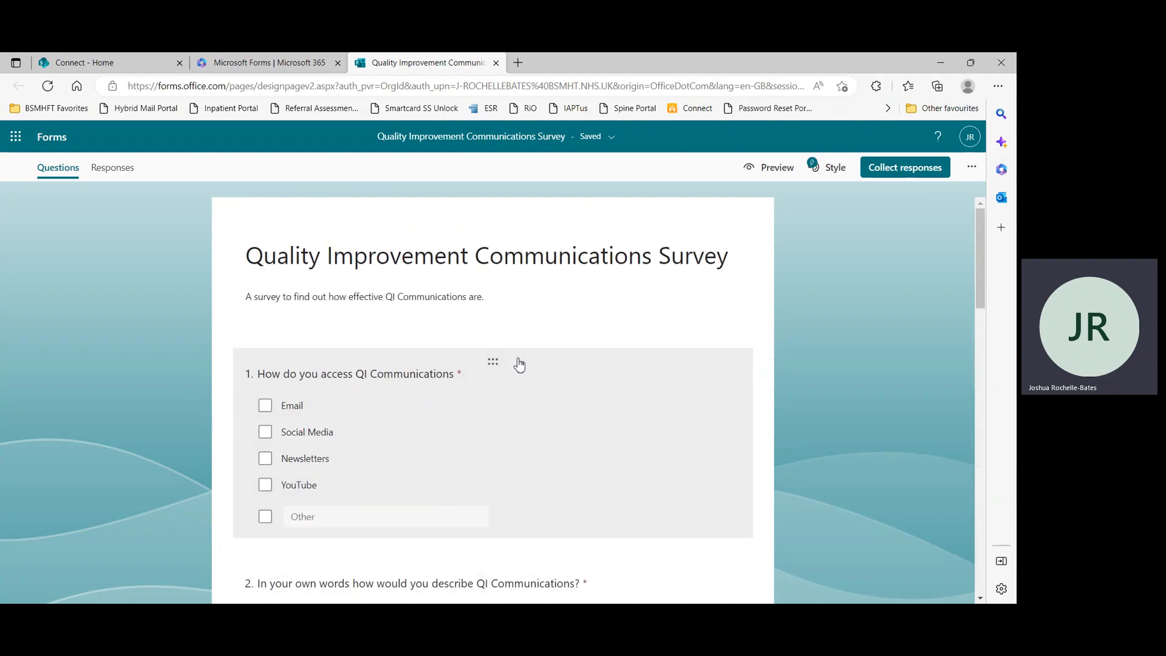
scroll(533, 364, "down", 3)
scroll(534, 387, "down", 20)
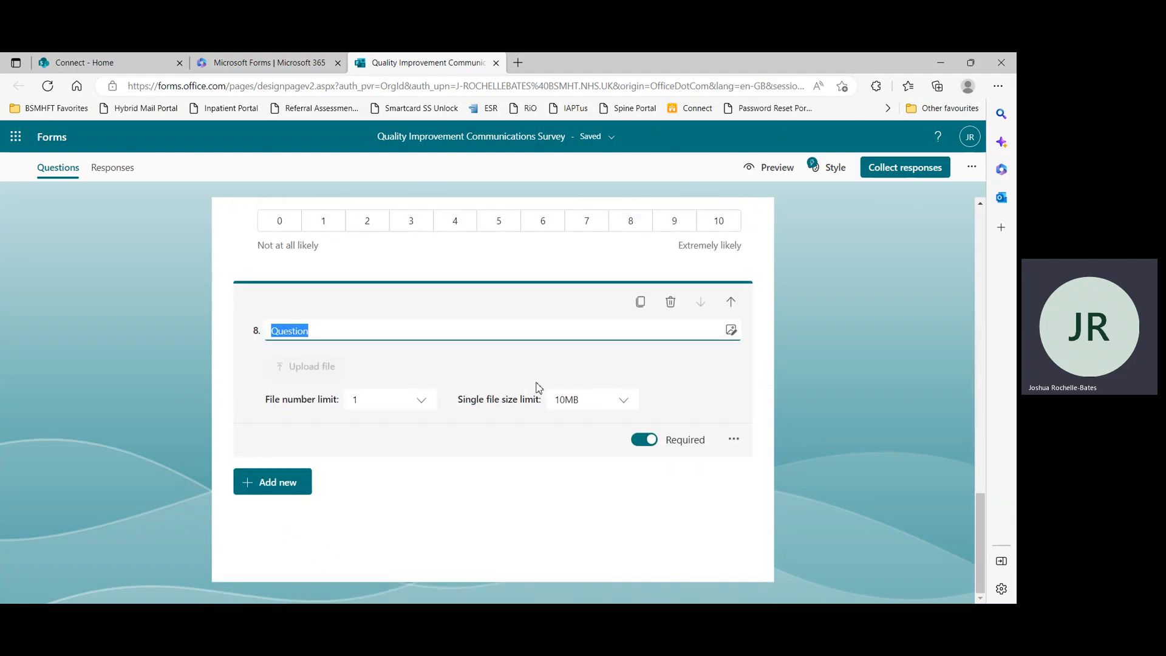
scroll(535, 387, "up", 20)
scroll(538, 387, "up", 2)
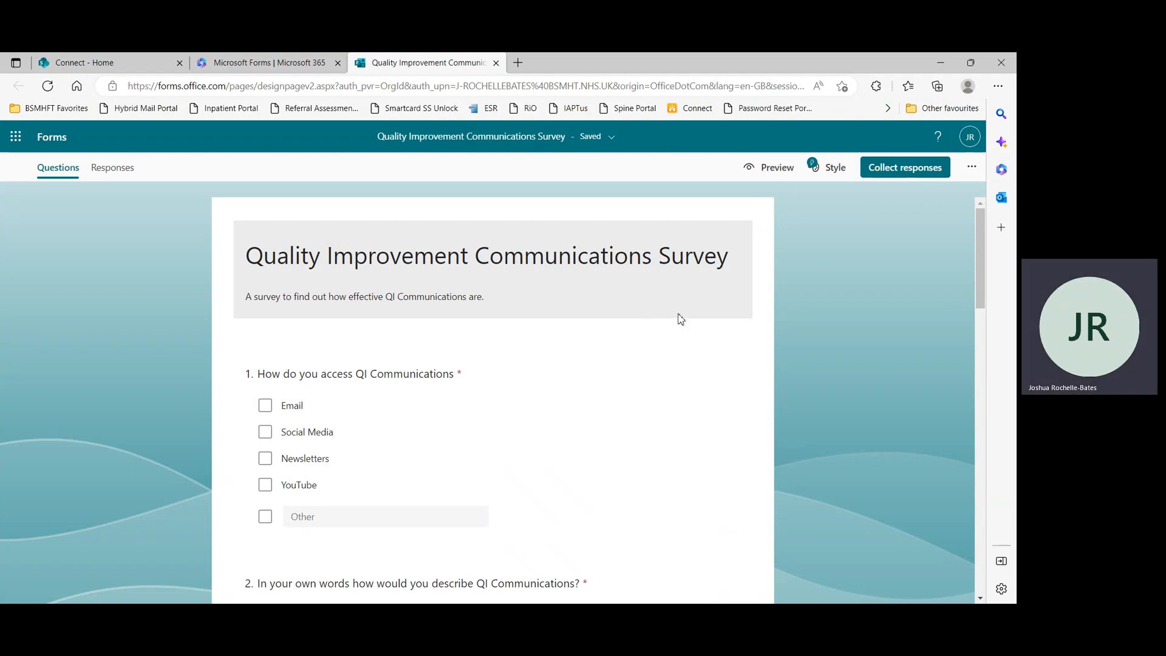
Open the form's style options and try the brown banner and warehouse themes
left_click(835, 170)
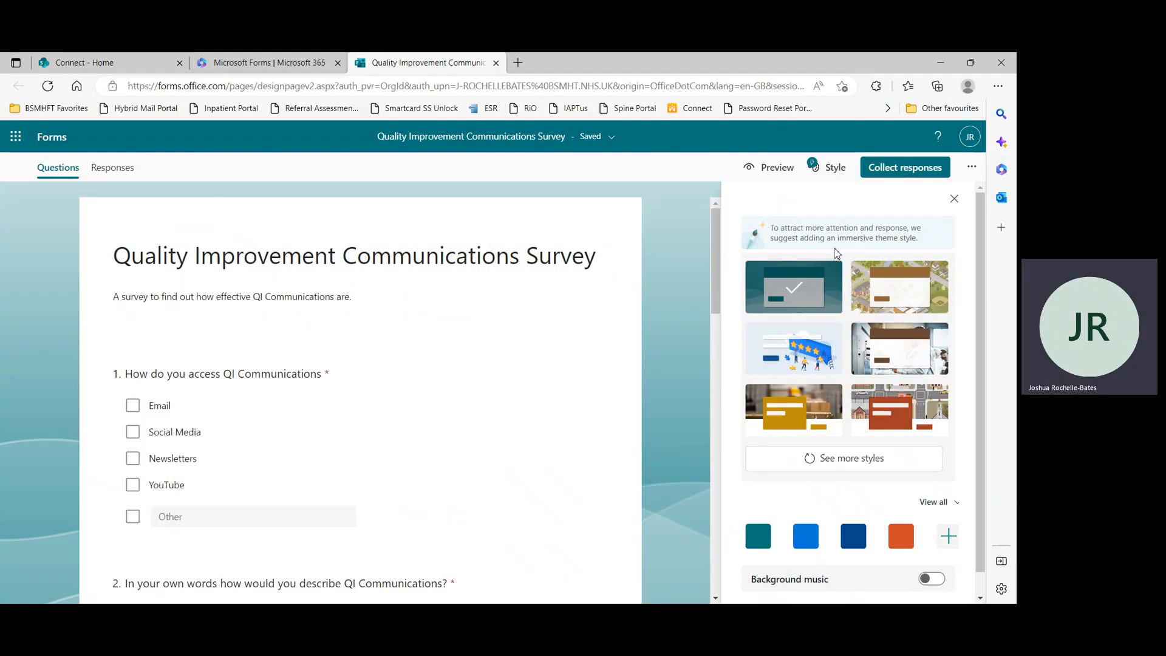
scroll(866, 252, "down", 1)
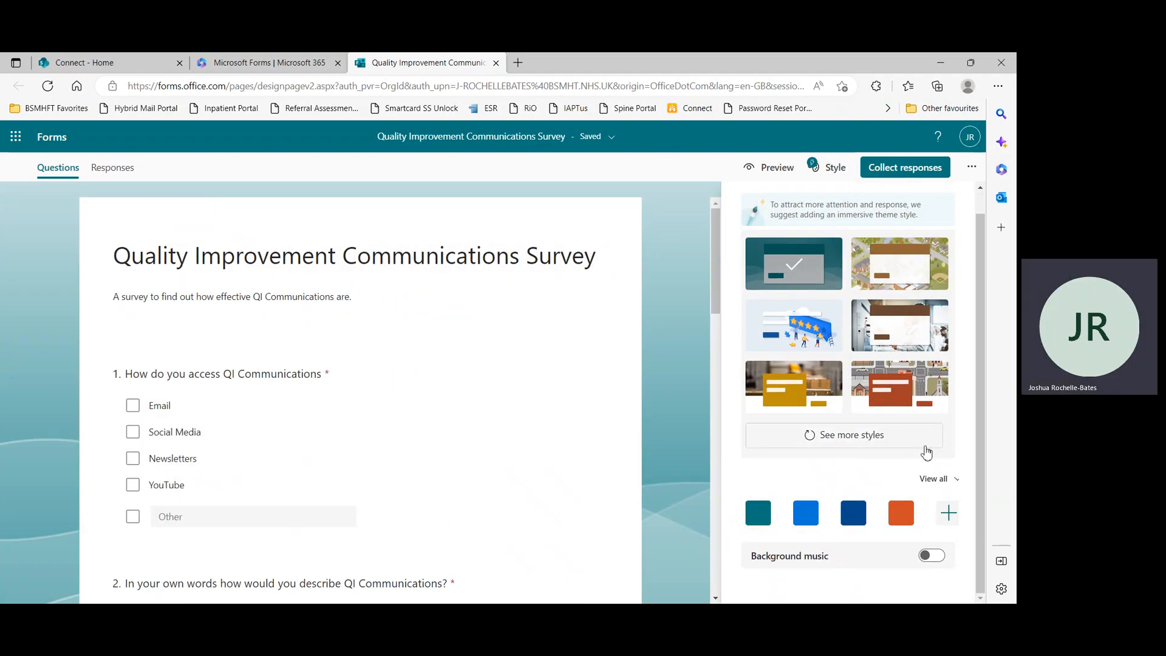
left_click(897, 274)
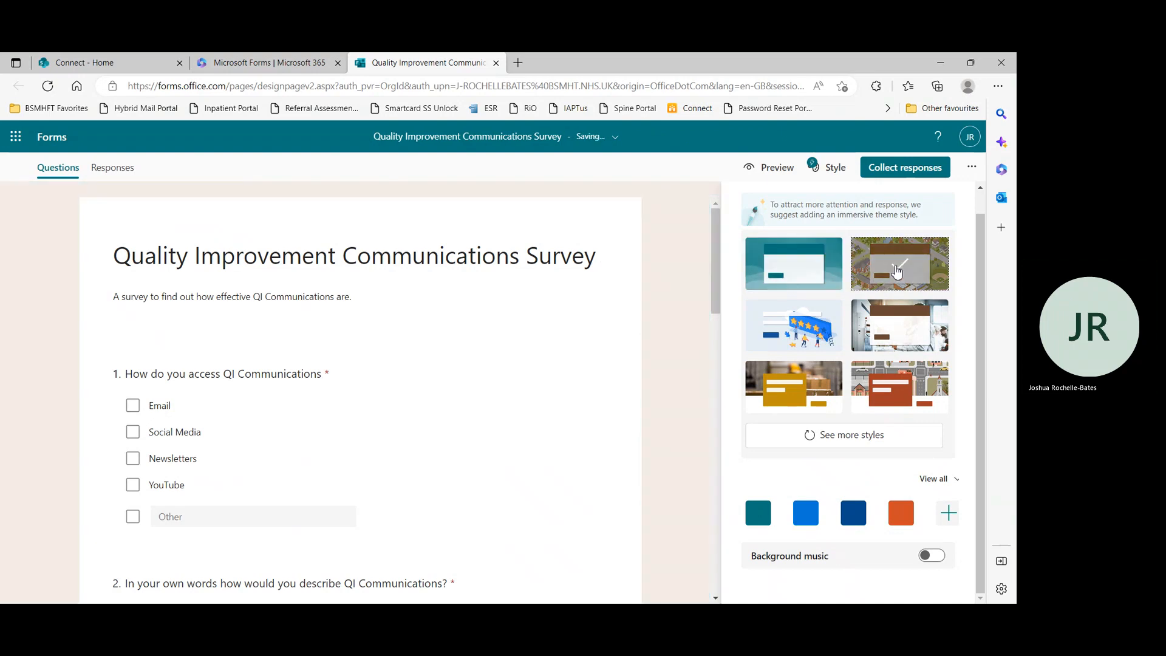
left_click(808, 444)
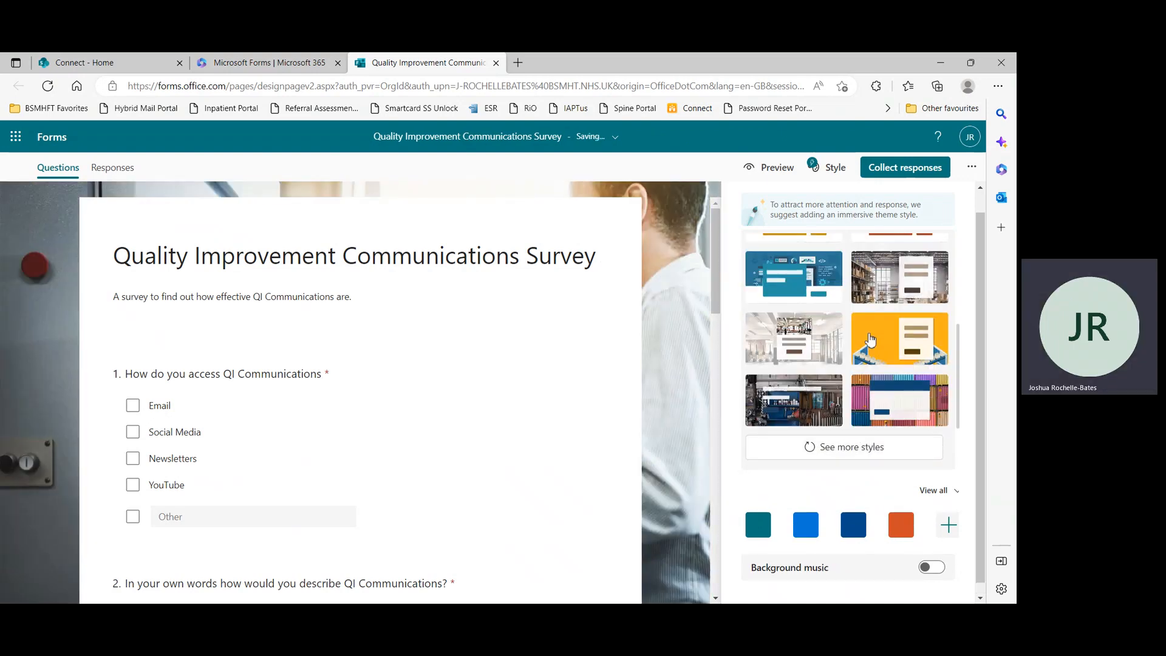
left_click(890, 284)
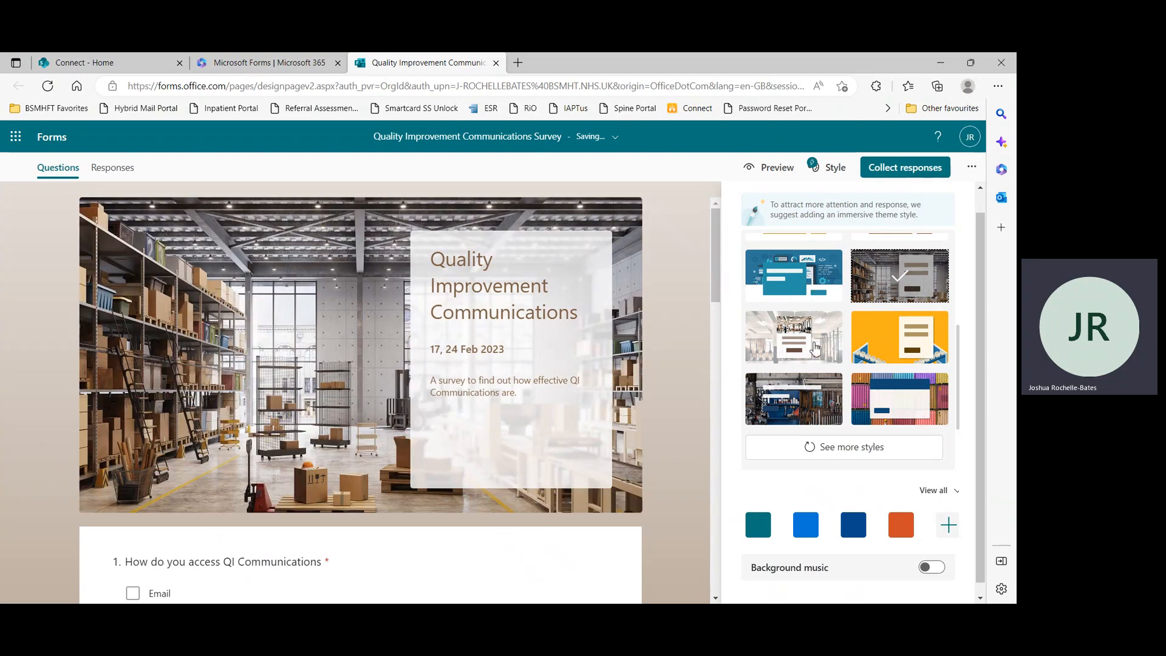
Browse more styles and apply the office background theme instead
left_click(855, 436)
scroll(855, 432, "down", 3)
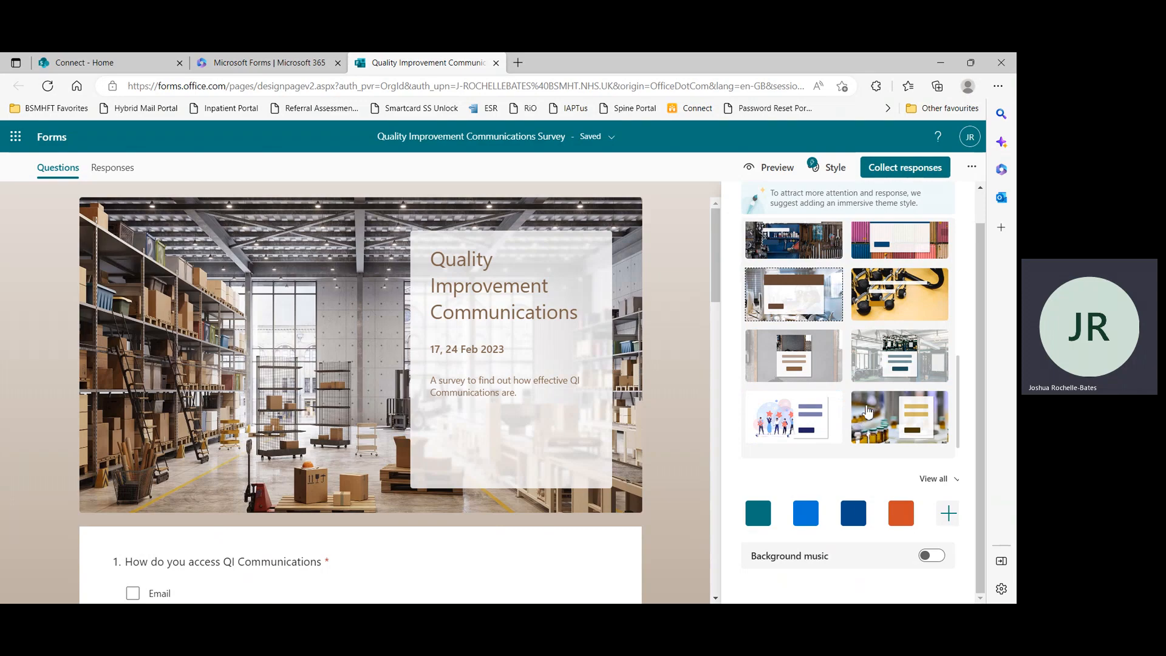
scroll(822, 351, "up", 5)
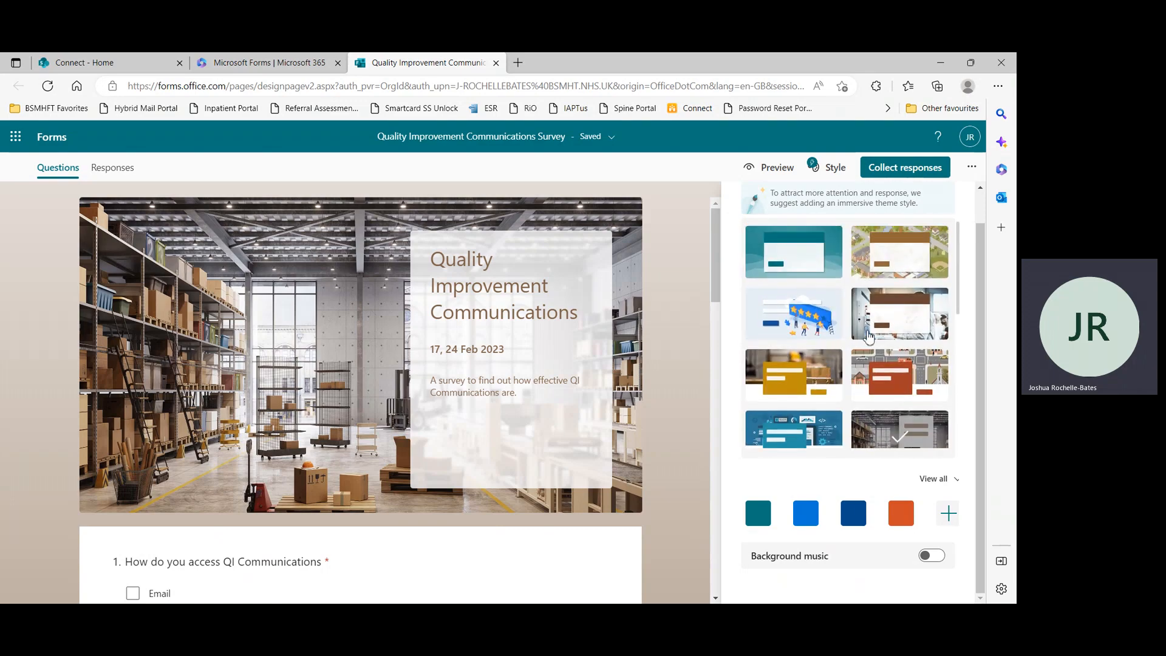
left_click(936, 322)
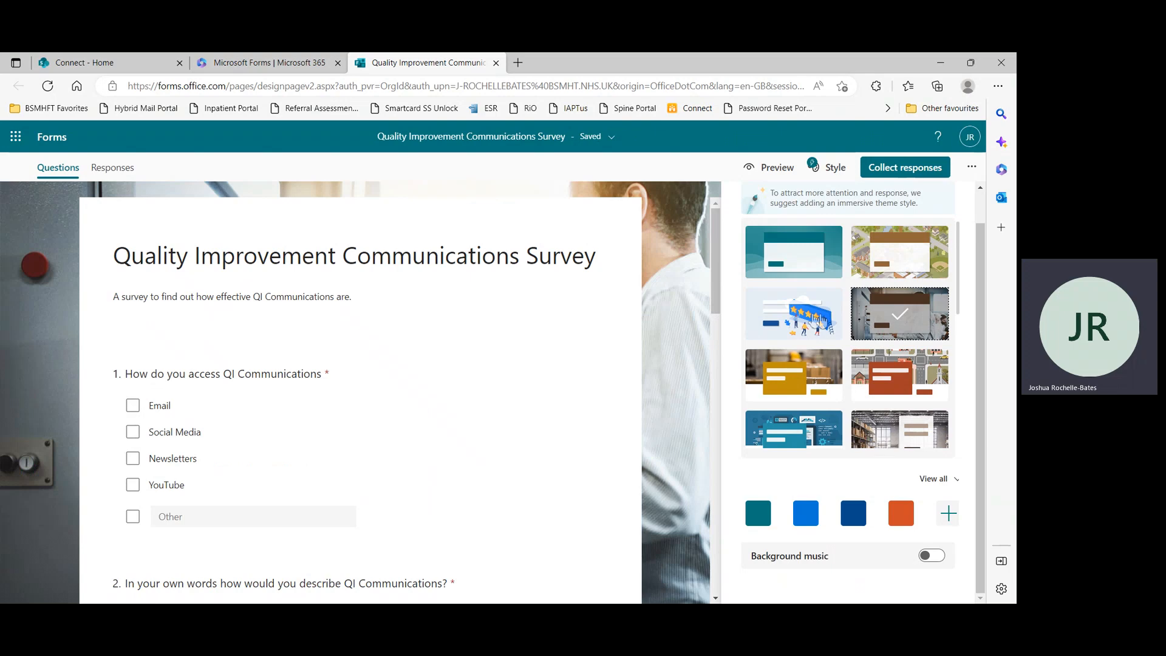
left_click(948, 514)
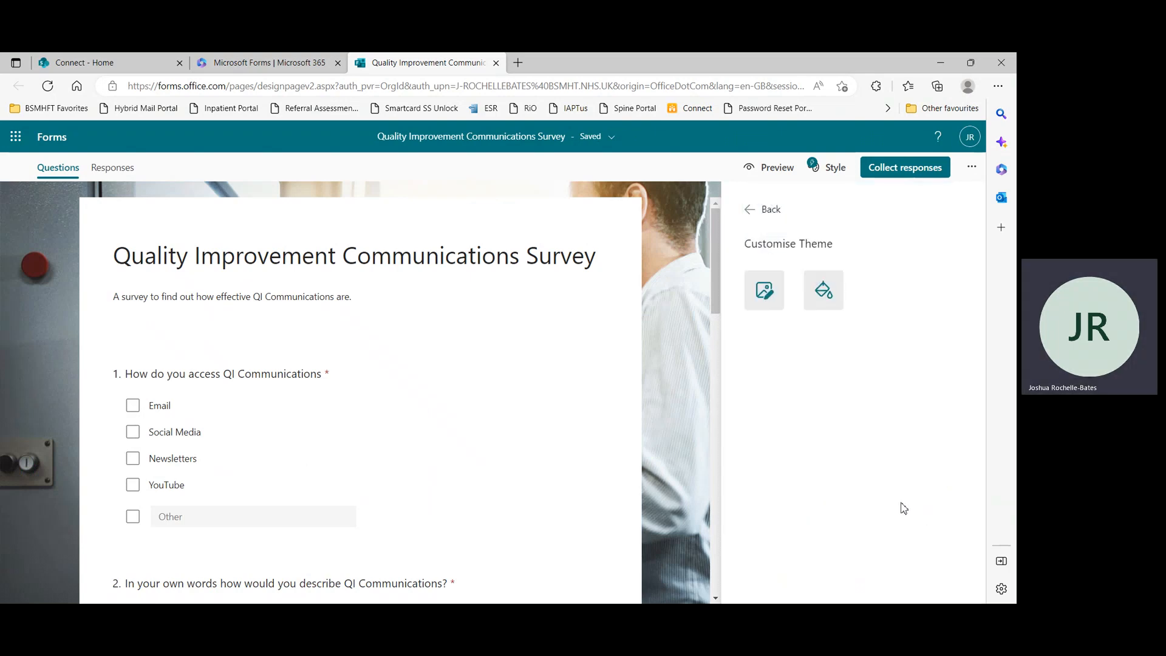
left_click(760, 276)
left_click(618, 201)
left_click(824, 290)
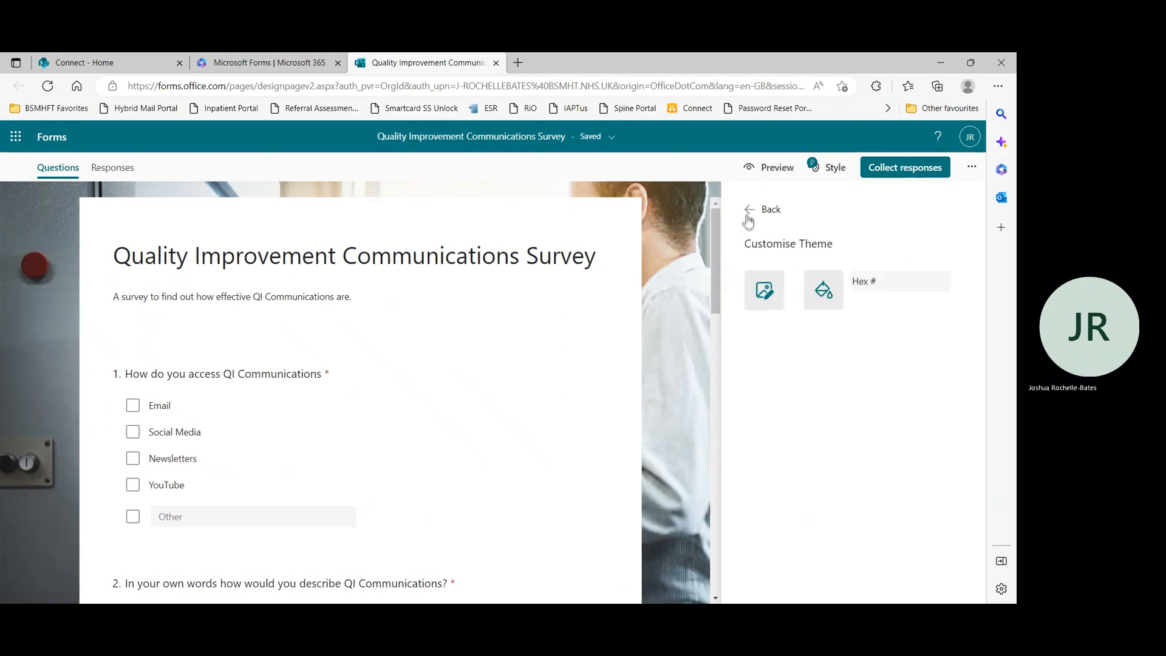
left_click(750, 210)
Apply the blue colour and the blue card-style banner theme to the form
left_click(806, 537)
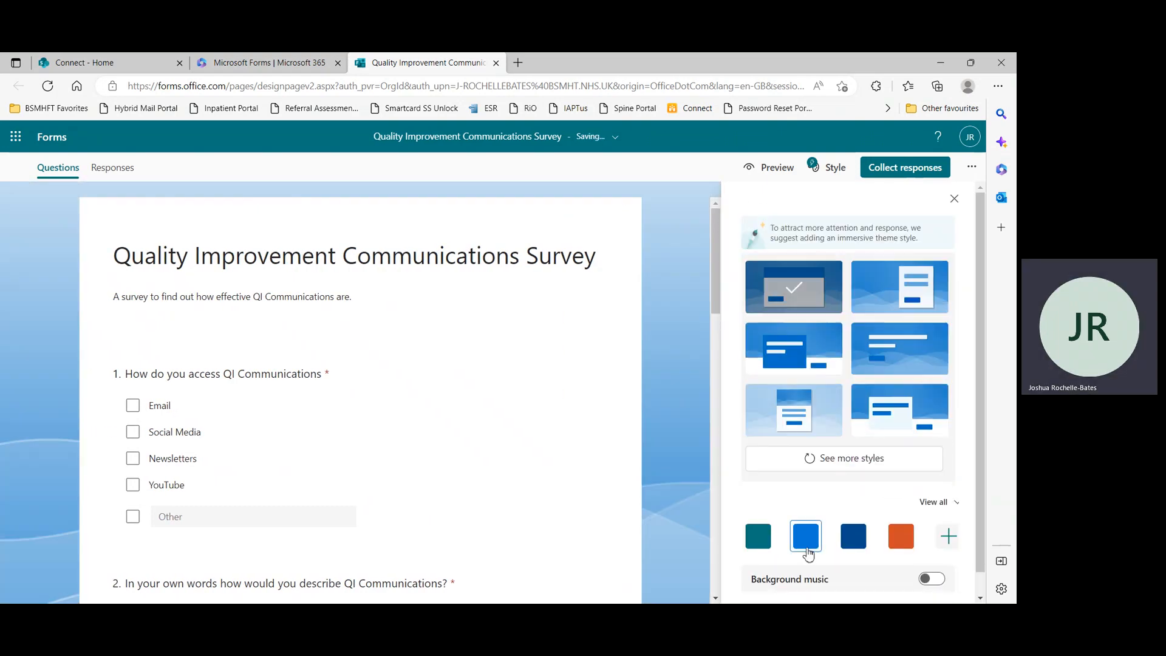
left_click(934, 337)
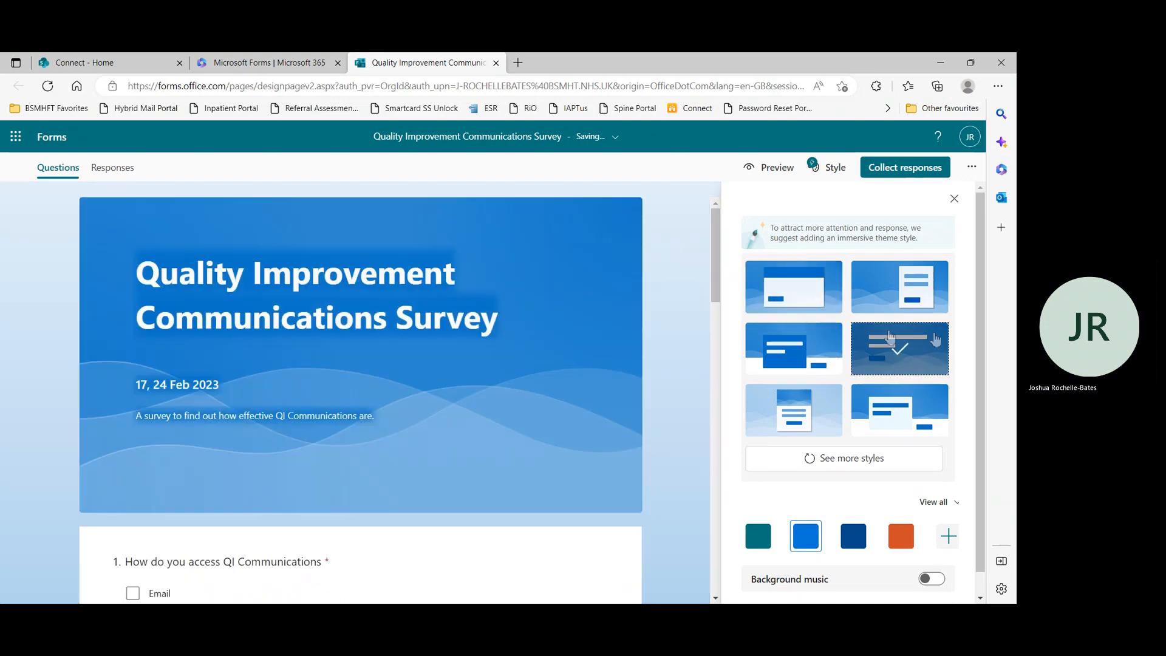
left_click(786, 351)
left_click(838, 407)
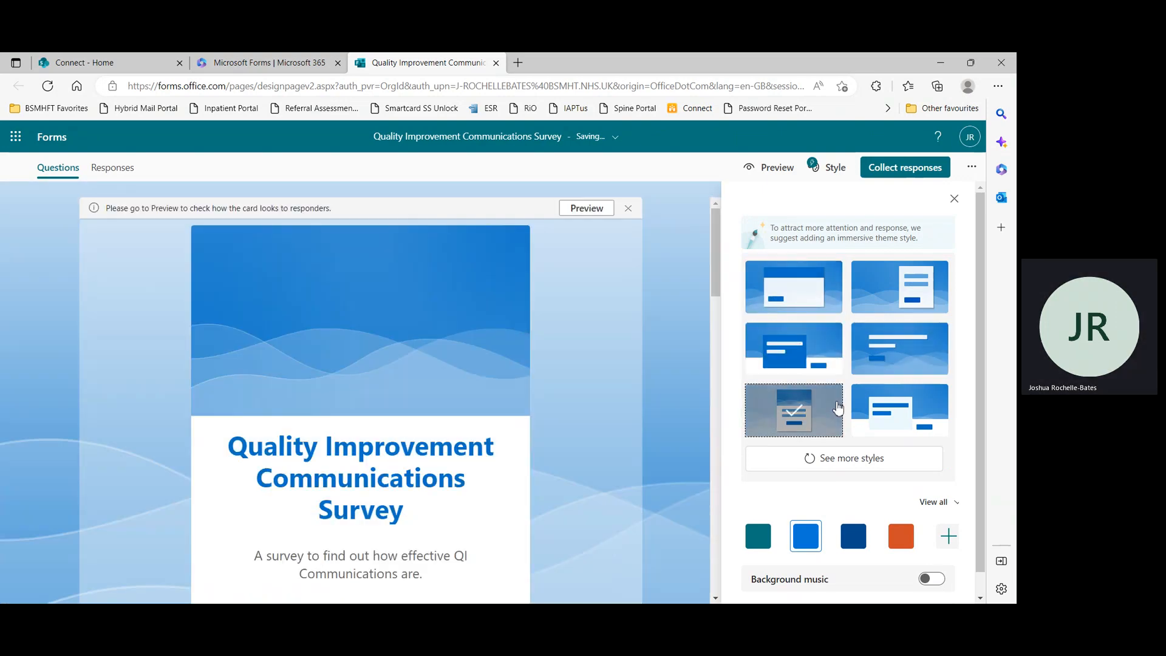
scroll(862, 405, "down", 1)
left_click(912, 369)
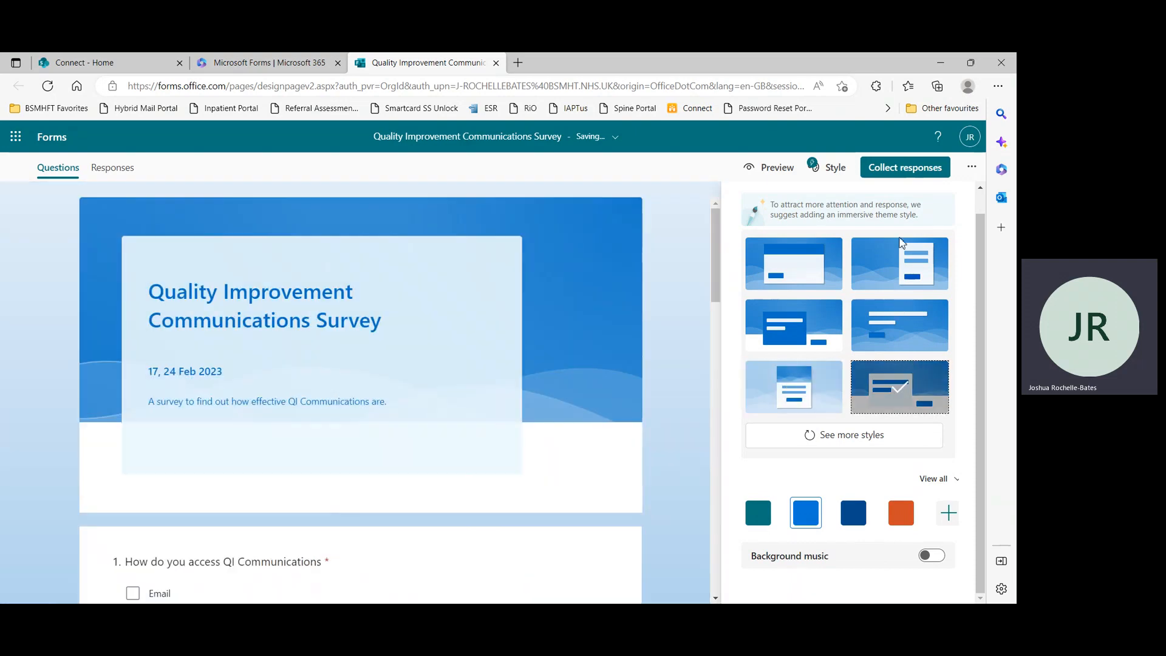
Try the stars illustration theme and switch back to the blue card theme
left_click(876, 432)
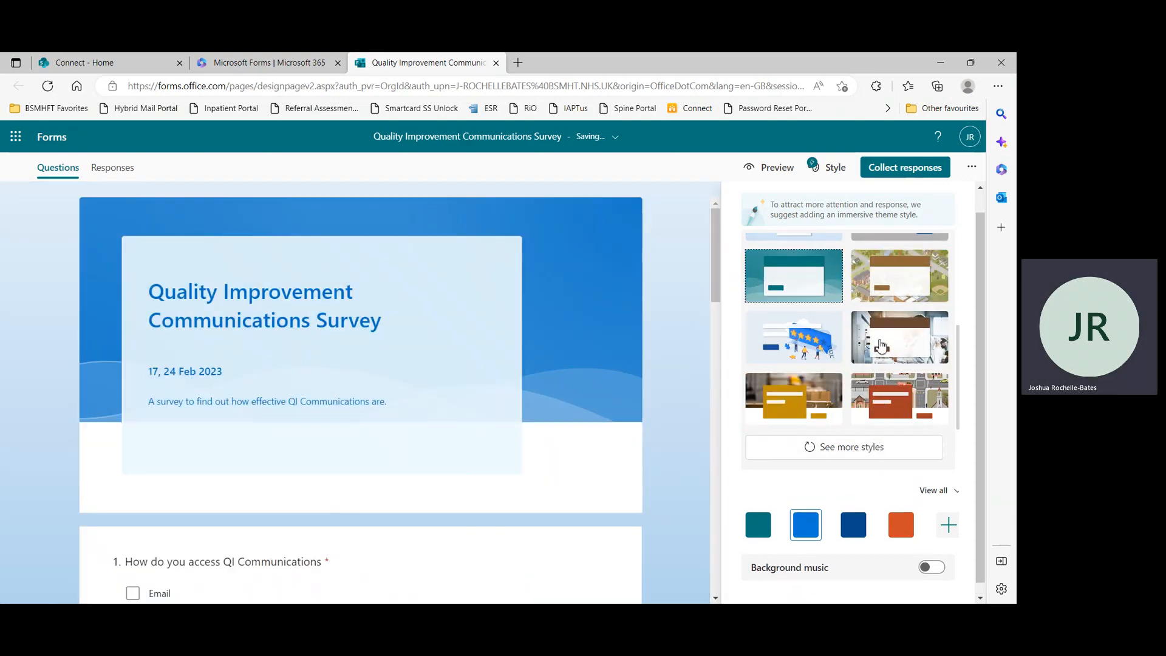
left_click(819, 337)
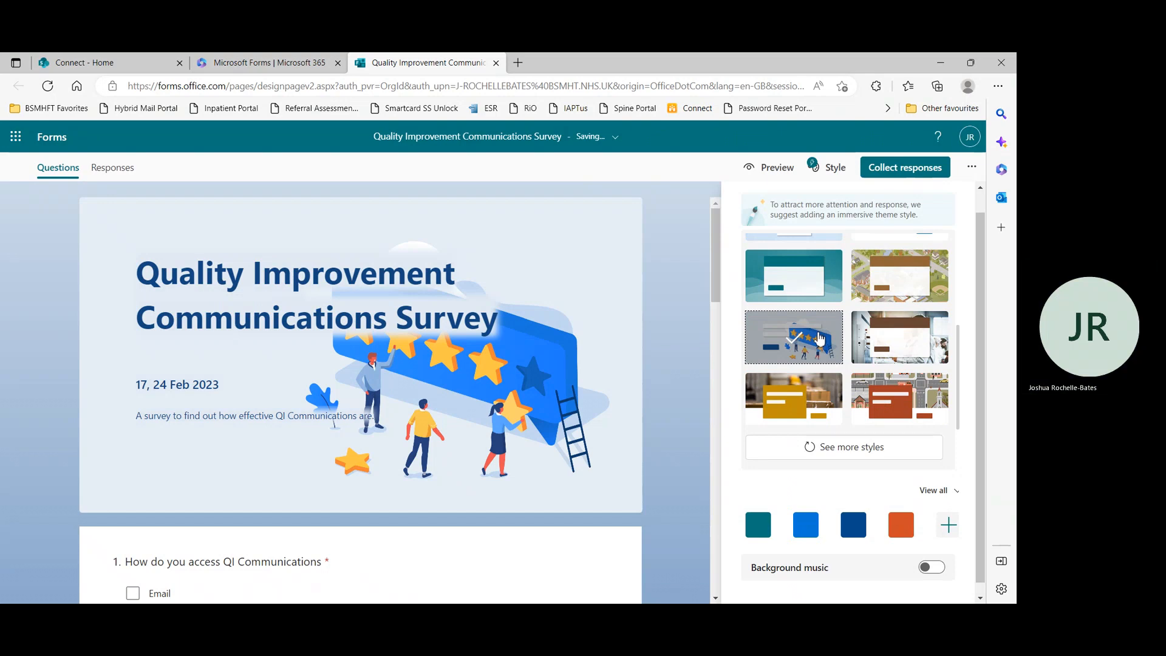
scroll(857, 325, "up", 2)
left_click(873, 302)
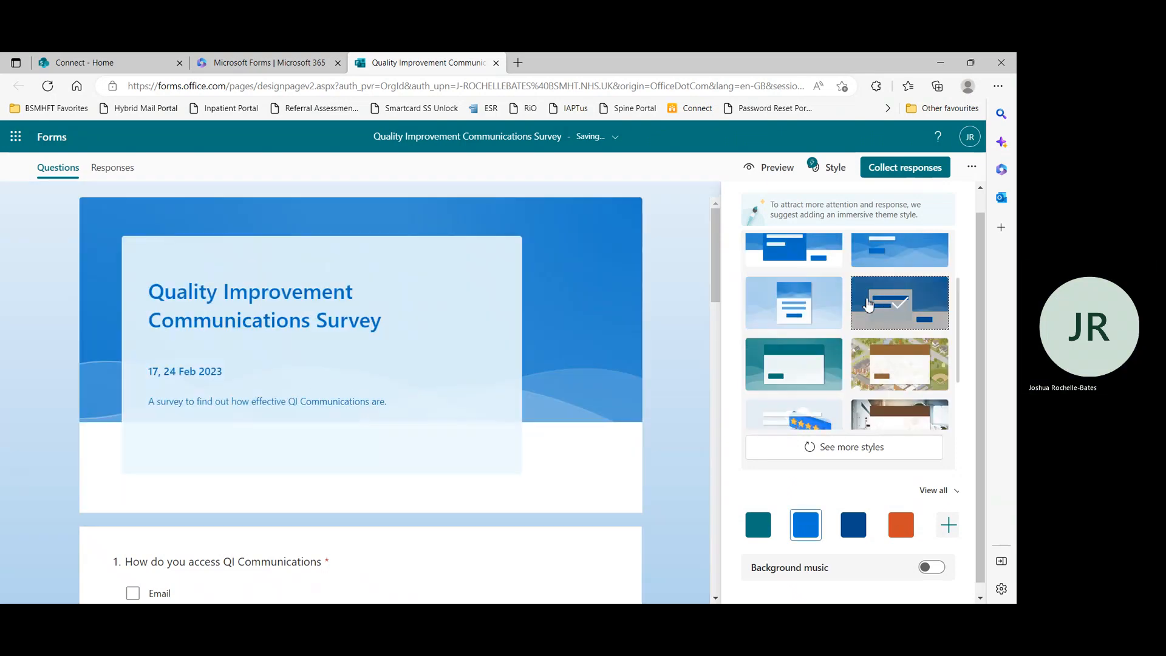
Switch background music on and off again
scroll(699, 368, "down", 2)
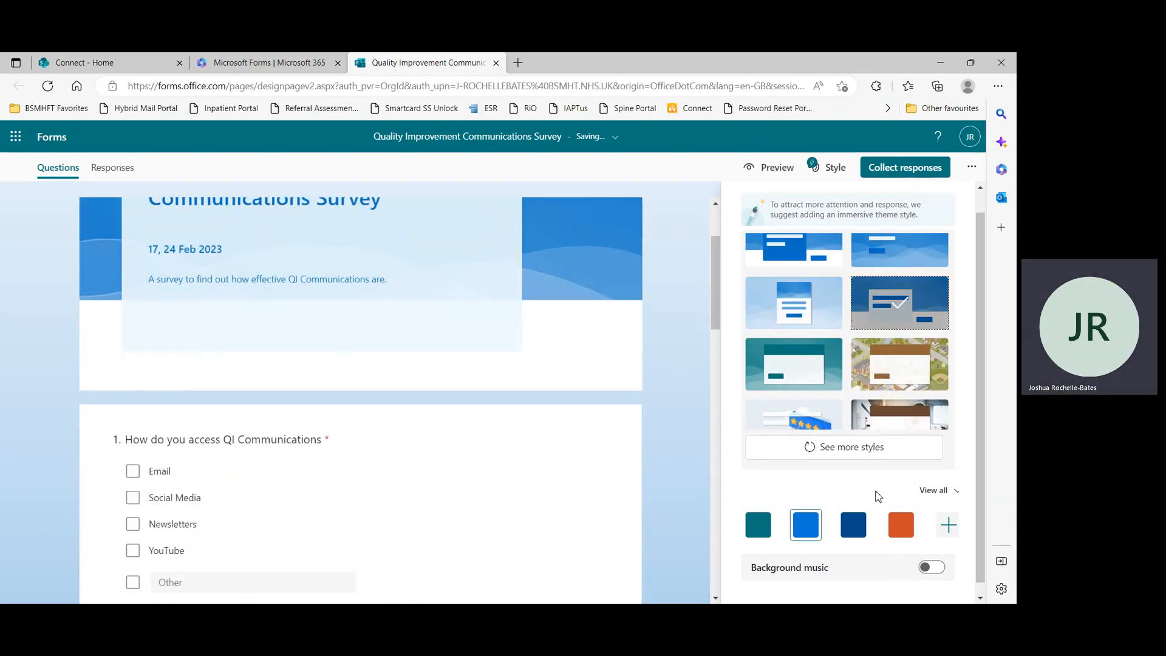
scroll(881, 504, "down", 1)
left_click(932, 556)
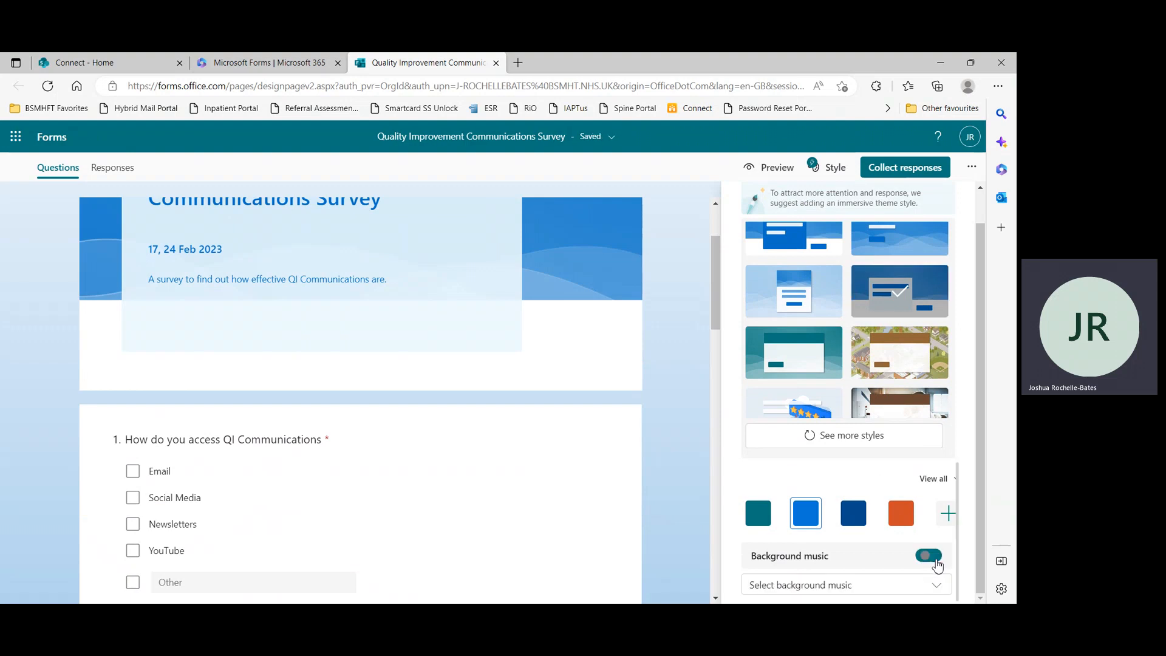
left_click(932, 556)
scroll(651, 328, "up", 2)
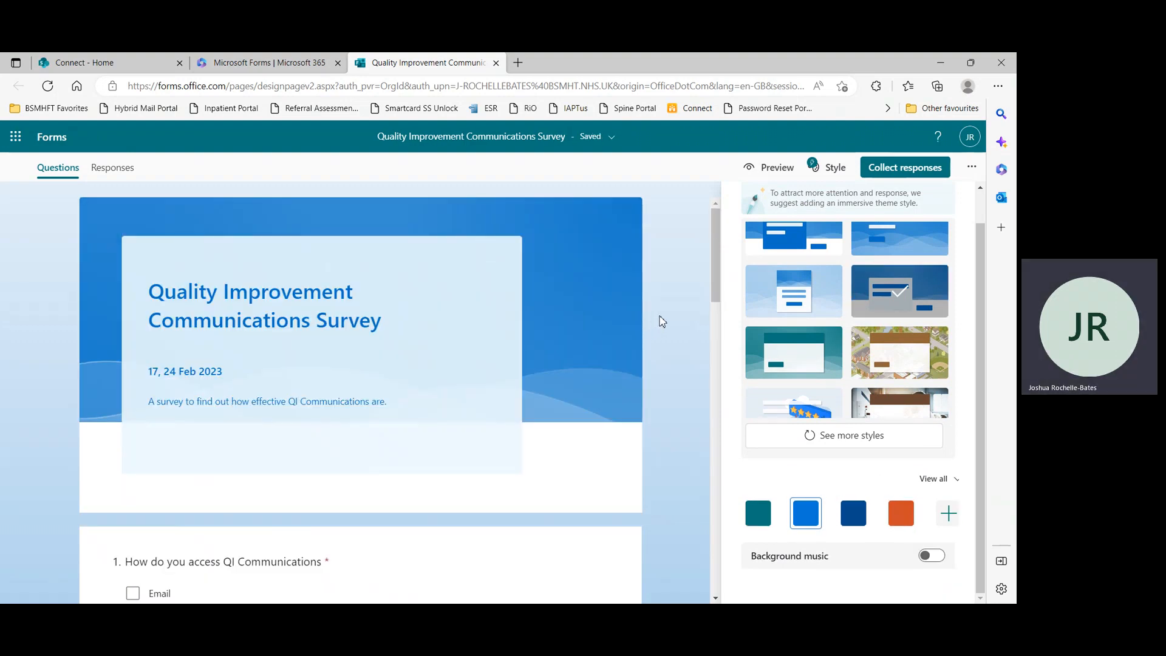
Open response collection settings and enable One response per person alongside Record name
left_click(888, 173)
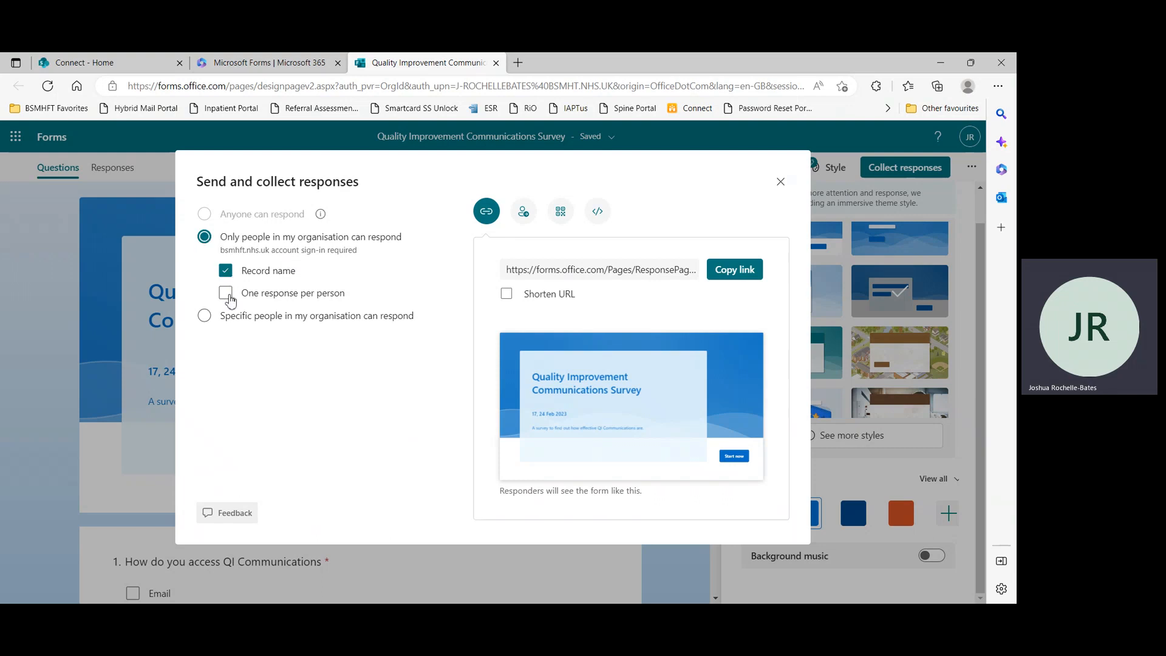
left_click(226, 295)
left_click(227, 278)
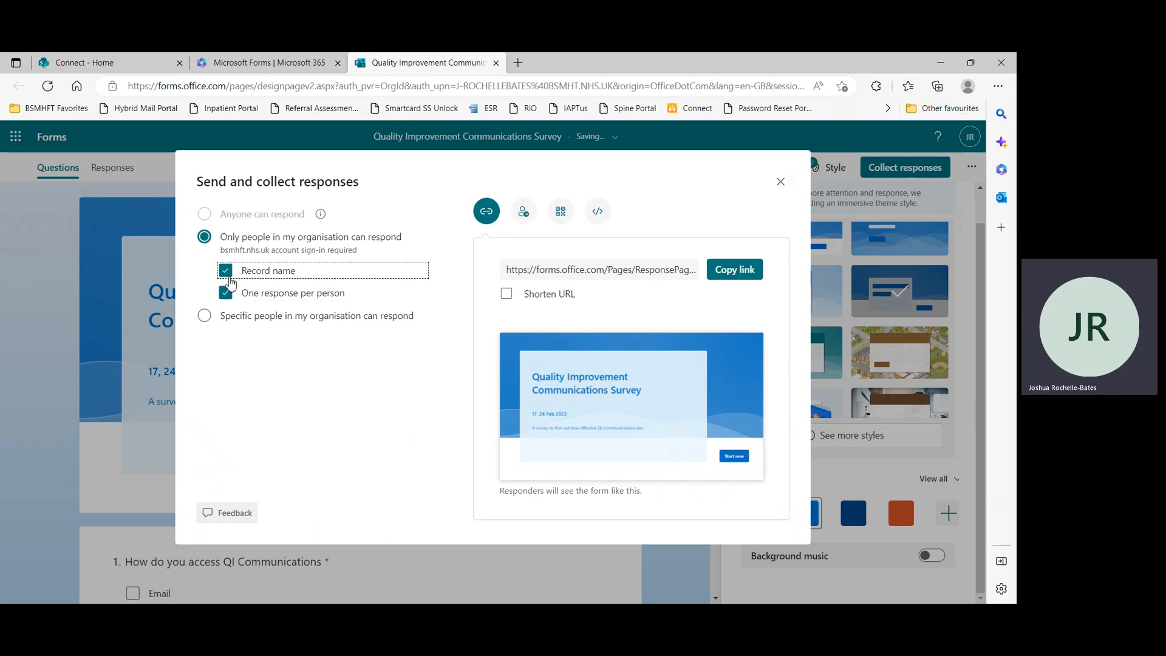
left_click(228, 278)
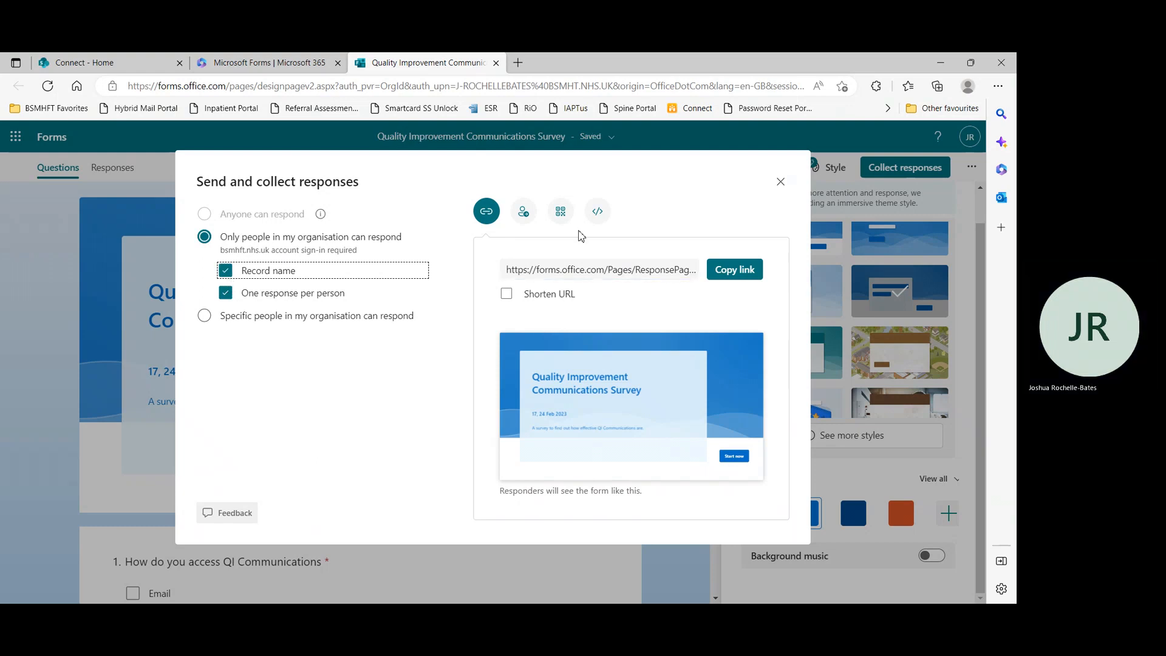
Copy the form's response link and open the invitation sharing option
left_click(734, 269)
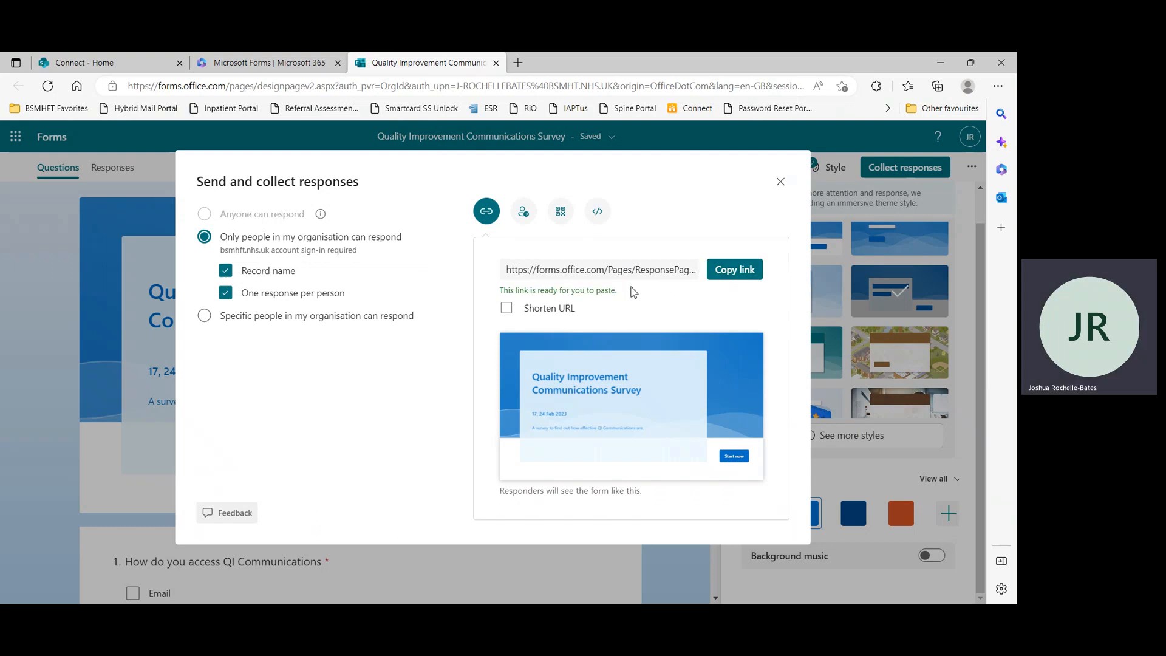
left_click(563, 279)
left_click(524, 211)
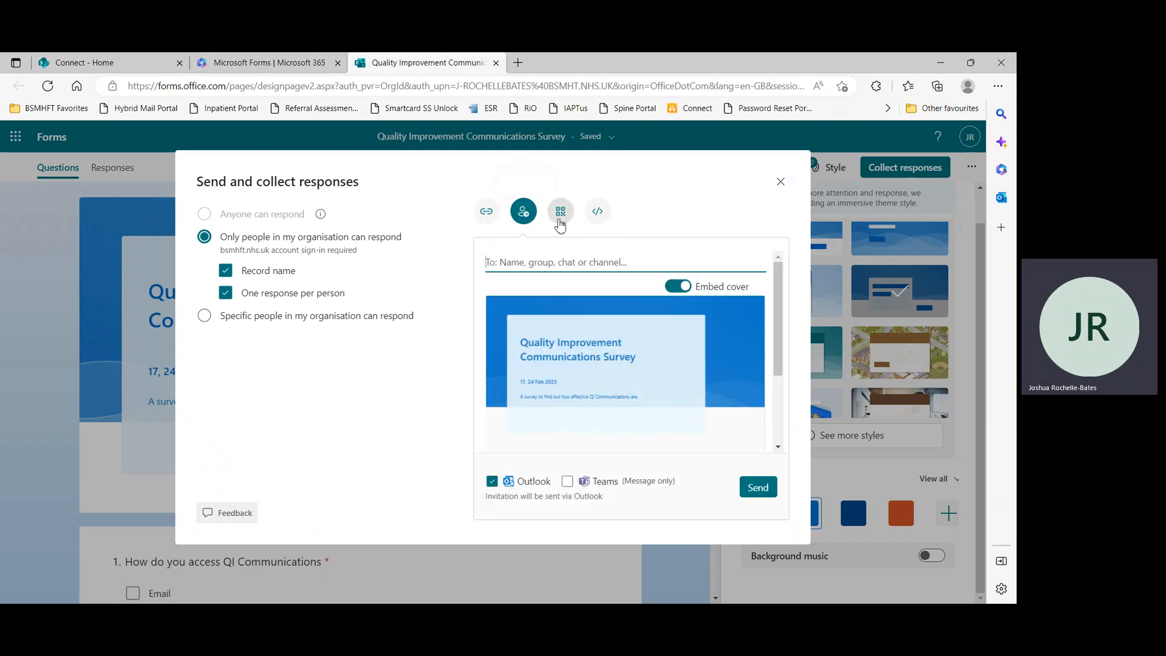
Open the QR code option for sharing the survey
left_click(559, 217)
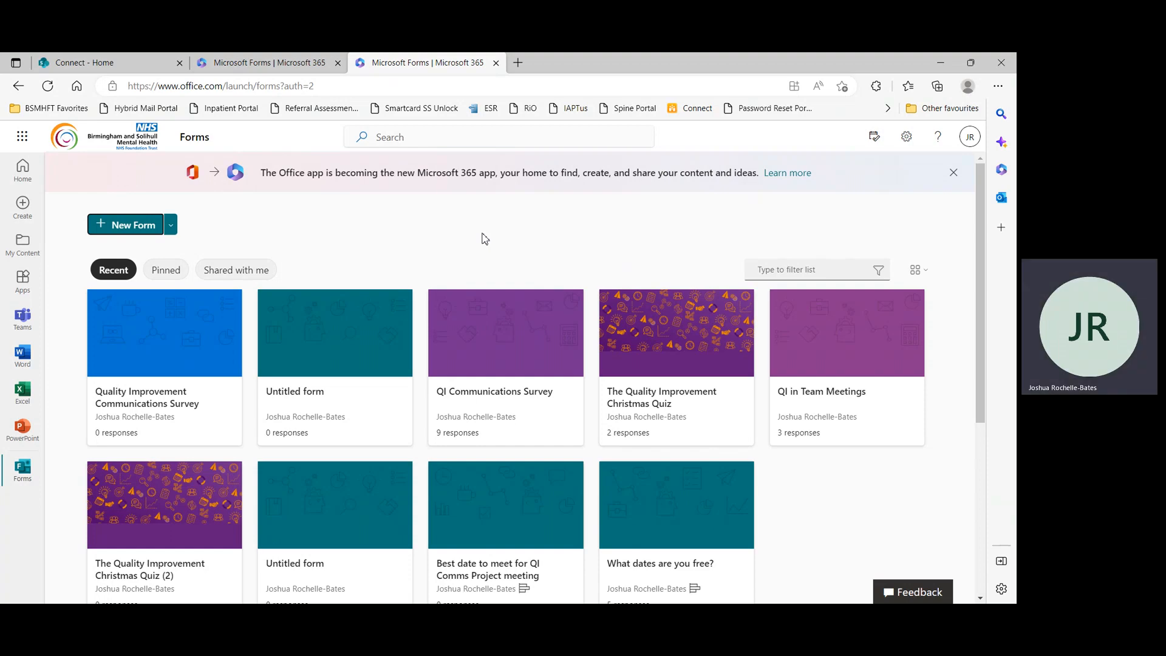
Open the existing QI Communications Survey form and switch to its Responses summary
left_click(516, 422)
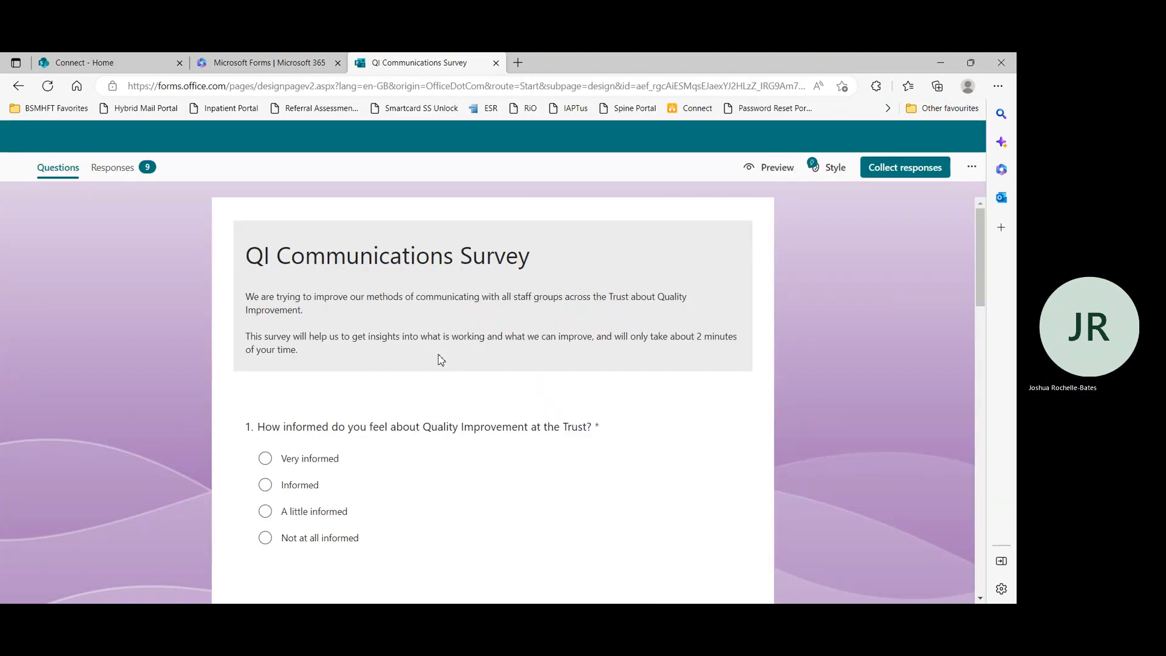
left_click(954, 199)
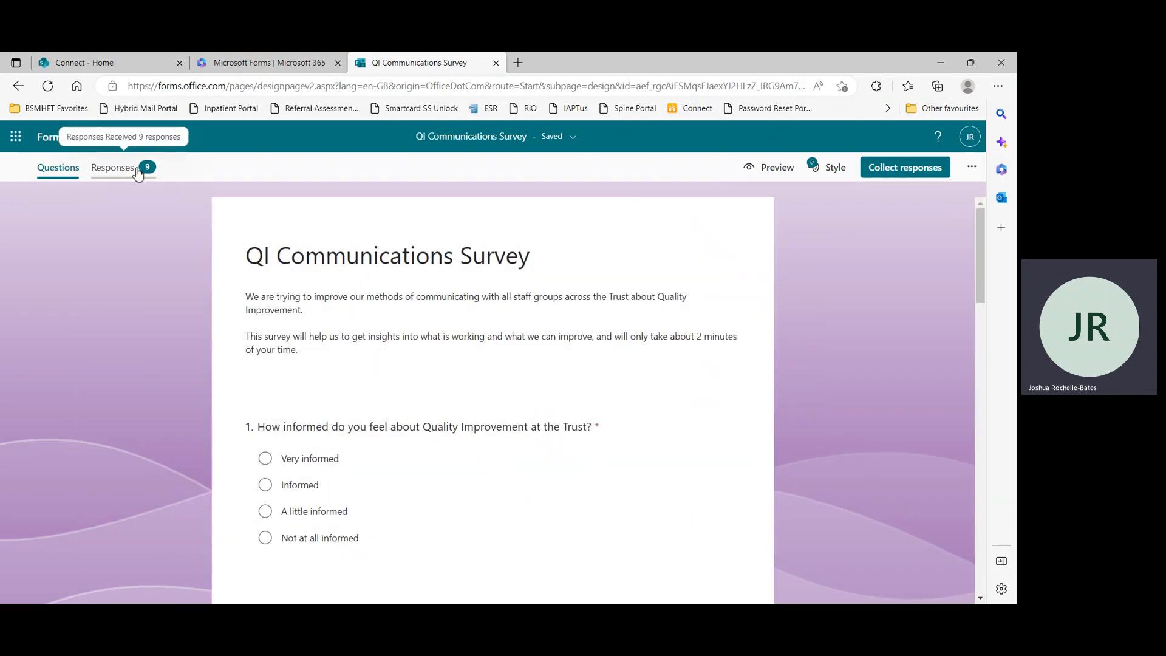
left_click(139, 174)
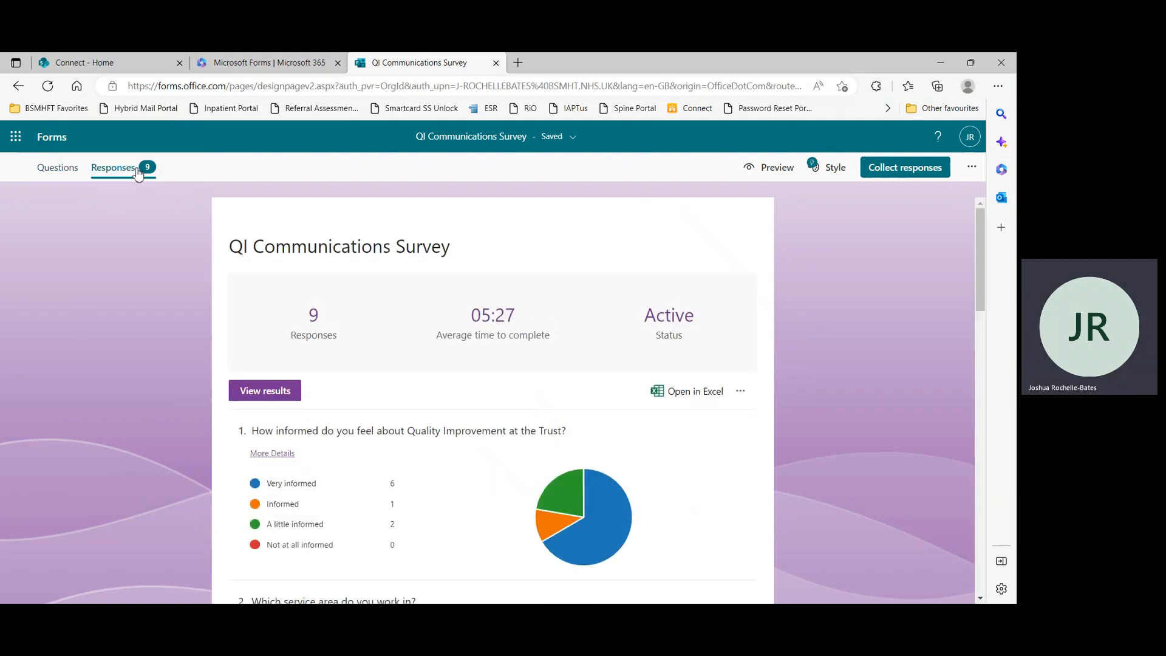
Scroll through the response summary charts and latest responses for each question of the QI Communications Survey
scroll(764, 323, "down", 1)
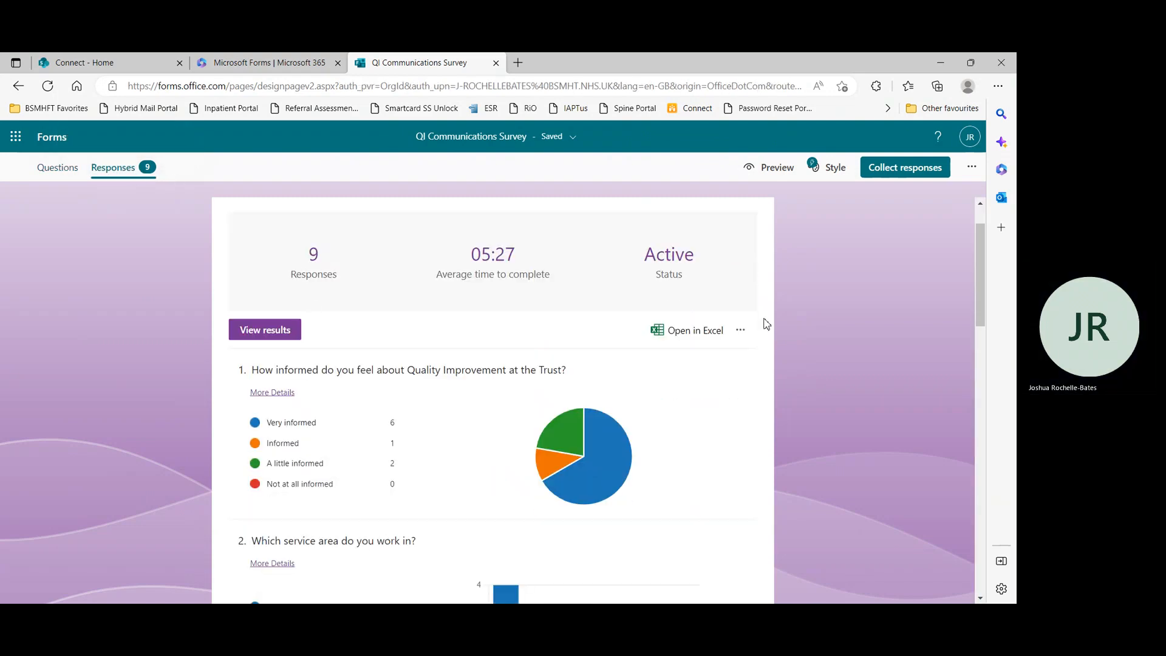
scroll(765, 324, "up", 1)
scroll(765, 325, "down", 2)
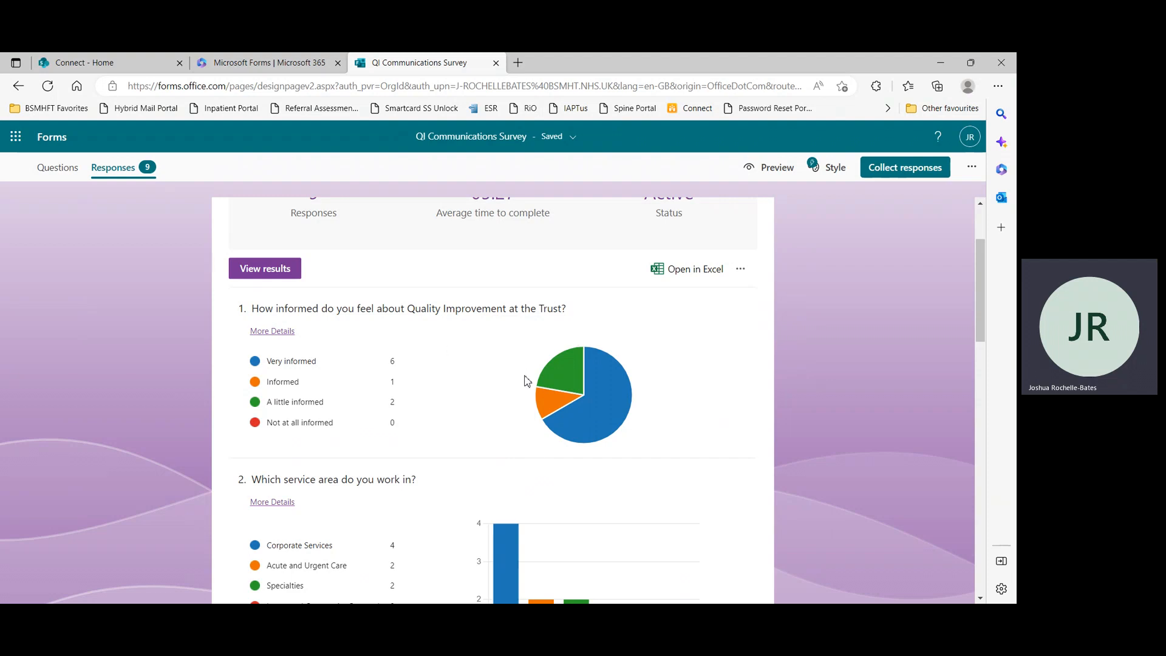
scroll(480, 377, "down", 1)
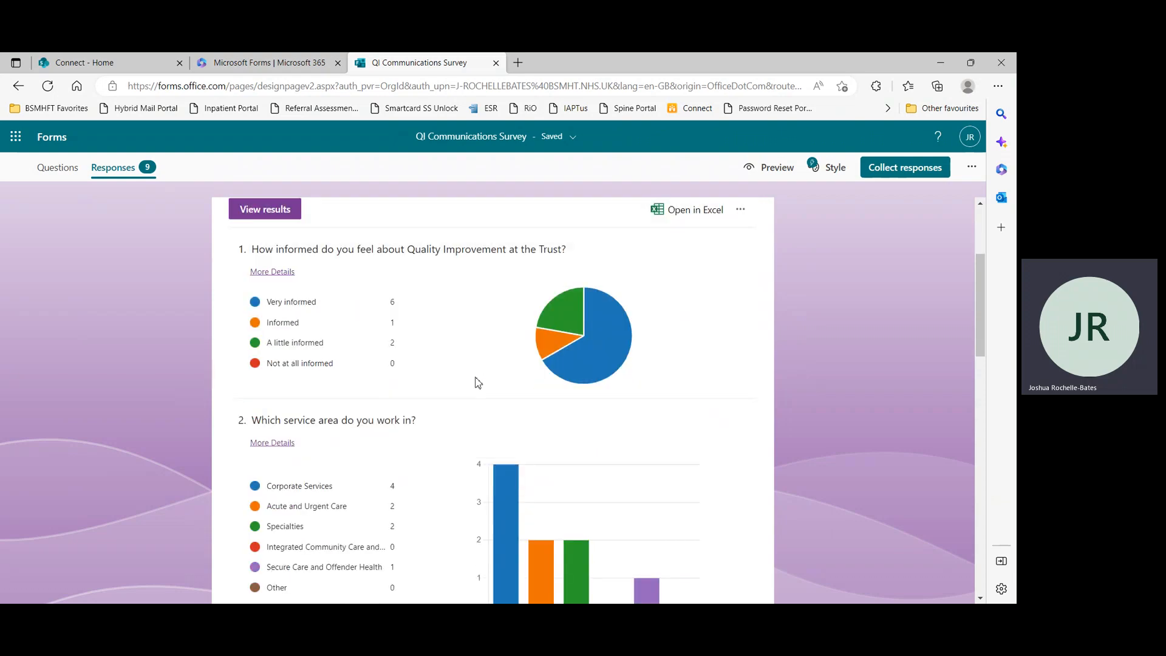
scroll(478, 381, "down", 1)
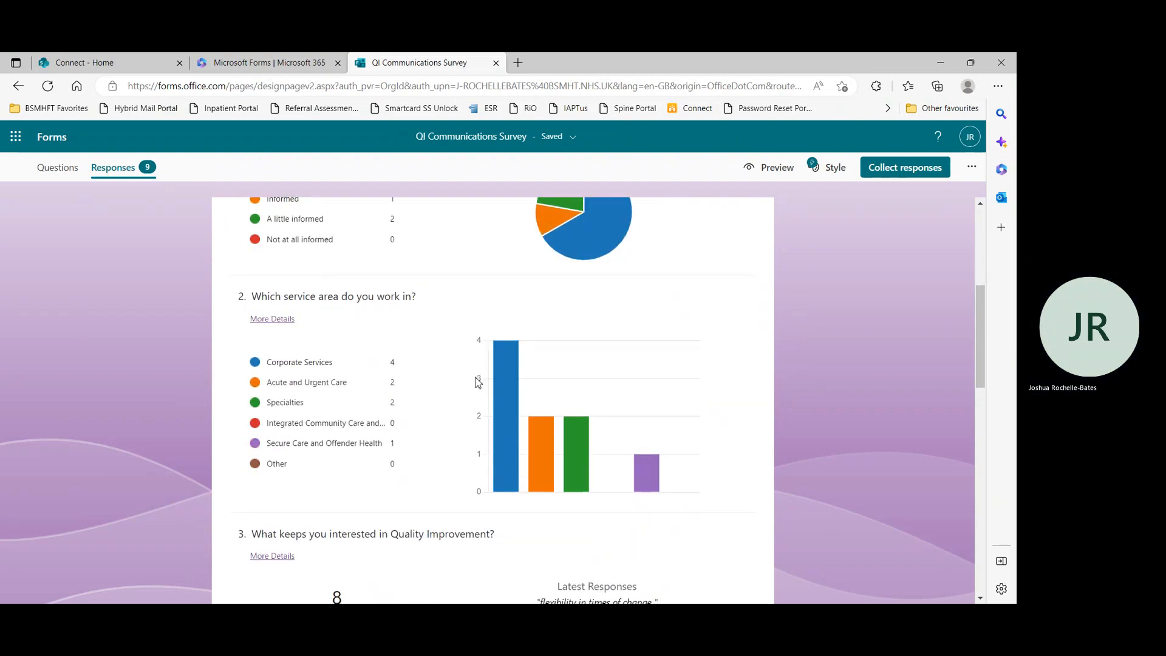
scroll(478, 382, "down", 1)
scroll(477, 383, "down", 1)
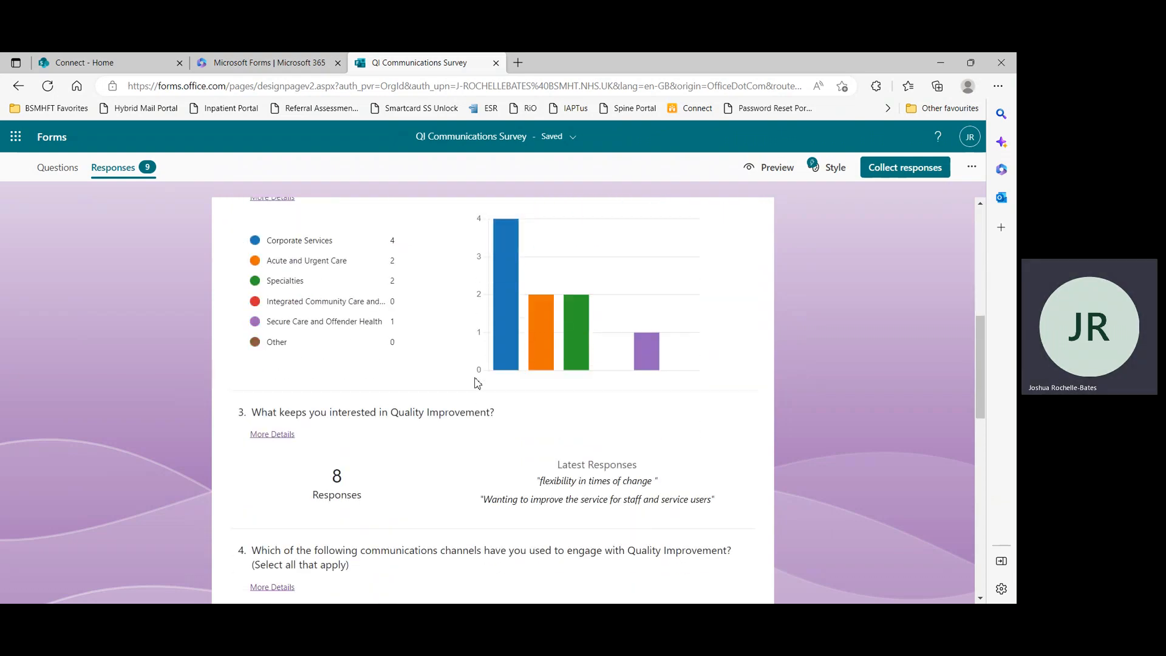
scroll(476, 383, "down", 1)
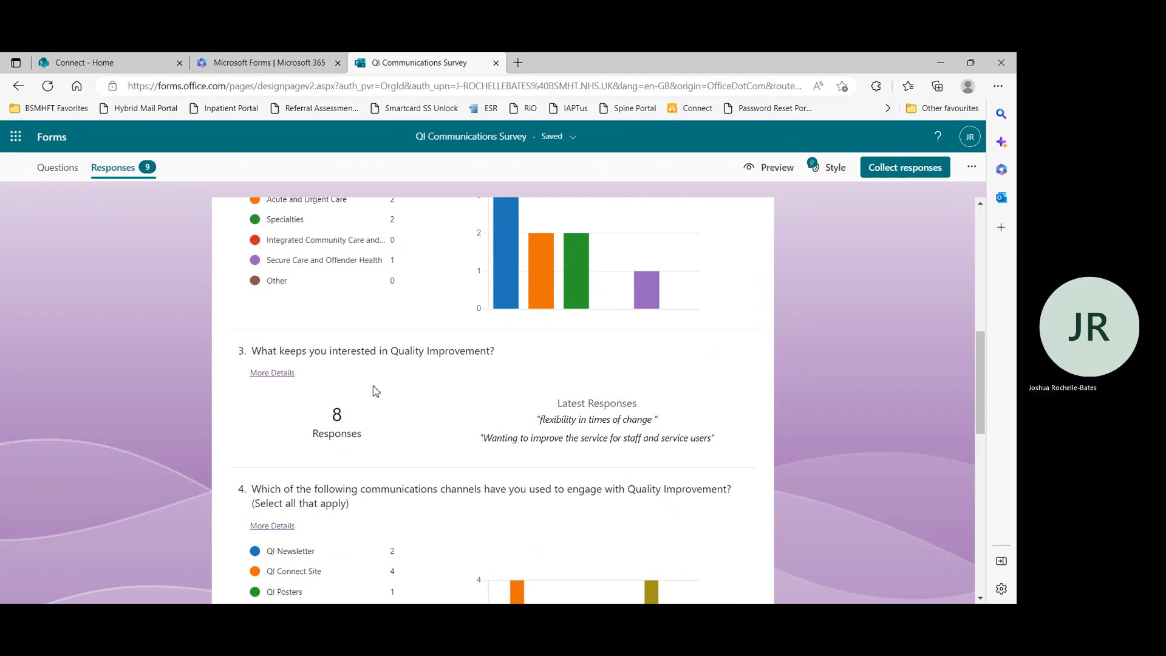
scroll(485, 429, "down", 3)
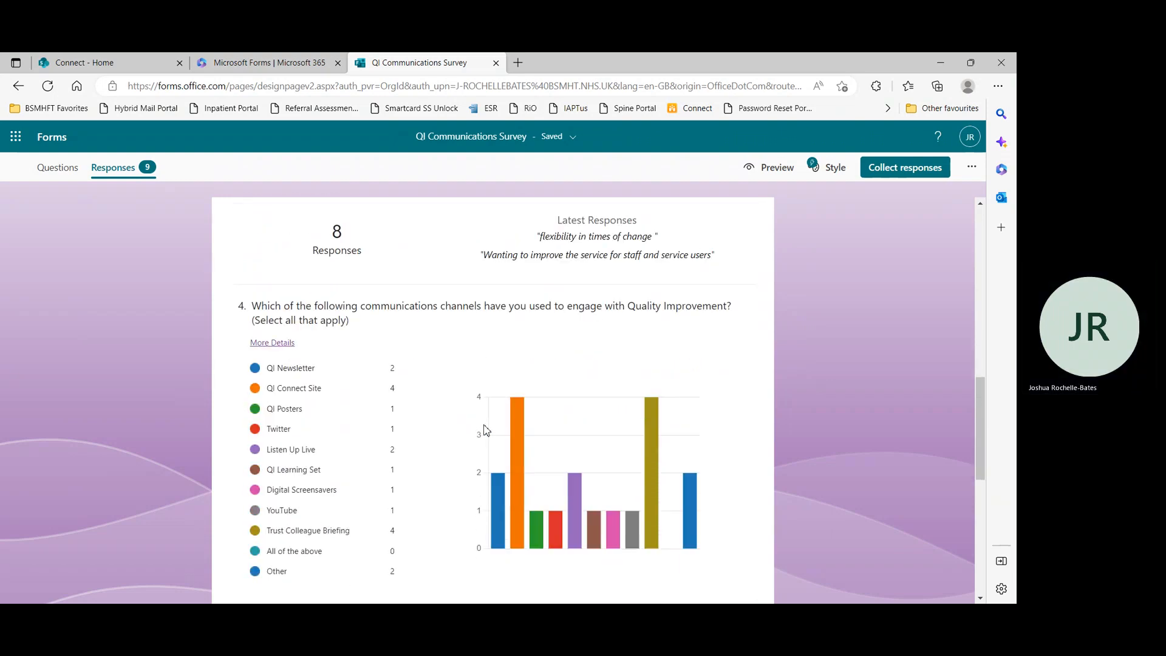
scroll(484, 430, "down", 1)
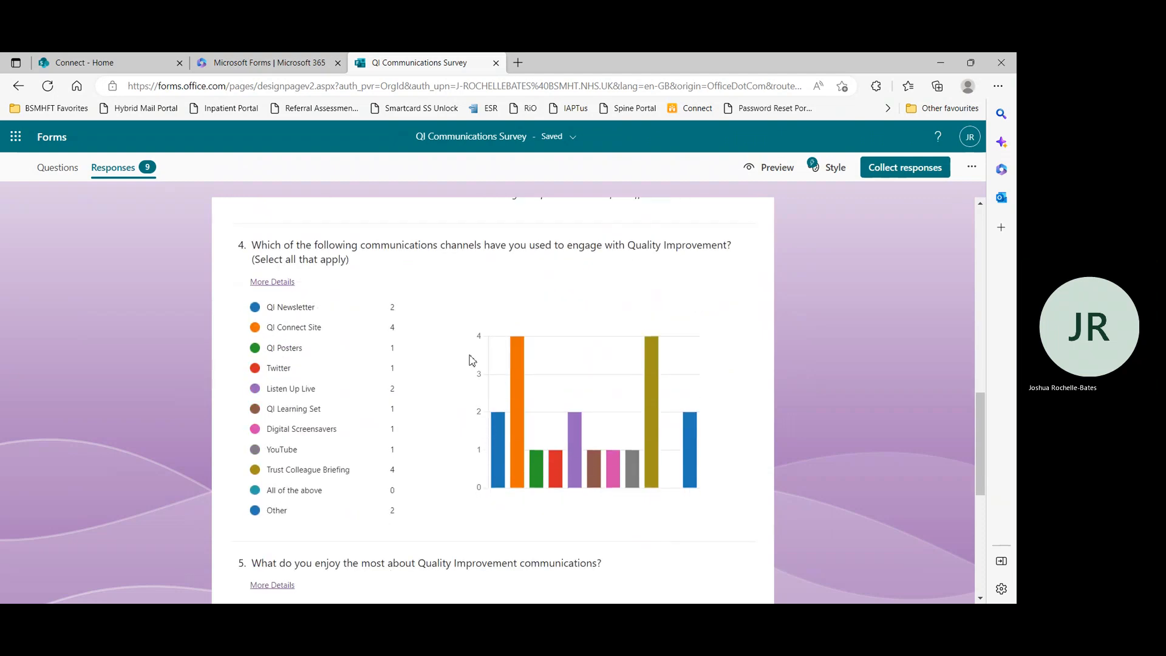
scroll(471, 360, "down", 3)
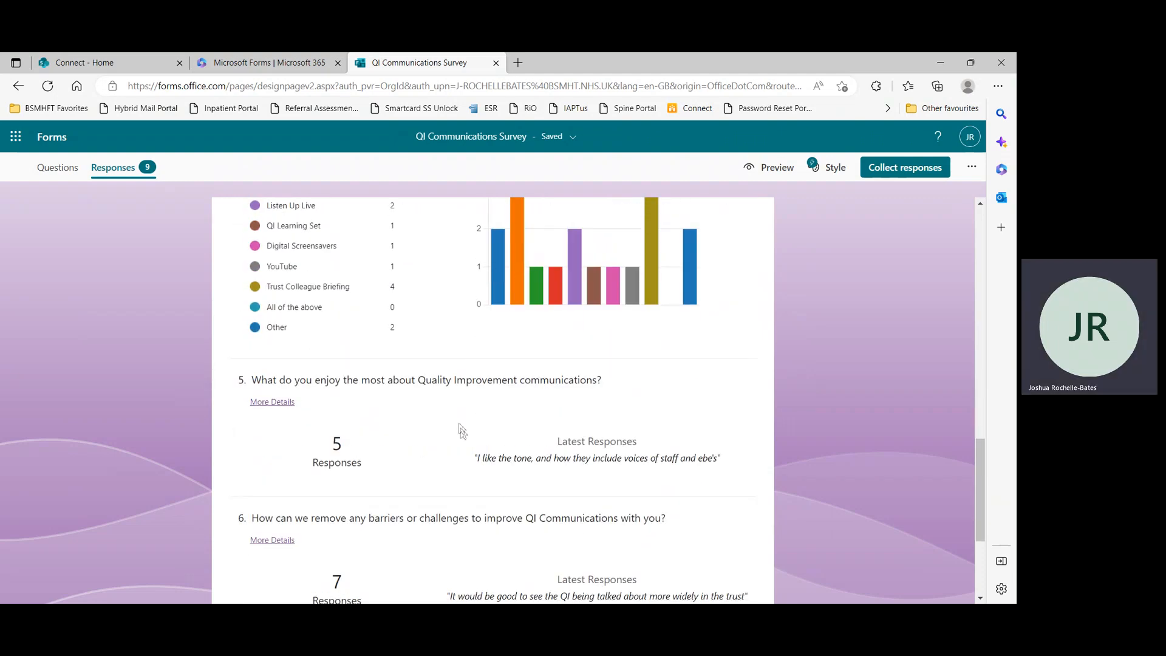
scroll(463, 433, "down", 3)
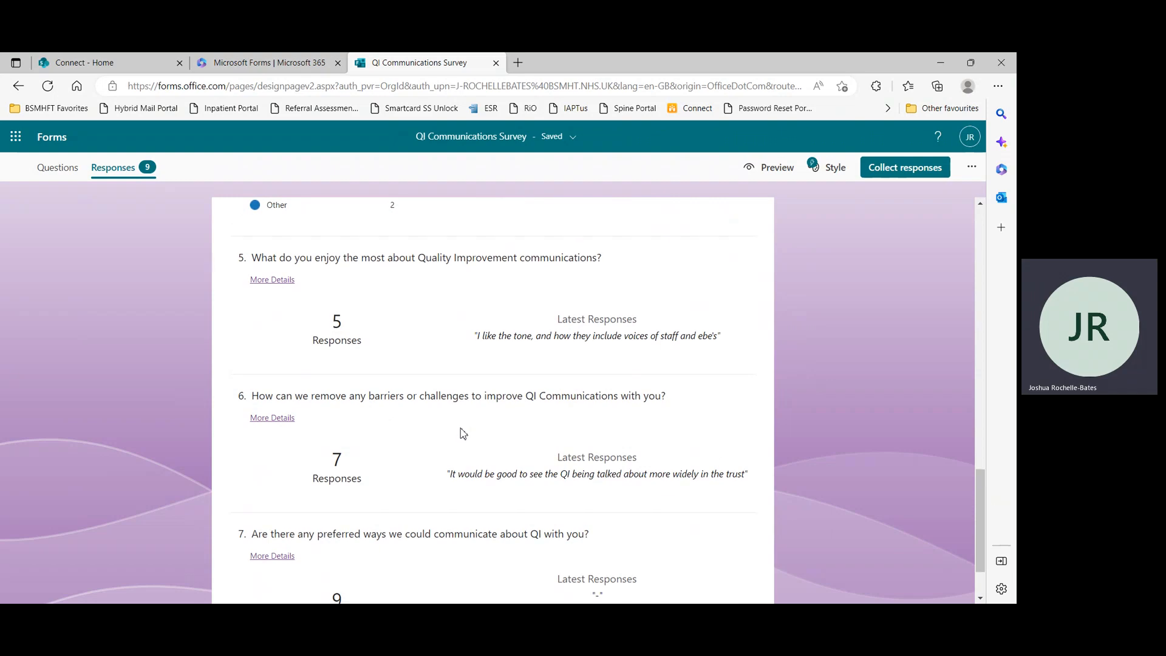
scroll(463, 429, "up", 10)
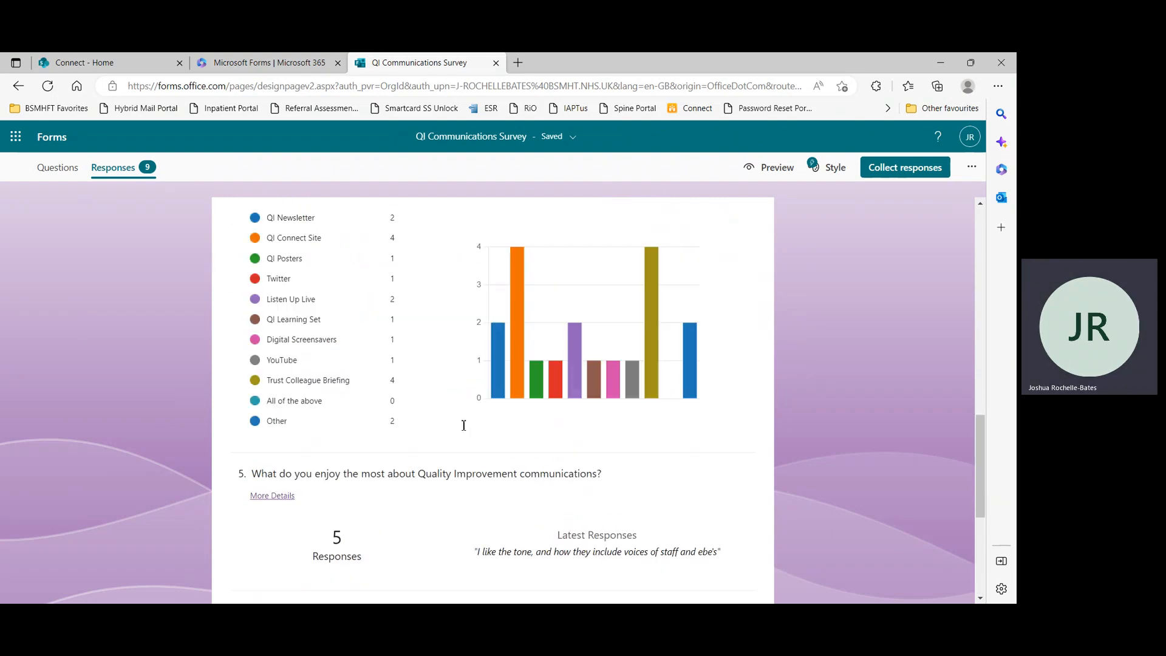
scroll(463, 425, "up", 10)
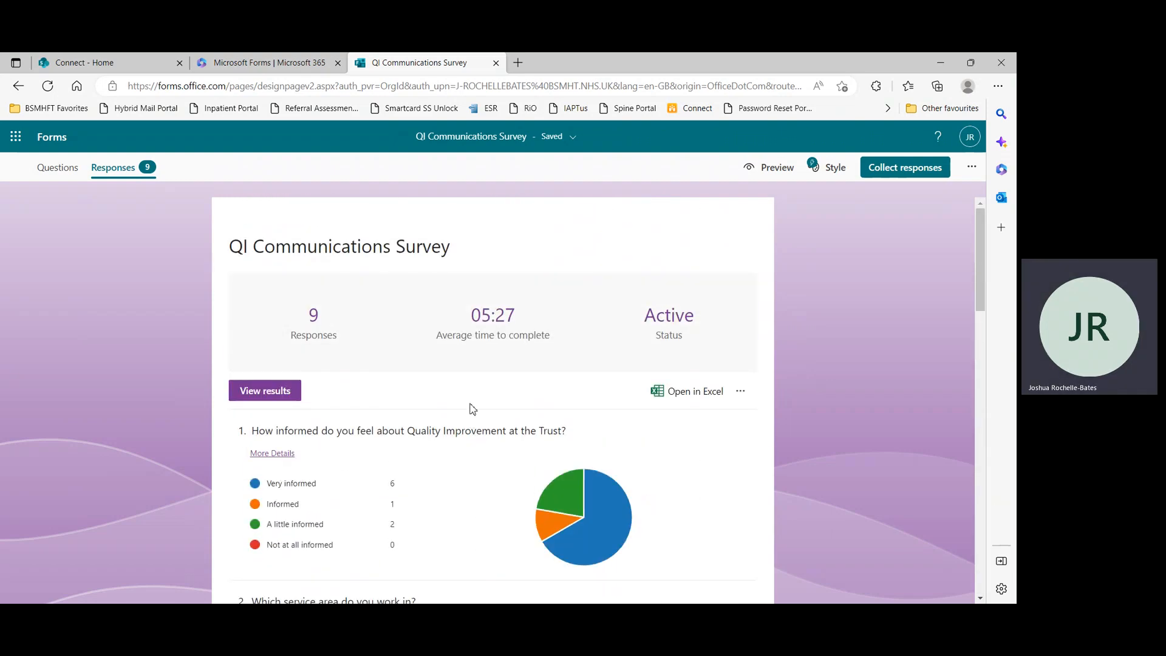